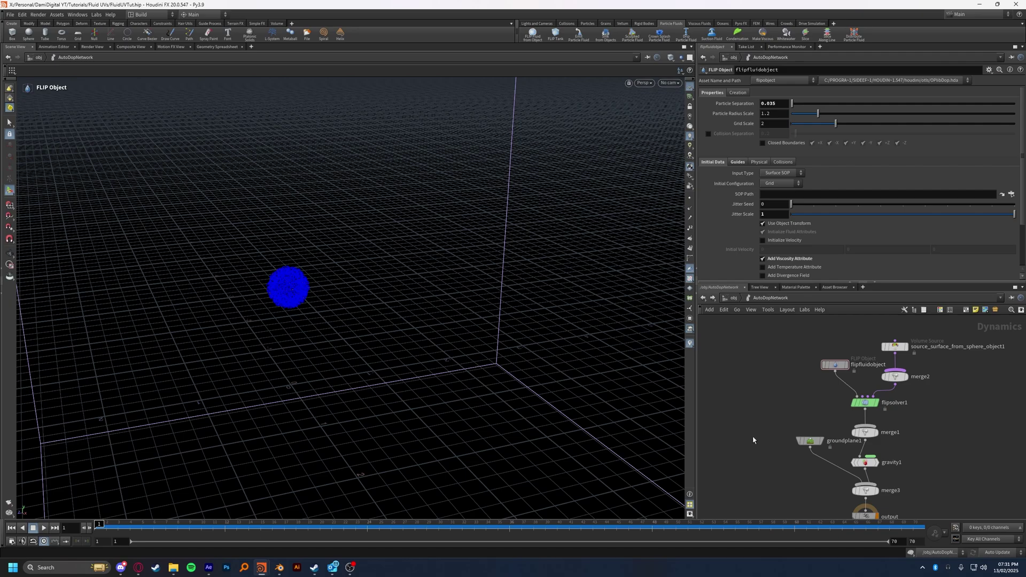
Step: Play the FLIP simulation and return to the first frame
{"action": "key", "text": "Up"}
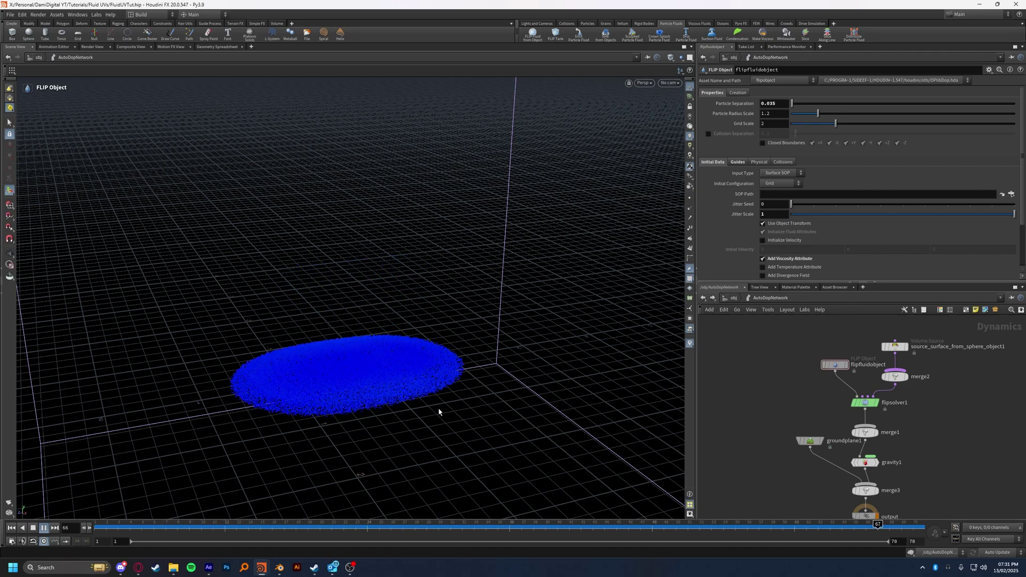
{"action": "key", "text": "Up"}
{"action": "key", "text": "ctrl+Up"}
Step: Open the sphere_object1 network from the object level and display the output of transform1
{"action": "left_click", "coordinate": [730, 299]}
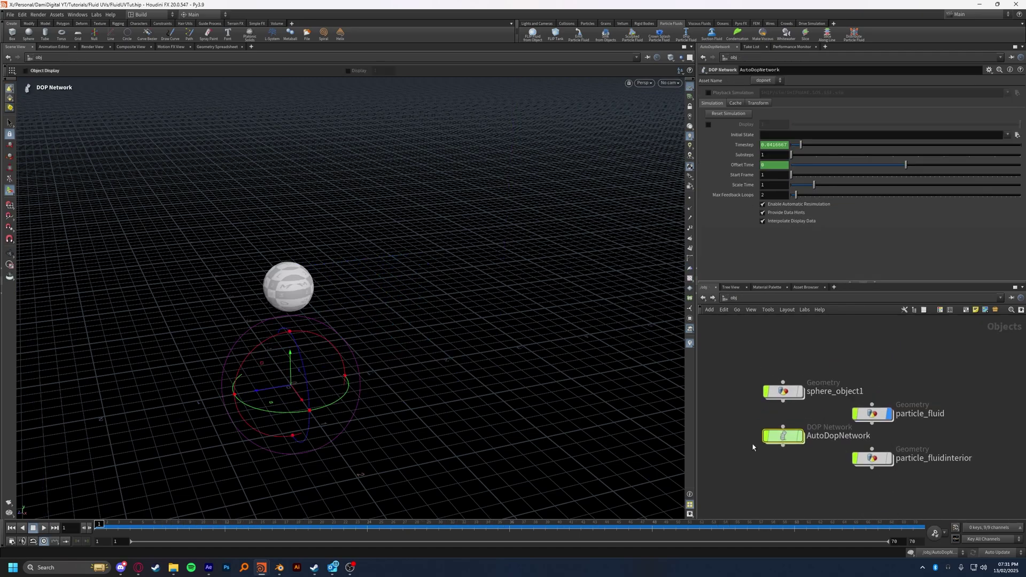
{"action": "double_click", "coordinate": [767, 382]}
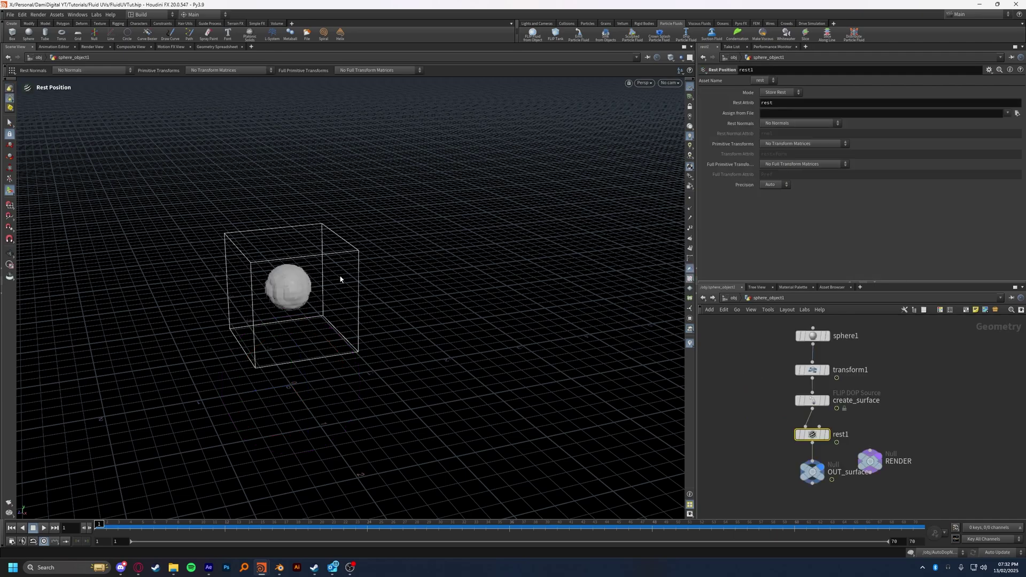
{"action": "left_click", "coordinate": [827, 336]}
{"action": "middle_click_drag", "start_coordinate": [309, 236], "coordinate": [357, 338], "text": "alt"}
{"action": "left_click", "coordinate": [827, 370]}
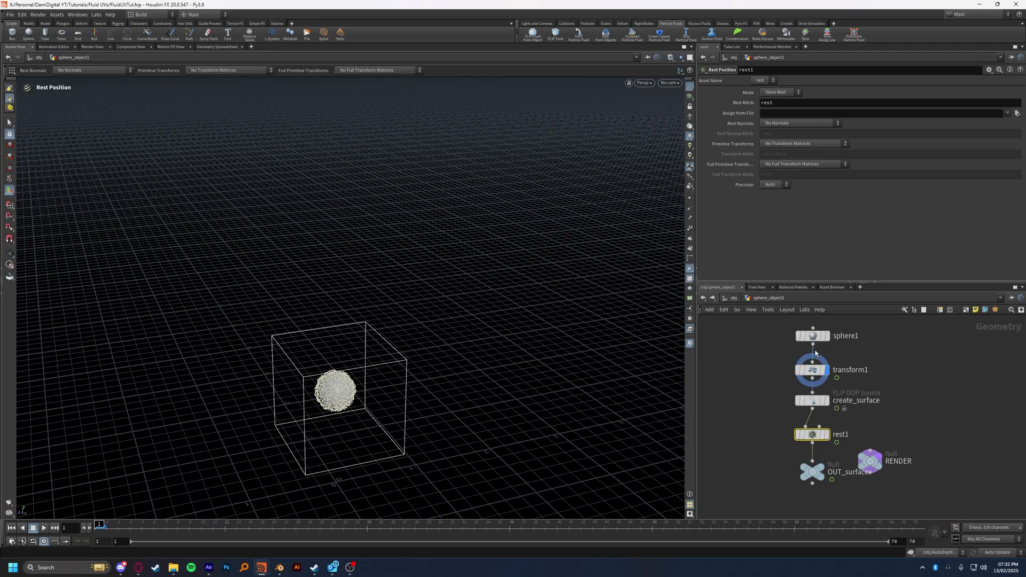
Step: Play transform1's translate animation, return to the first frame and review the node's keyframed settings
{"action": "left_click", "coordinate": [812, 369]}
{"action": "left_click", "coordinate": [44, 527]}
{"action": "left_click", "coordinate": [33, 527]}
{"action": "left_click", "coordinate": [11, 527]}
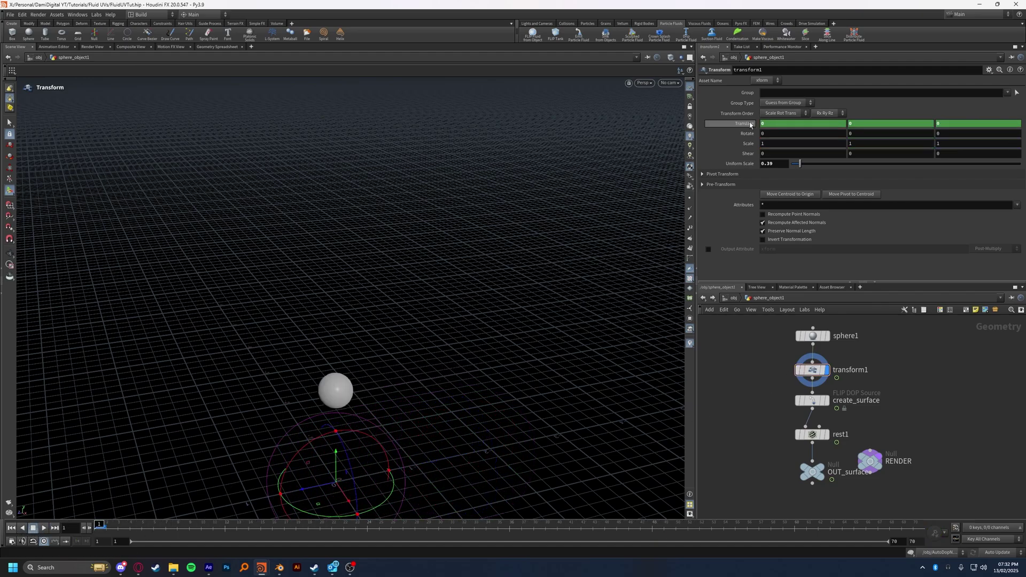
{"action": "left_click", "coordinate": [801, 369]}
{"action": "middle_click_drag", "start_coordinate": [756, 434], "coordinate": [766, 386]}
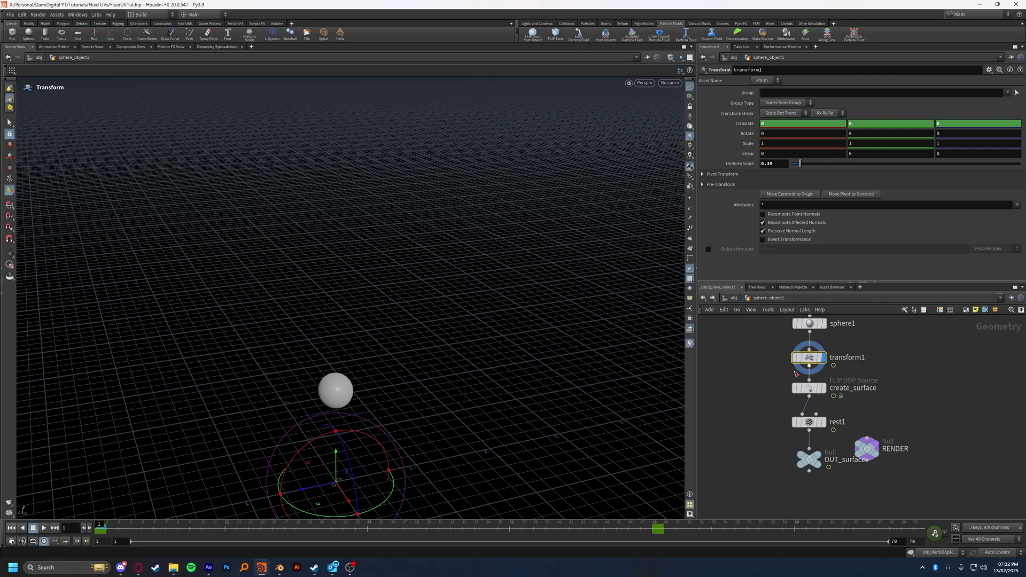
Step: Move the RENDER null farther away from OUT_surface and select create_surface
{"action": "left_click_drag", "start_coordinate": [759, 379], "coordinate": [895, 487]}
{"action": "left_click_drag", "start_coordinate": [862, 448], "coordinate": [891, 462]}
{"action": "left_click", "coordinate": [812, 389]}
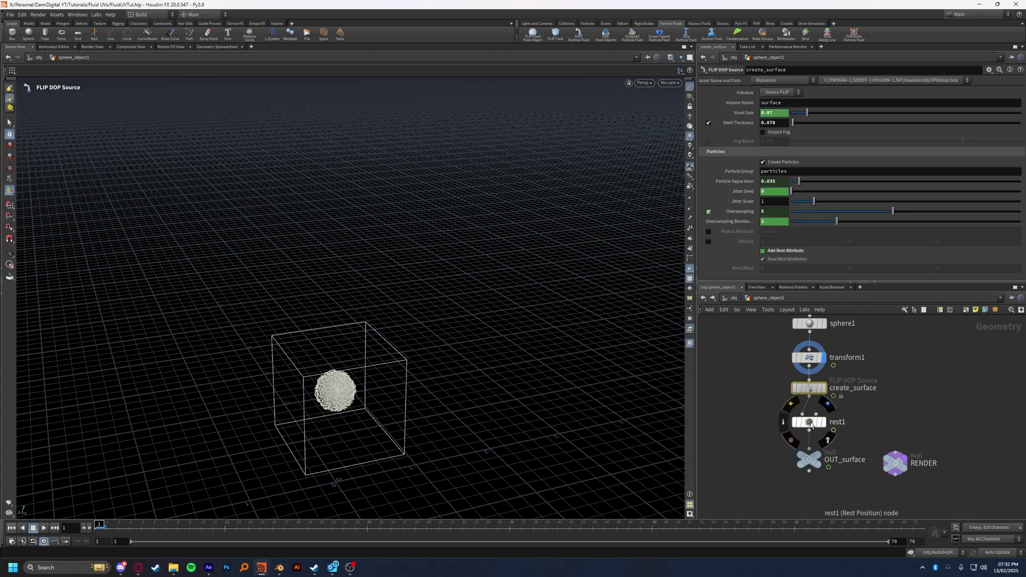
Step: Open AutoDopNetwork from the object level and select the groundplane1 node
{"action": "key", "text": "u"}
{"action": "double_click", "coordinate": [770, 427]}
{"action": "middle_click_drag", "start_coordinate": [799, 415], "coordinate": [773, 405]}
{"action": "left_click_drag", "start_coordinate": [763, 396], "coordinate": [776, 440]}
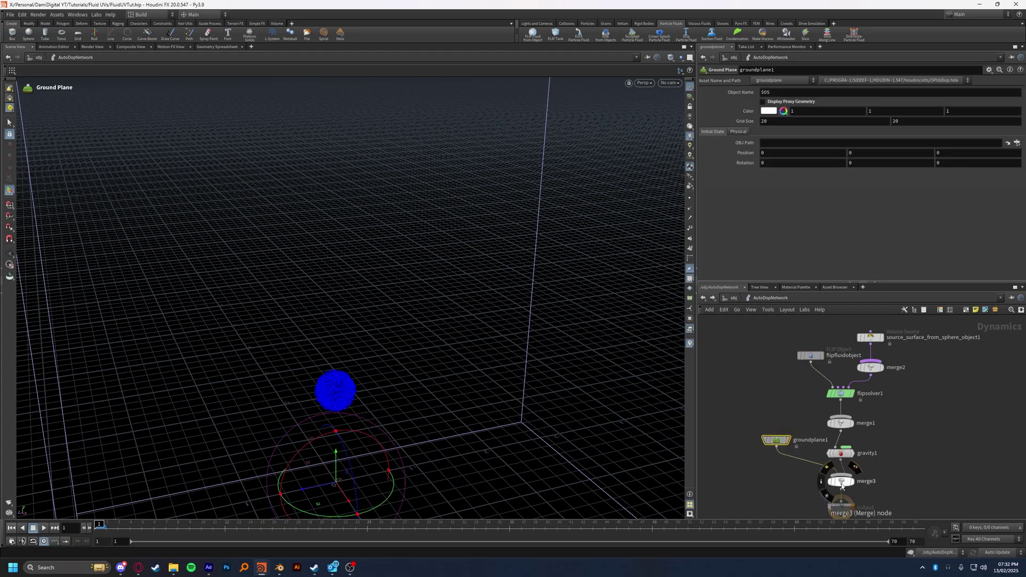
Step: Preview the fluid simulation with groundplane1 temporarily bypassed, and re-enable the node
{"action": "left_click", "coordinate": [766, 440]}
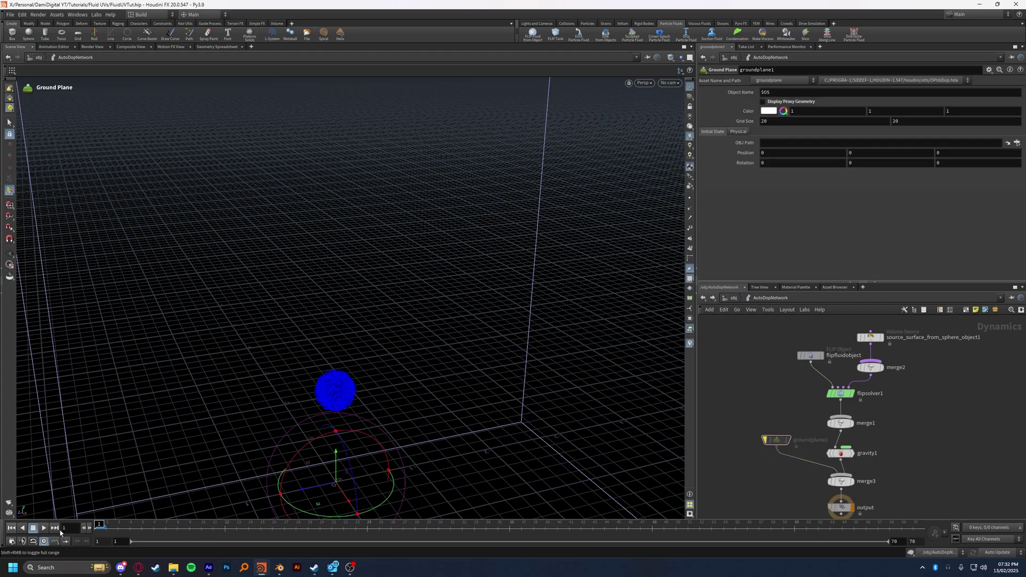
{"action": "left_click", "coordinate": [44, 528]}
{"action": "middle_click_drag", "start_coordinate": [296, 470], "coordinate": [304, 370], "text": "alt"}
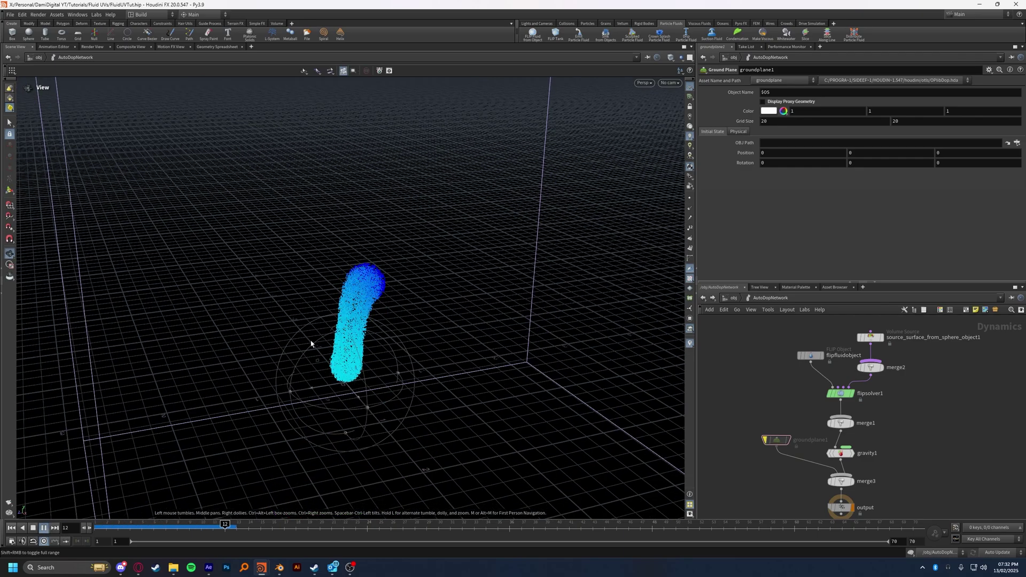
{"action": "left_click", "coordinate": [44, 528]}
{"action": "left_click", "coordinate": [12, 528]}
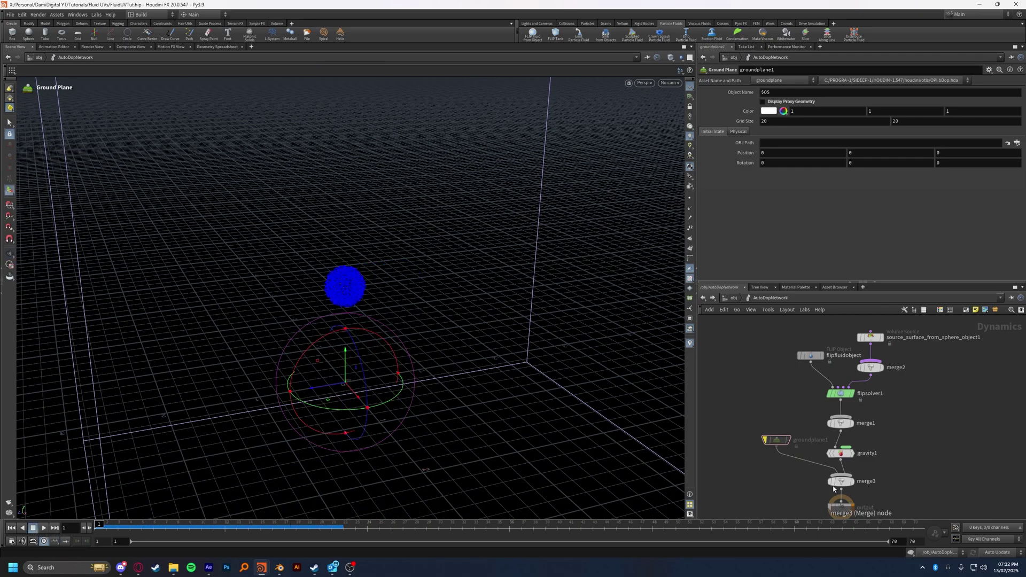
{"action": "left_click", "coordinate": [765, 439]}
Step: Select flipfluidobject and show its Guides settings
{"action": "middle_click_drag", "start_coordinate": [786, 408], "coordinate": [763, 437]}
{"action": "left_click_drag", "start_coordinate": [746, 360], "coordinate": [779, 396]}
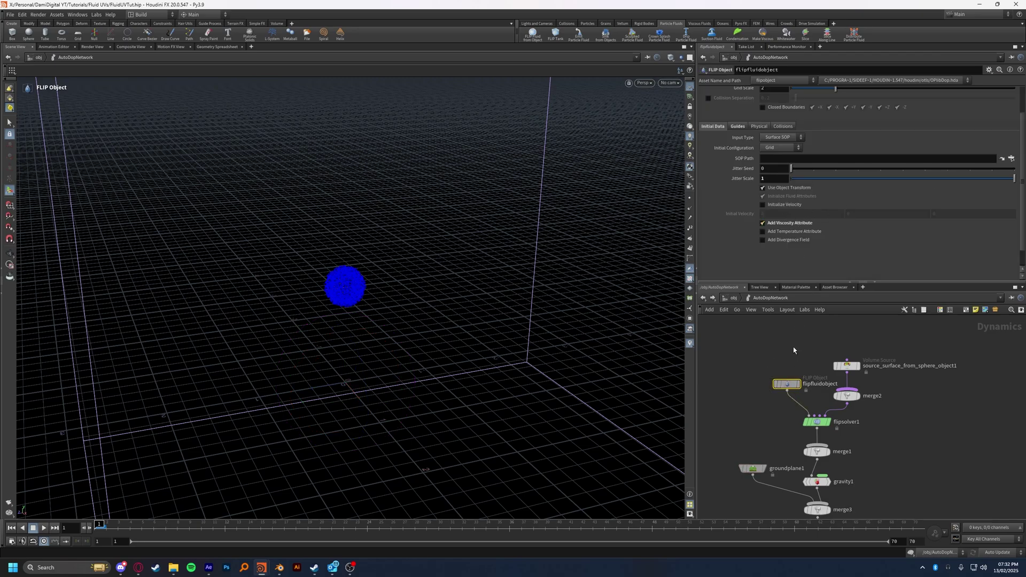
{"action": "left_click", "coordinate": [737, 127]}
Step: Review flipsolver1's viscosity settings and its Particle Motion Reseeding settings
{"action": "left_click_drag", "start_coordinate": [763, 408], "coordinate": [832, 428]}
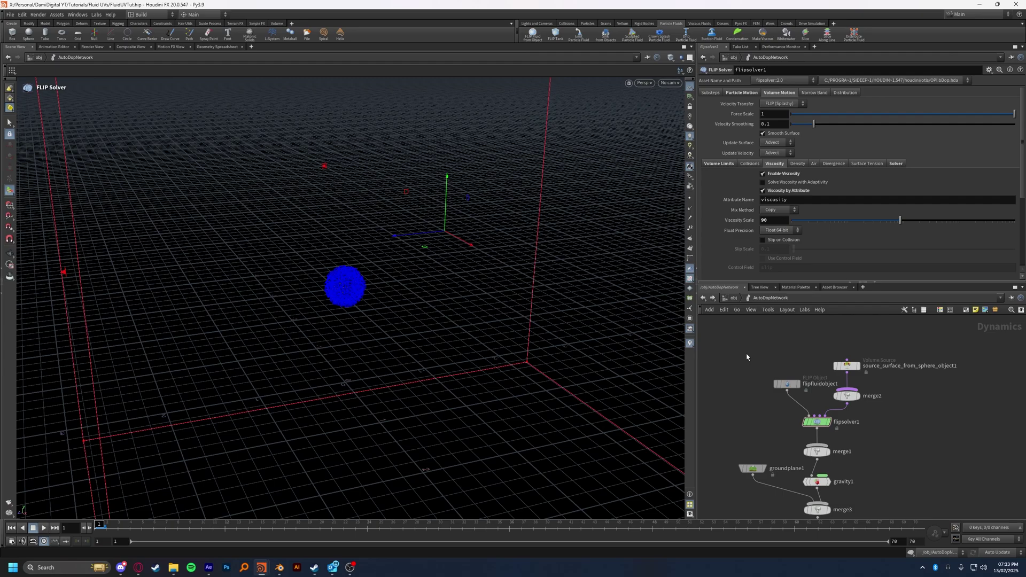
{"action": "left_click", "coordinate": [741, 93]}
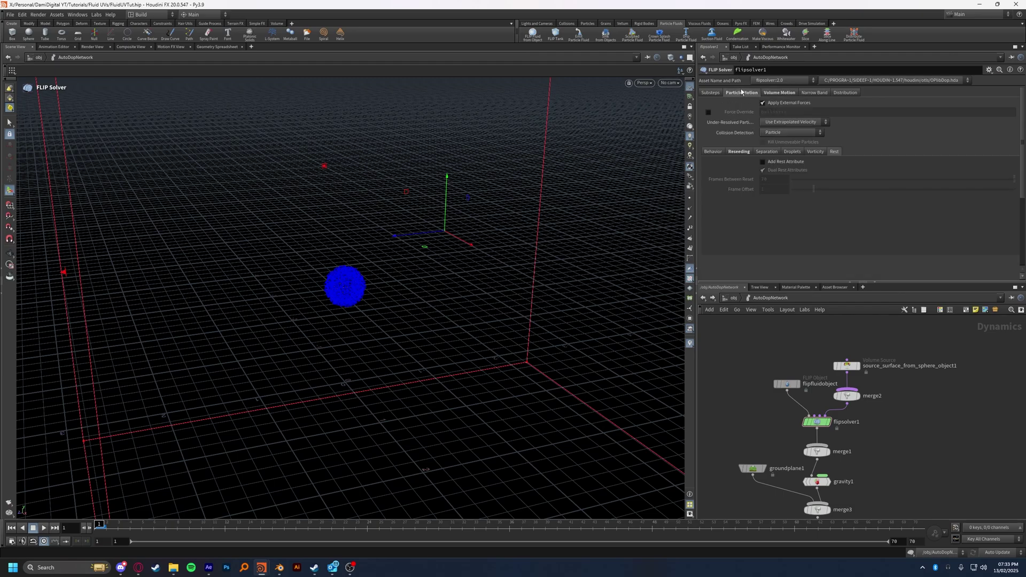
{"action": "left_click", "coordinate": [732, 152]}
{"action": "key", "text": "Return"}
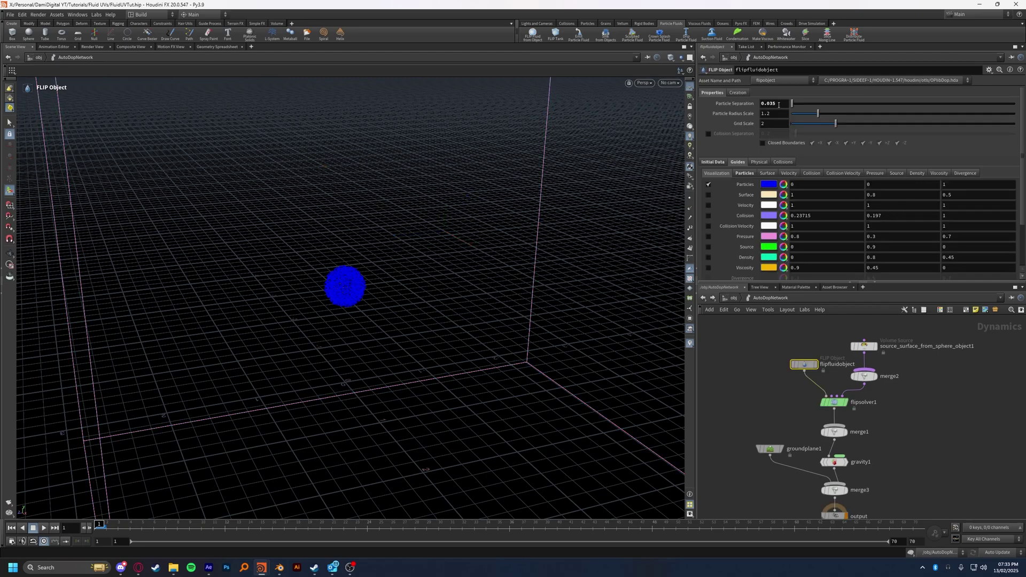
Step: Check flipfluidobject's Particle Separation and play the simulation, returning to the first frame
{"action": "left_click", "coordinate": [778, 104]}
{"action": "left_click", "coordinate": [44, 528]}
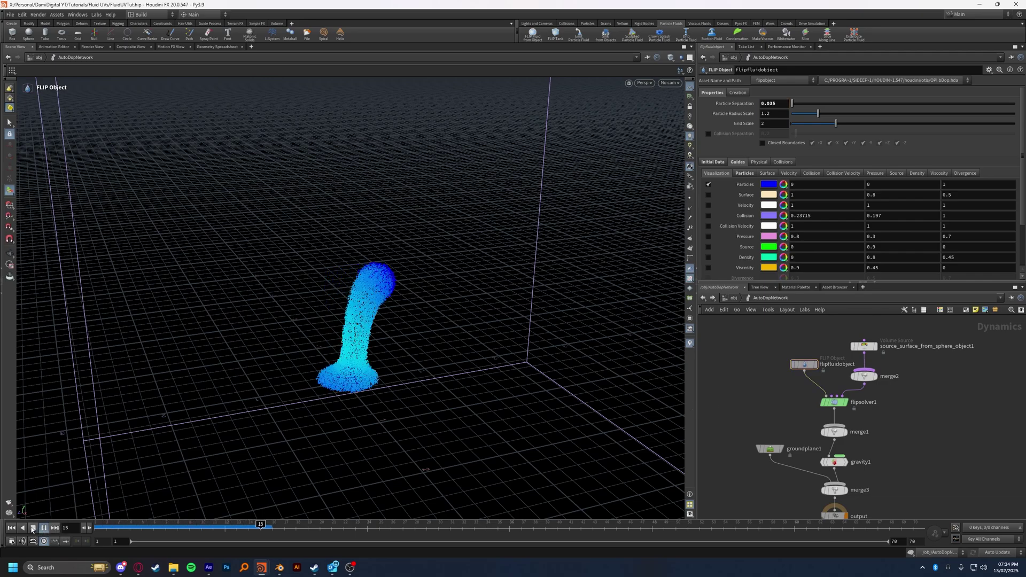
{"action": "left_click", "coordinate": [33, 528]}
{"action": "left_click", "coordinate": [11, 528]}
{"action": "middle_click_drag", "start_coordinate": [747, 385], "coordinate": [748, 358]}
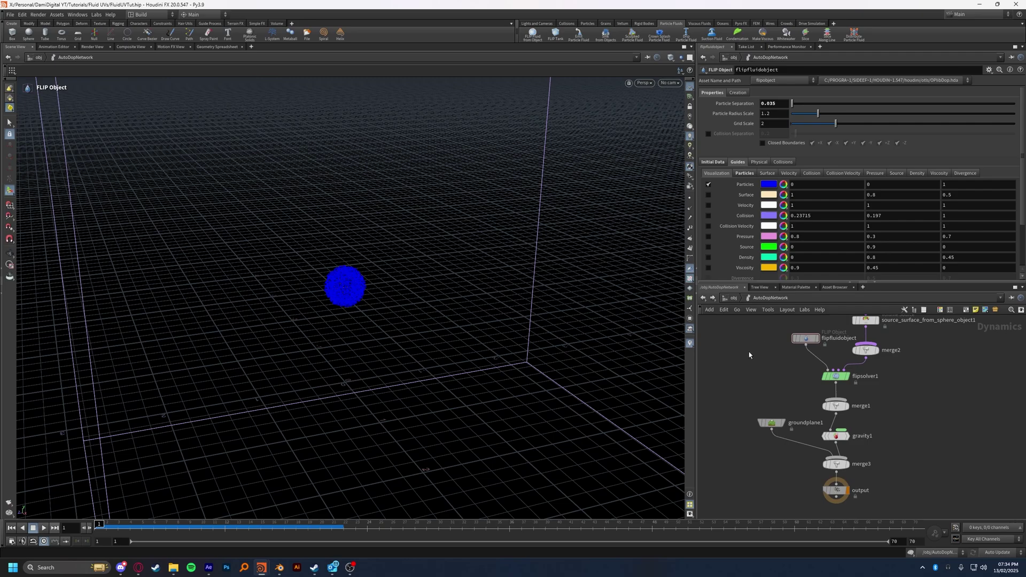
Step: Open the particle_fluid network and examine its cache, VDB surfacing and attribute transfer nodes
{"action": "left_click", "coordinate": [734, 299]}
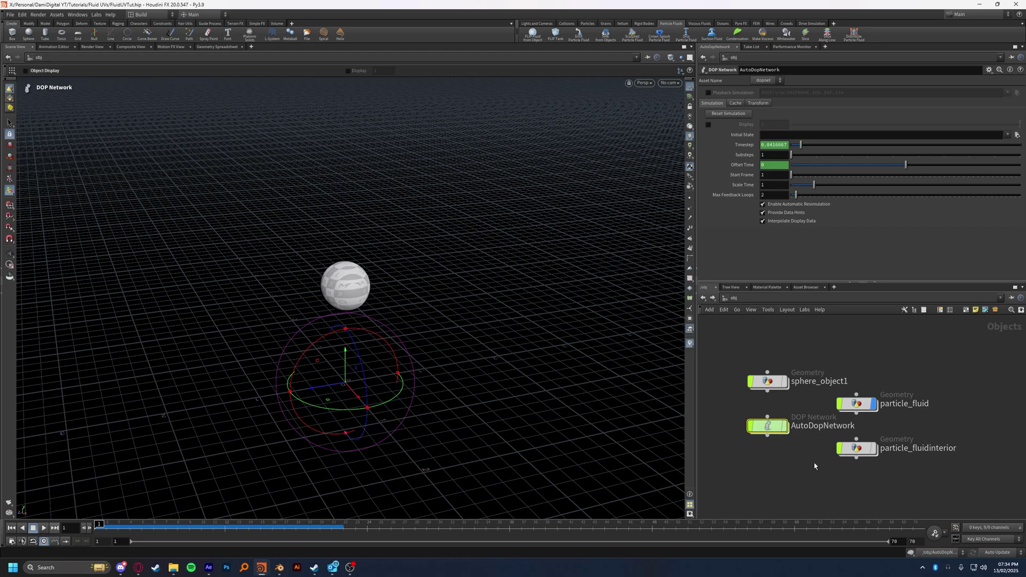
{"action": "left_click_drag", "start_coordinate": [866, 394], "coordinate": [877, 397]}
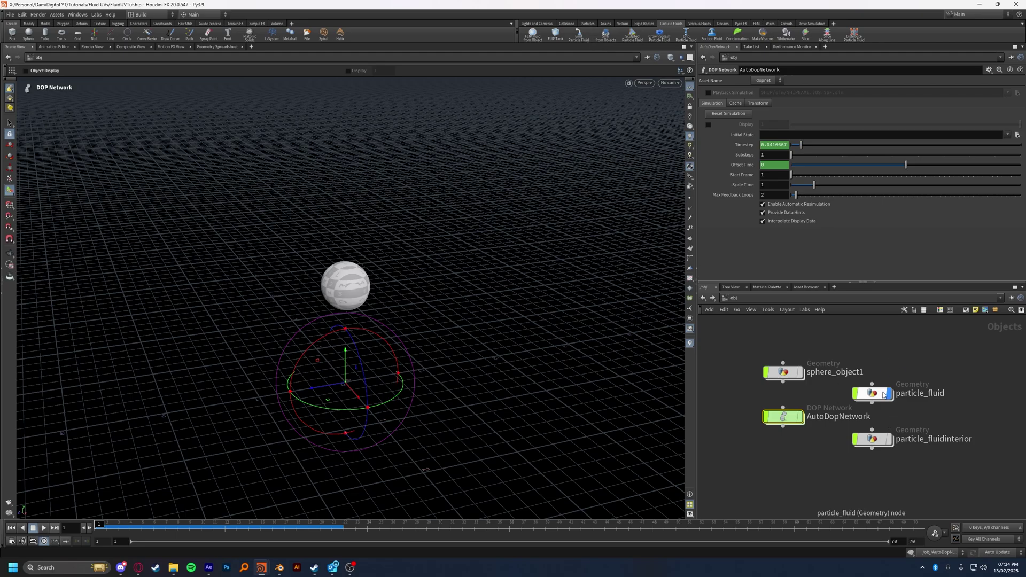
{"action": "double_click", "coordinate": [872, 394]}
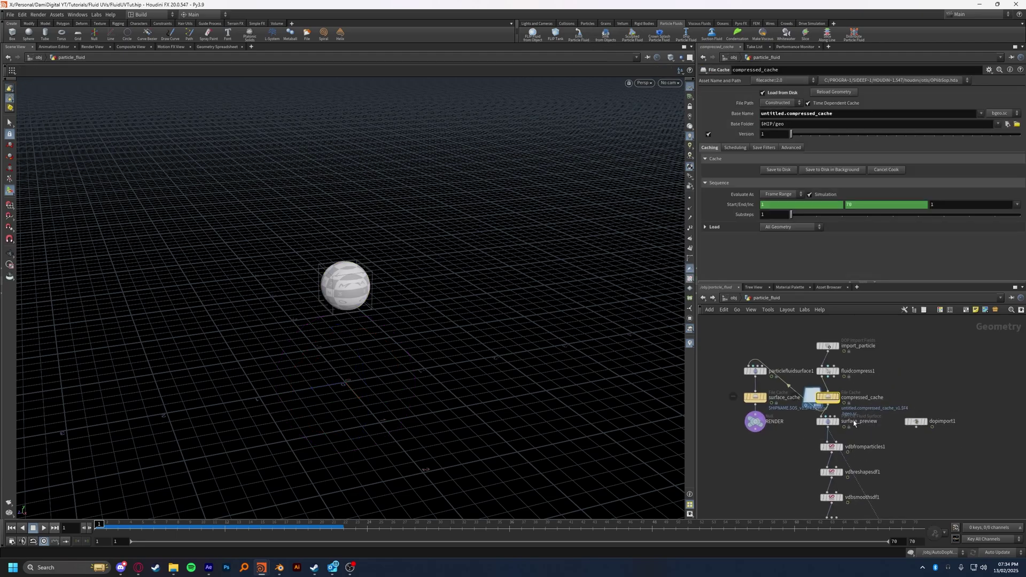
{"action": "middle_click_drag", "start_coordinate": [867, 422], "coordinate": [870, 460]}
{"action": "scroll", "coordinate": [870, 461], "scroll_direction": "up", "scroll_amount": 1}
{"action": "middle_click_drag", "start_coordinate": [745, 381], "coordinate": [784, 387]}
{"action": "scroll", "coordinate": [784, 389], "scroll_direction": "down", "scroll_amount": 1}
{"action": "left_click_drag", "start_coordinate": [723, 344], "coordinate": [870, 443]}
{"action": "middle_click_drag", "start_coordinate": [872, 515], "coordinate": [834, 409]}
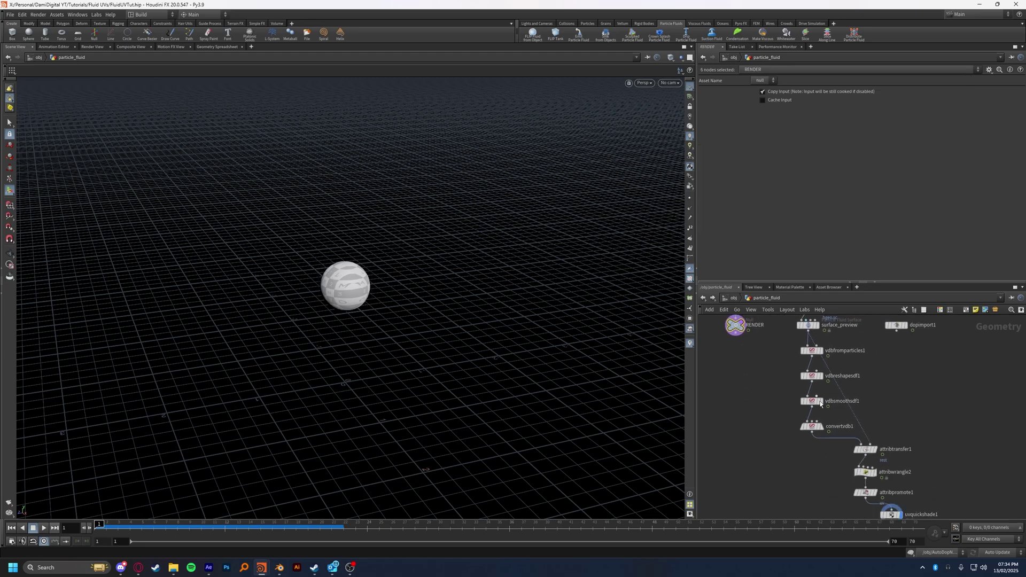
{"action": "middle_click_drag", "start_coordinate": [930, 383], "coordinate": [960, 514]}
{"action": "scroll", "coordinate": [911, 483], "scroll_direction": "up", "scroll_amount": 1}
Step: Play back the textured fluid surface from the object level and return to the first frame
{"action": "left_click", "coordinate": [823, 460]}
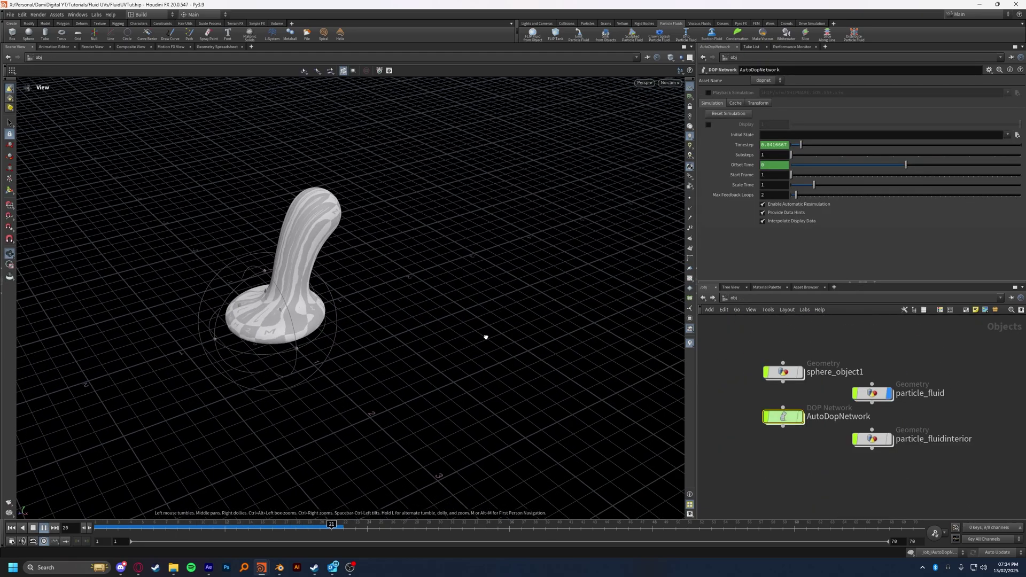
{"action": "key", "text": "Return"}
{"action": "left_click", "coordinate": [786, 483]}
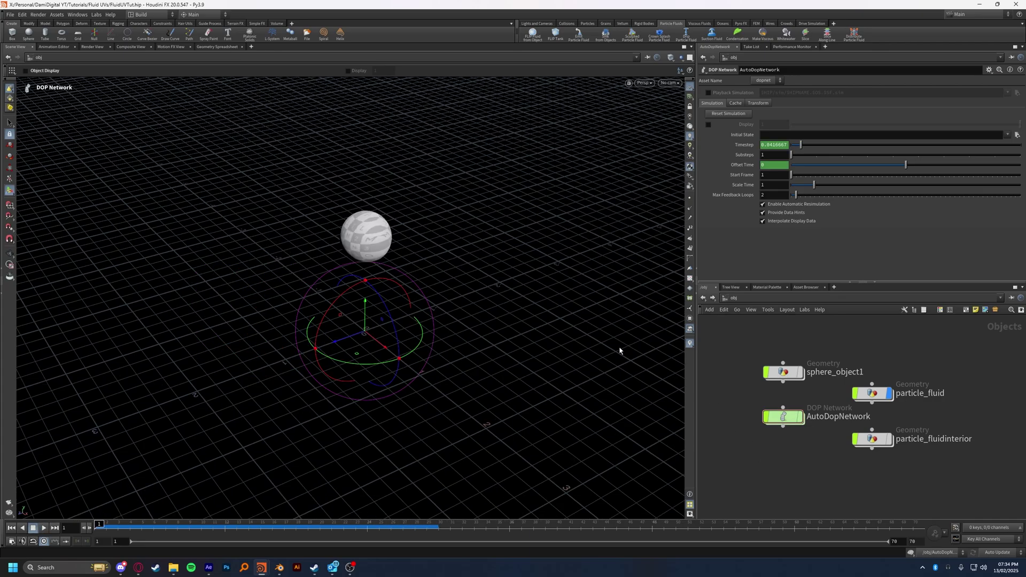
Step: Open the sphere_object1 network and show the settings of its create_surface node
{"action": "double_click", "coordinate": [783, 373]}
{"action": "middle_click_drag", "start_coordinate": [801, 359], "coordinate": [806, 382]}
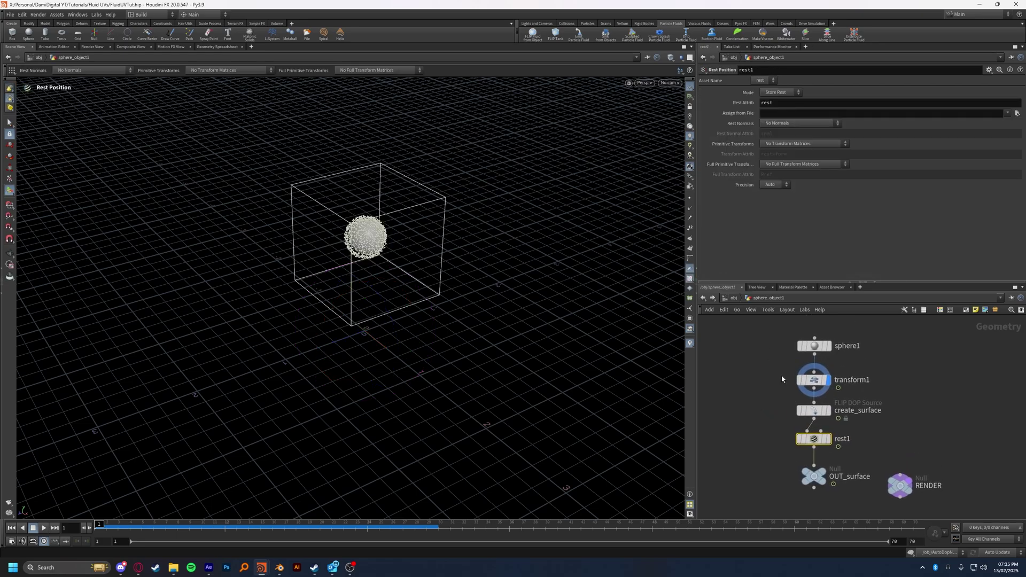
{"action": "scroll", "coordinate": [935, 452], "scroll_direction": "up", "scroll_amount": 2}
{"action": "middle_click_drag", "start_coordinate": [934, 428], "coordinate": [948, 424]}
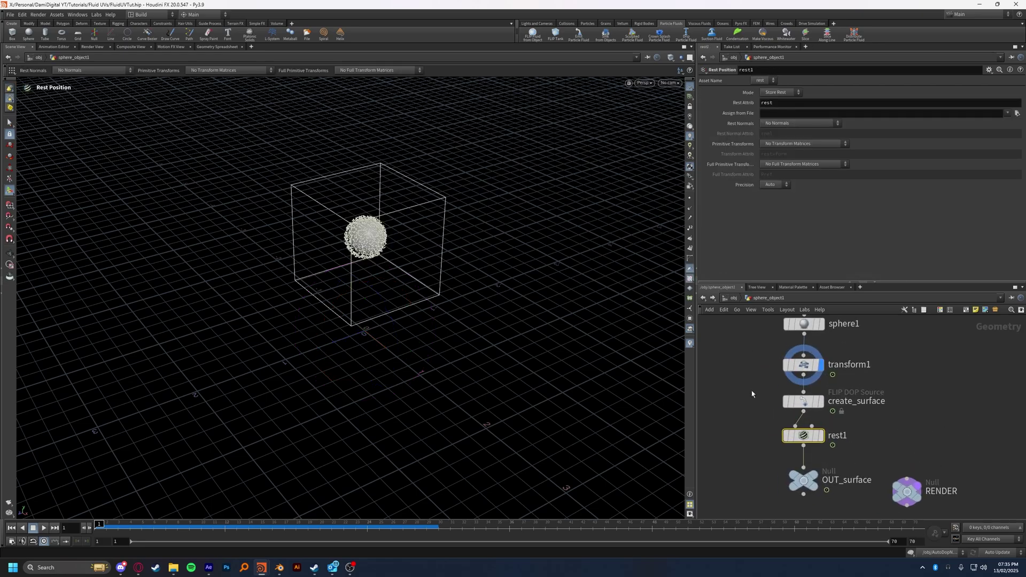
{"action": "left_click", "coordinate": [803, 401]}
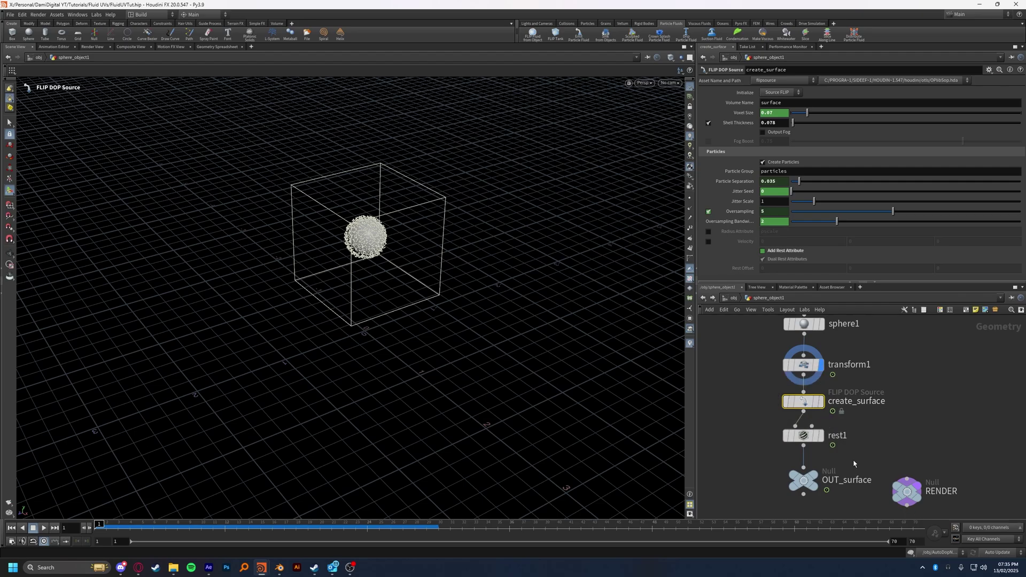
Step: Add a Rest Position node between create_surface and OUT_surface
{"action": "left_click", "coordinate": [803, 436]}
{"action": "left_click_drag", "start_coordinate": [804, 442], "coordinate": [804, 446]}
{"action": "key", "text": "Tab"}
{"action": "type", "text": "rest"}
{"action": "left_click", "coordinate": [765, 430]}
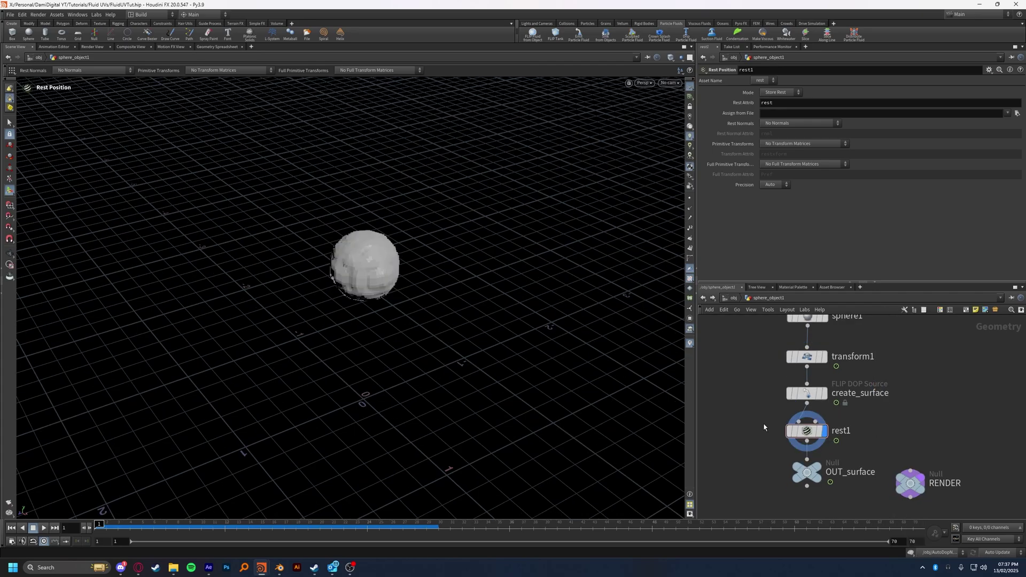
Step: Inspect the node info of rest1 for the rest point attribute
{"action": "left_click", "coordinate": [776, 431]}
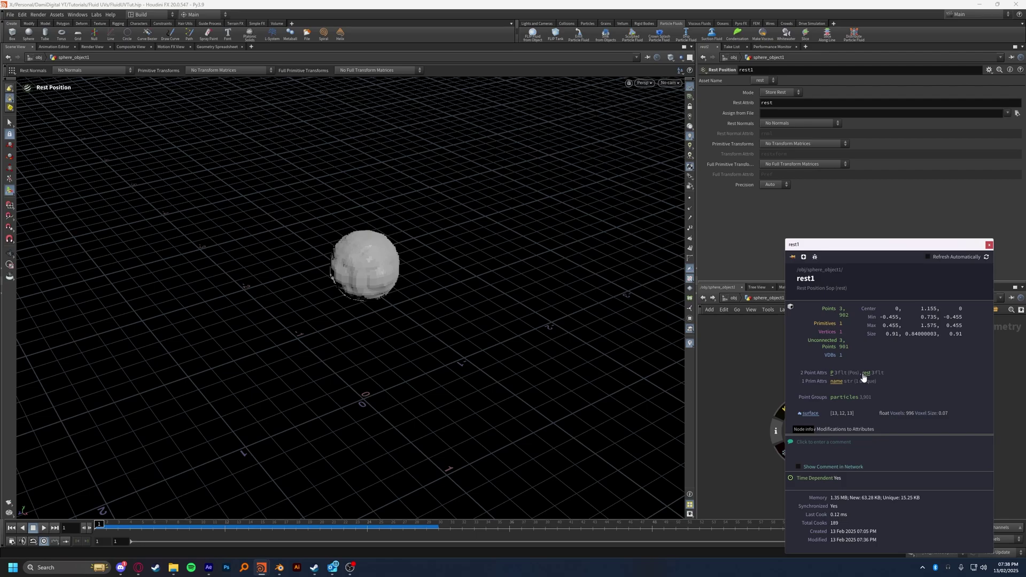
{"action": "left_click", "coordinate": [806, 376]}
{"action": "left_click", "coordinate": [793, 413]}
{"action": "left_click", "coordinate": [806, 455]}
{"action": "left_click", "coordinate": [732, 375]}
Step: Enable Add Rest Attribute in the Particle Motion settings of flipsolver1 inside AutoDopNetwork
{"action": "left_click", "coordinate": [731, 298]}
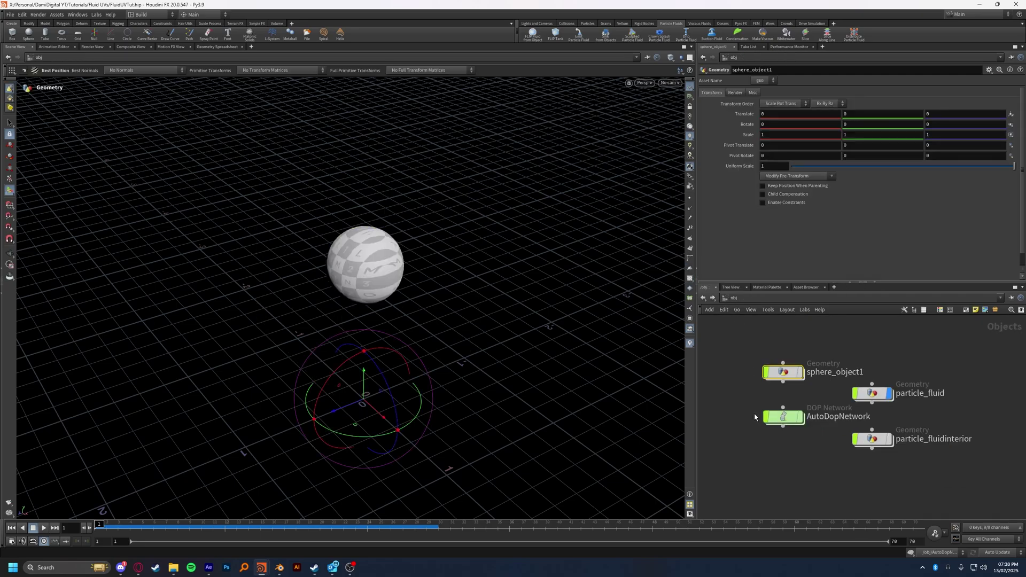
{"action": "double_click", "coordinate": [784, 422]}
{"action": "left_click", "coordinate": [823, 395]}
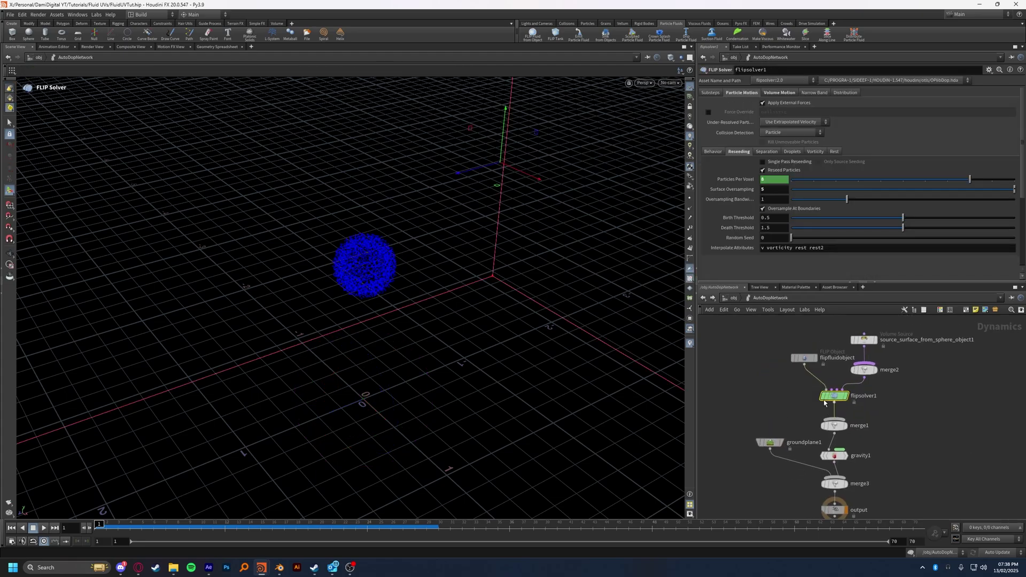
{"action": "left_click", "coordinate": [834, 152]}
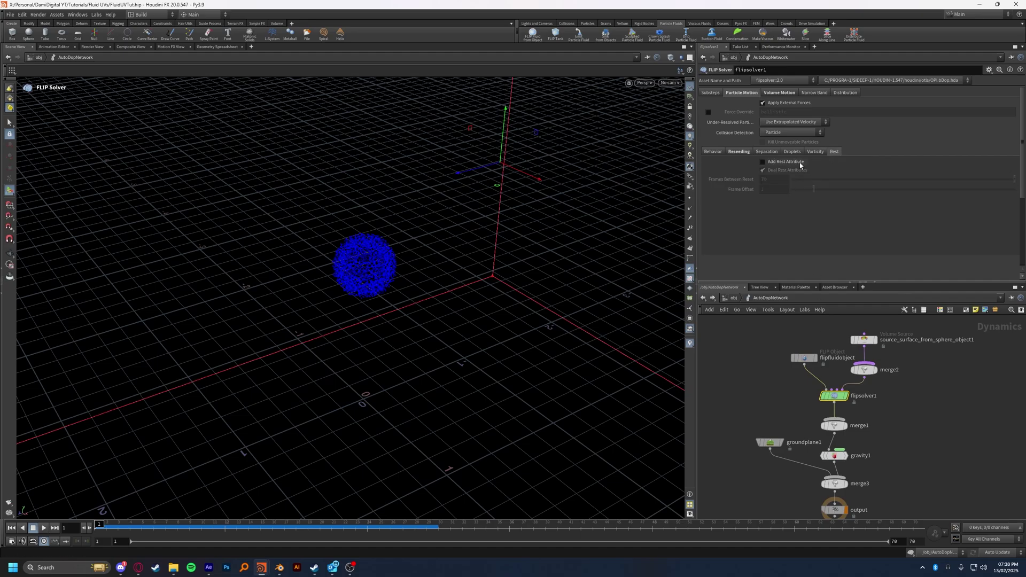
{"action": "mouse_move", "coordinate": [800, 165]}
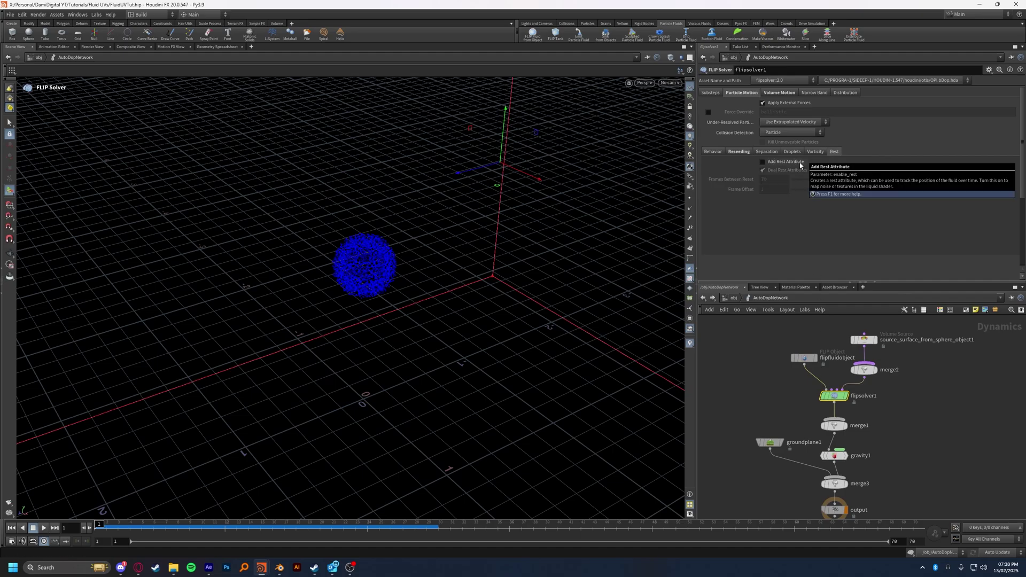
{"action": "left_click", "coordinate": [800, 163]}
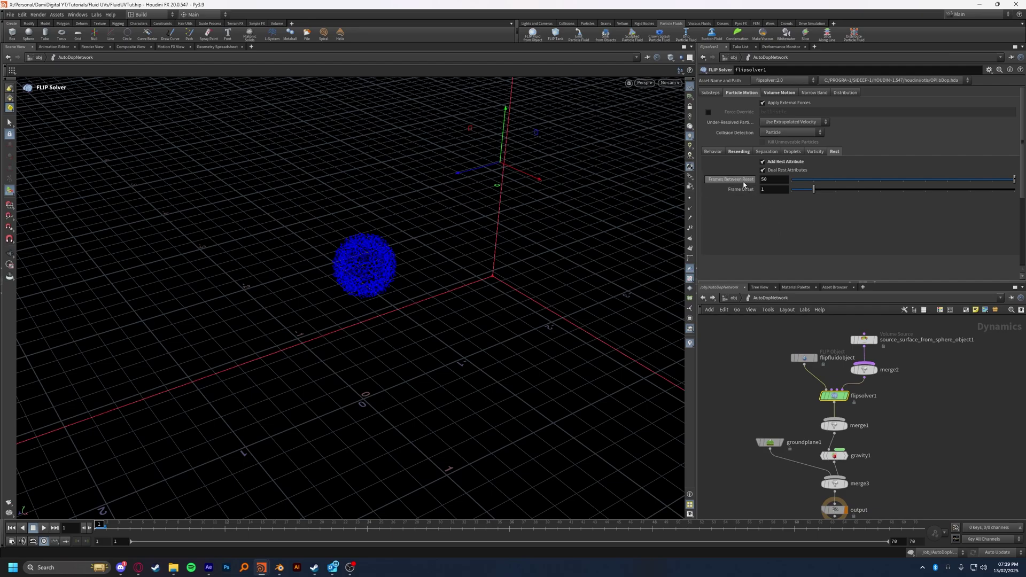
Step: Set flipsolver1's Frames Between Reset to 70
{"action": "mouse_move", "coordinate": [748, 179]}
{"action": "key", "text": "Return"}
{"action": "type", "text": "07"}
{"action": "key", "text": "BackSpace"}
{"action": "key", "text": "BackSpace"}
{"action": "type", "text": "70"}
Step: Return to the object level, open the particle_fluid network and select compressed_cache
{"action": "key", "text": "u"}
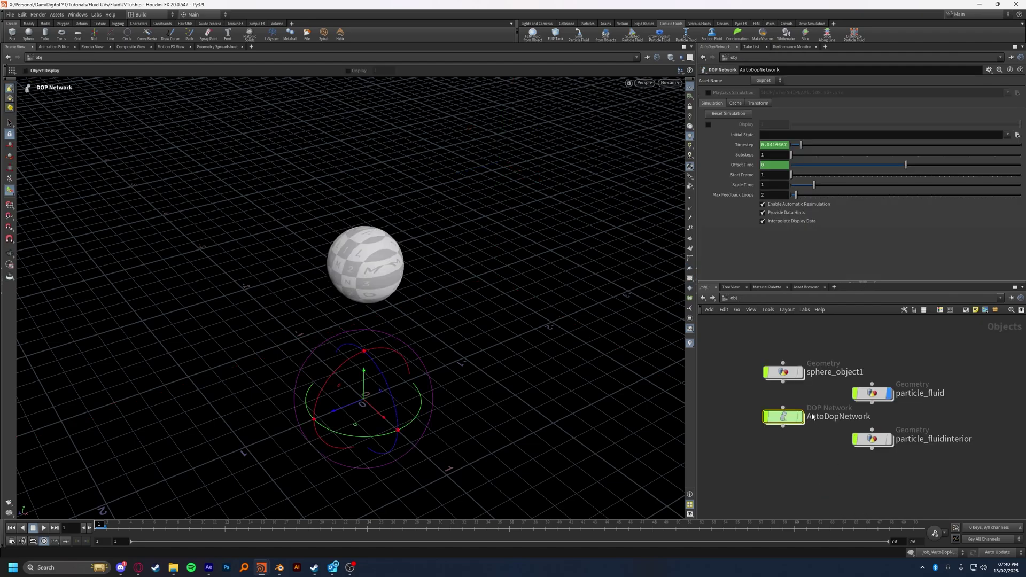
{"action": "double_click", "coordinate": [875, 398]}
{"action": "left_click", "coordinate": [855, 421]}
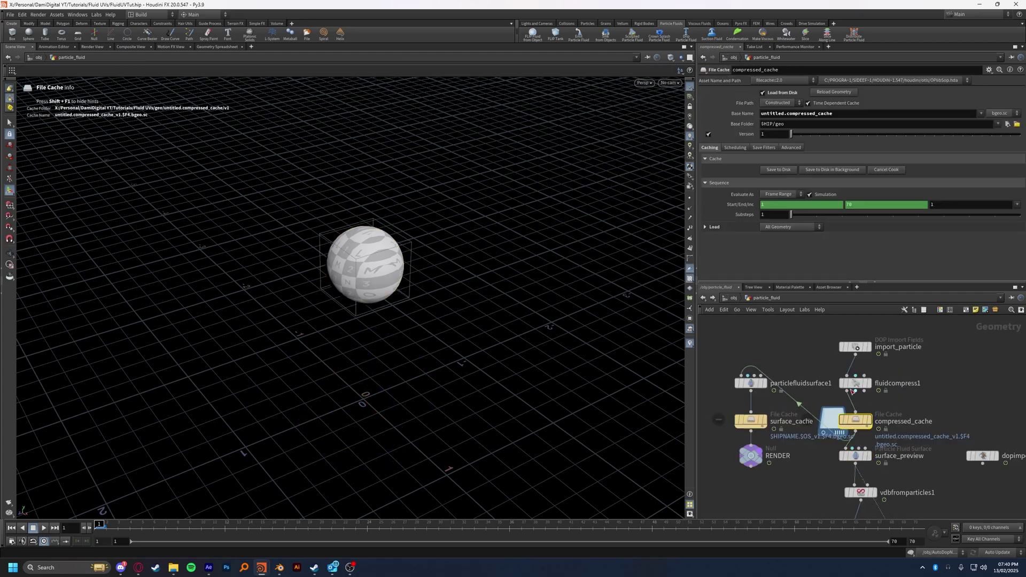
Step: Display surface_preview, play the particle simulation, and rewind to the first frame
{"action": "middle_click_drag", "start_coordinate": [919, 466], "coordinate": [905, 426]}
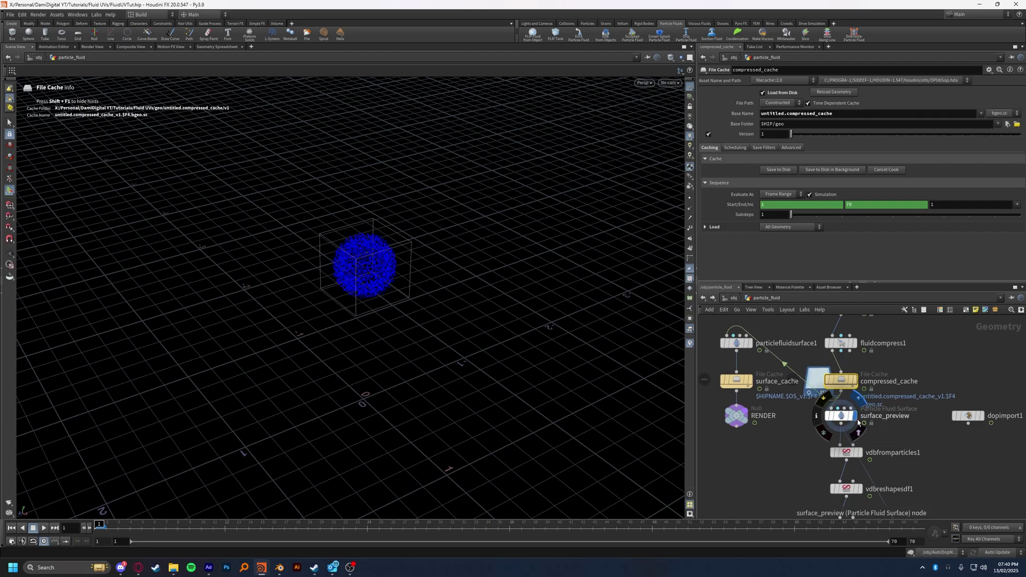
{"action": "left_click", "coordinate": [858, 422]}
{"action": "left_click", "coordinate": [43, 528]}
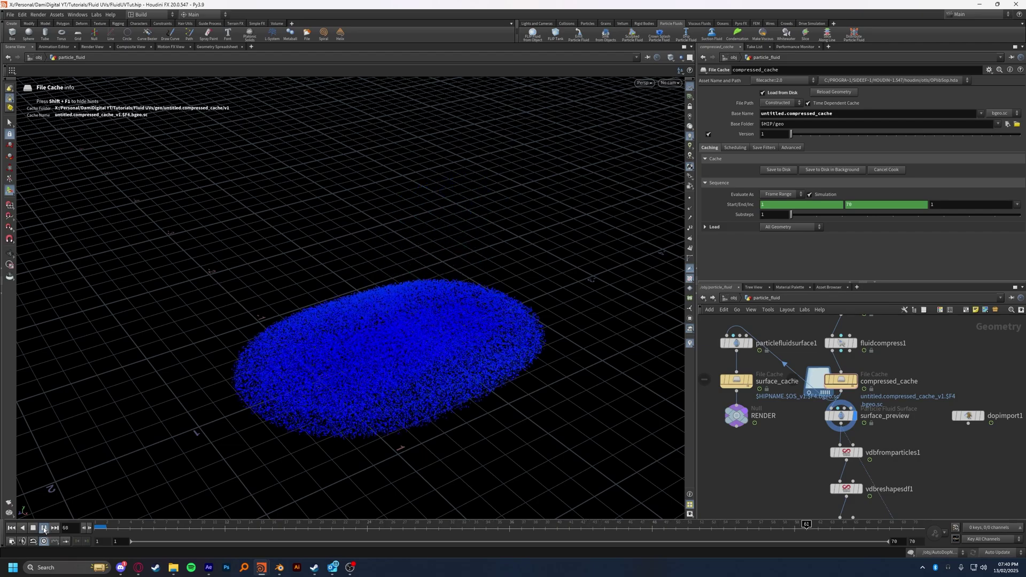
{"action": "left_click", "coordinate": [43, 528]}
{"action": "left_click", "coordinate": [11, 528]}
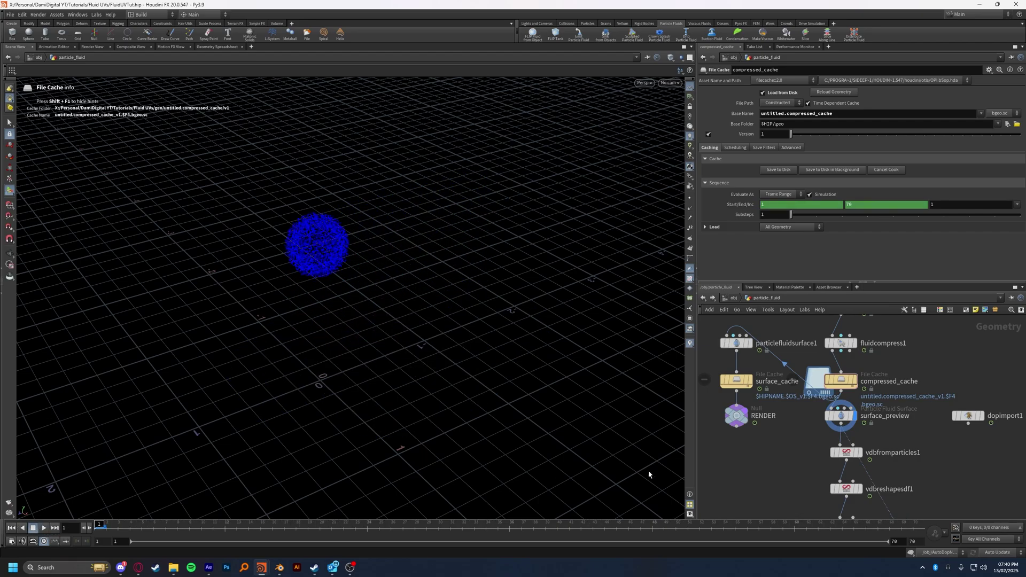
Step: Move the chain of VDB nodes from vdbfromparticles1 to convertvdb1 together to the left of surface_preview
{"action": "middle_click_drag", "start_coordinate": [957, 470], "coordinate": [924, 400]}
{"action": "left_click_drag", "start_coordinate": [770, 374], "coordinate": [832, 493]}
{"action": "middle_click_drag", "start_coordinate": [891, 461], "coordinate": [895, 454]}
{"action": "left_click_drag", "start_coordinate": [820, 487], "coordinate": [766, 487]}
{"action": "left_click", "coordinate": [859, 415]}
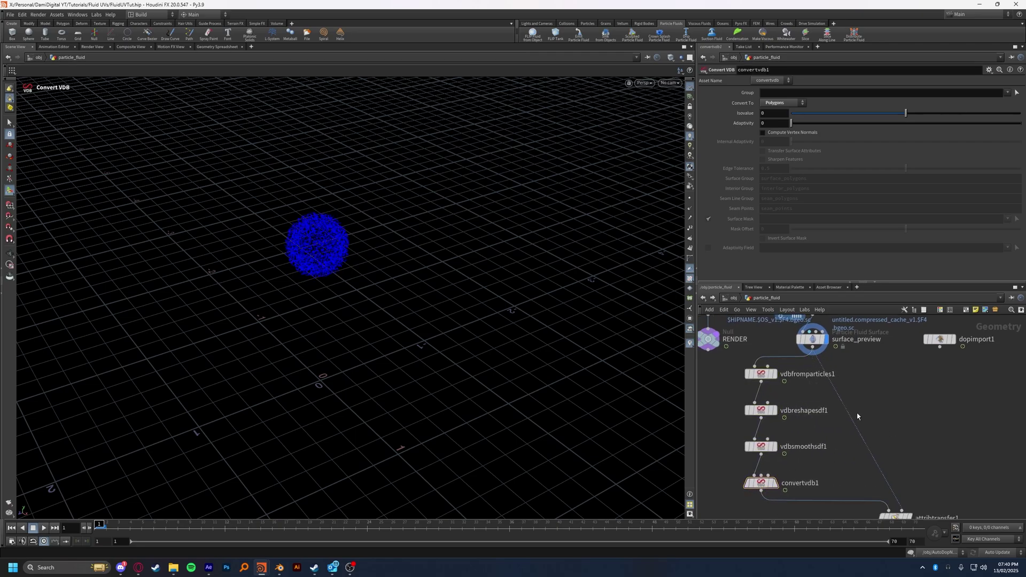
{"action": "middle_click_drag", "start_coordinate": [859, 415], "coordinate": [931, 433]}
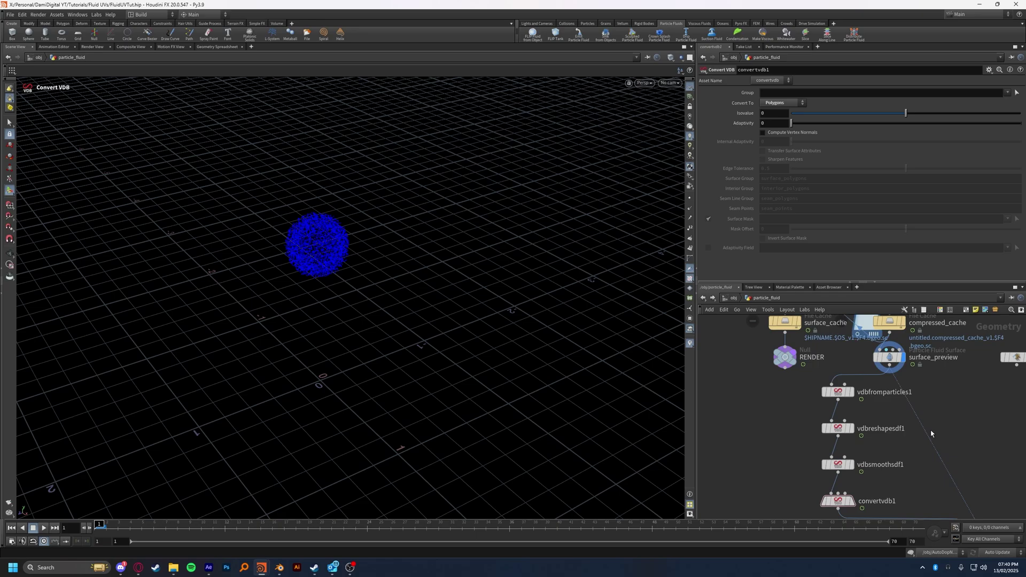
{"action": "middle_click_drag", "start_coordinate": [928, 431], "coordinate": [906, 410]}
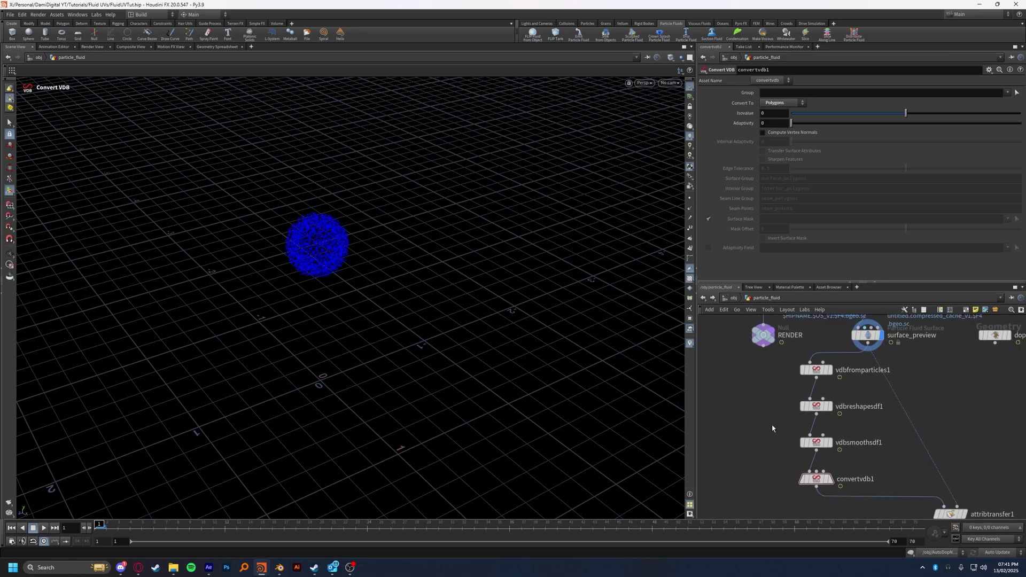
Step: Add a Particle Fluid Surface node wired from surface_preview, display it, and scrub to frame 40
{"action": "left_click", "coordinate": [816, 369]}
{"action": "middle_click_drag", "start_coordinate": [899, 356], "coordinate": [850, 375]}
{"action": "left_click", "coordinate": [818, 368]}
{"action": "key", "text": "Tab"}
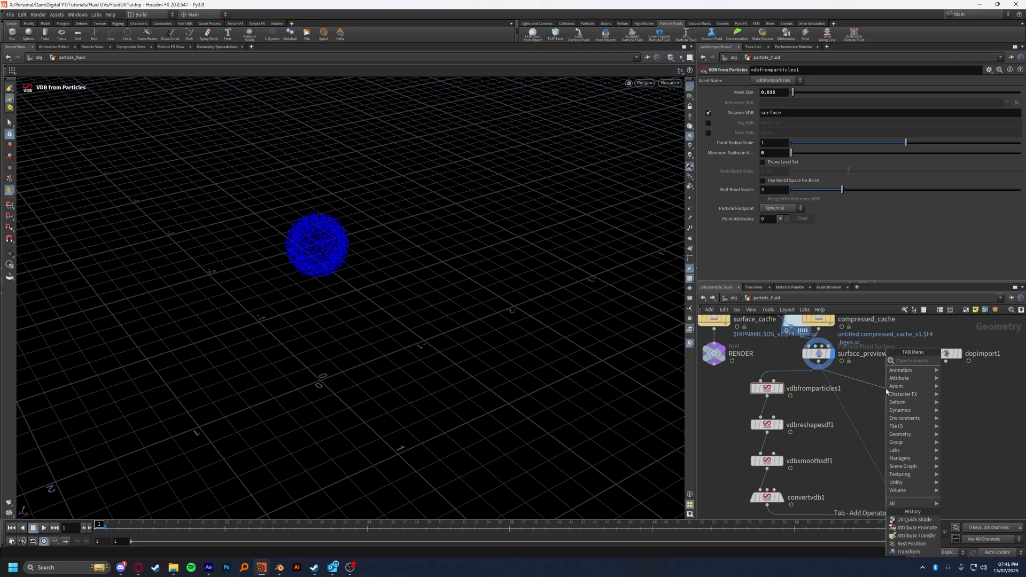
{"action": "type", "text": "fluid"}
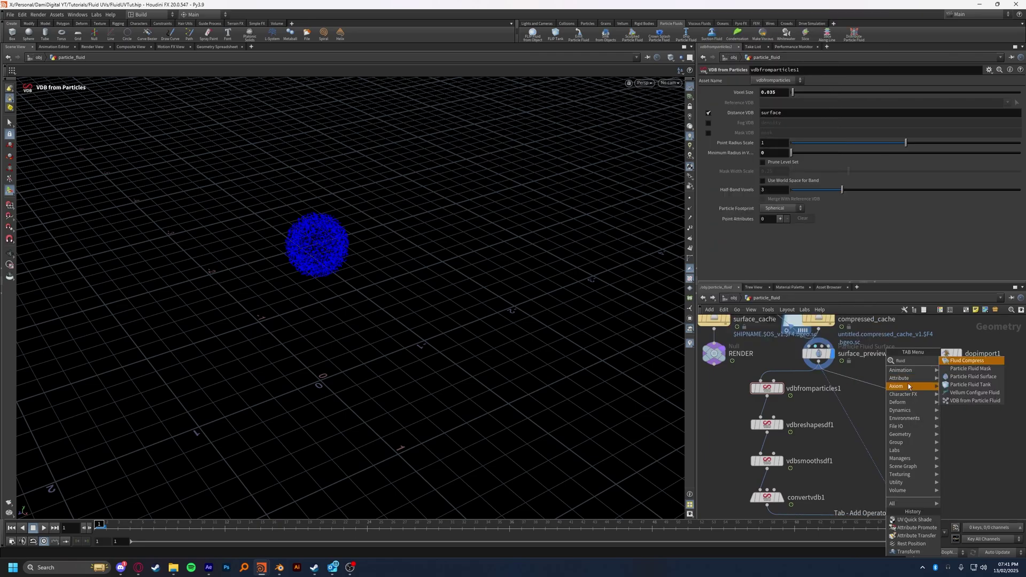
{"action": "left_click", "coordinate": [962, 378]}
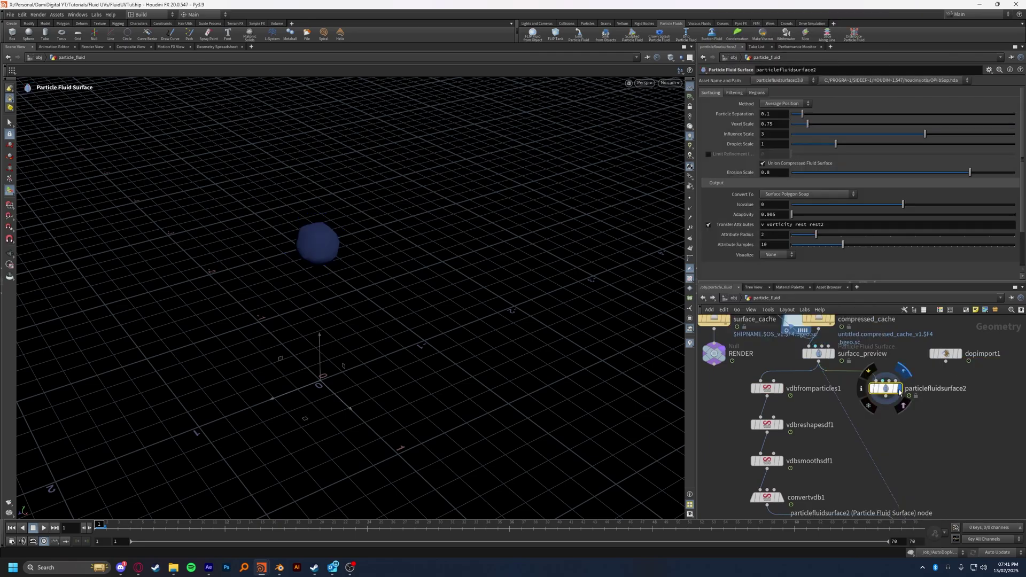
{"action": "left_click_drag", "start_coordinate": [188, 527], "coordinate": [557, 528]}
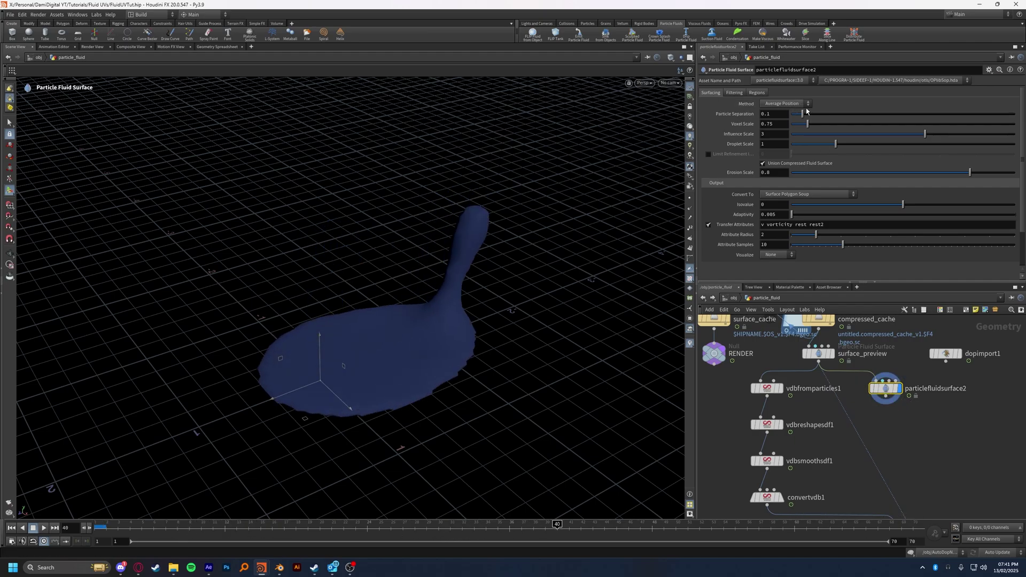
Step: Set particlefluidsurface2's Particle Separation to 0.035, copied from vdbfromparticles1's Voxel Size, and scrub through the mesh to frame 49
{"action": "left_click", "coordinate": [768, 388]}
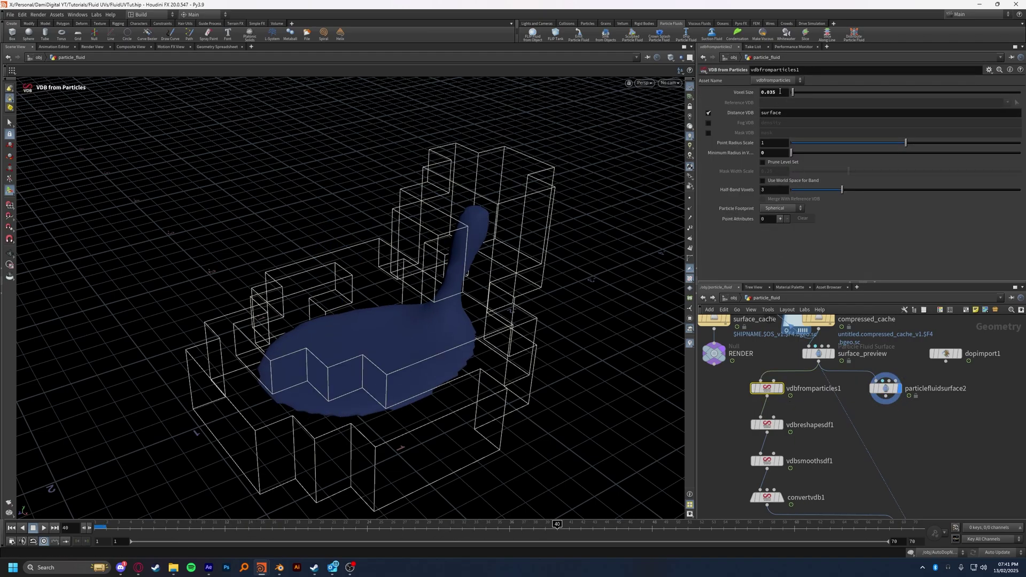
{"action": "left_click", "coordinate": [886, 388]}
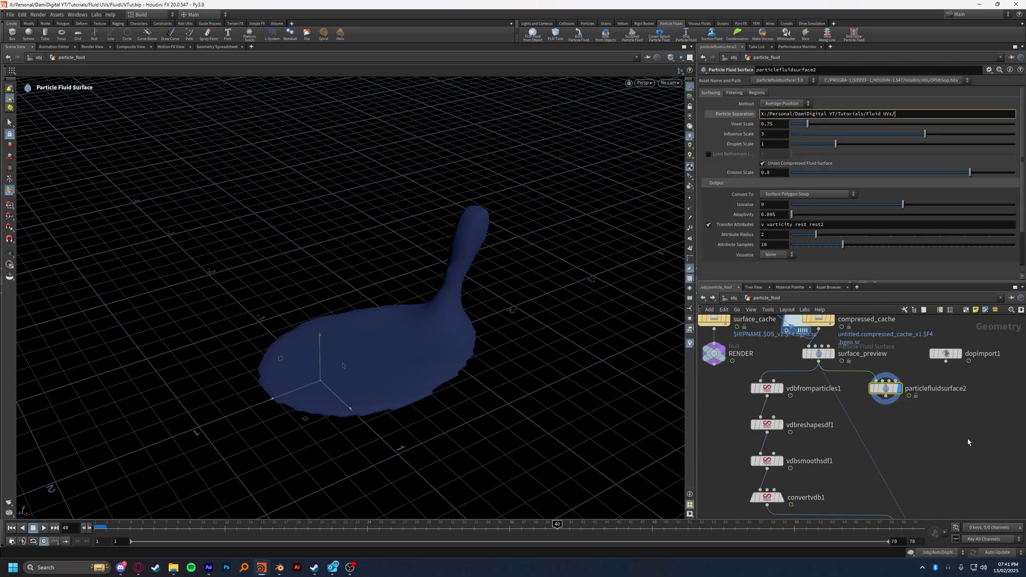
{"action": "key", "text": "ctrl+a"}
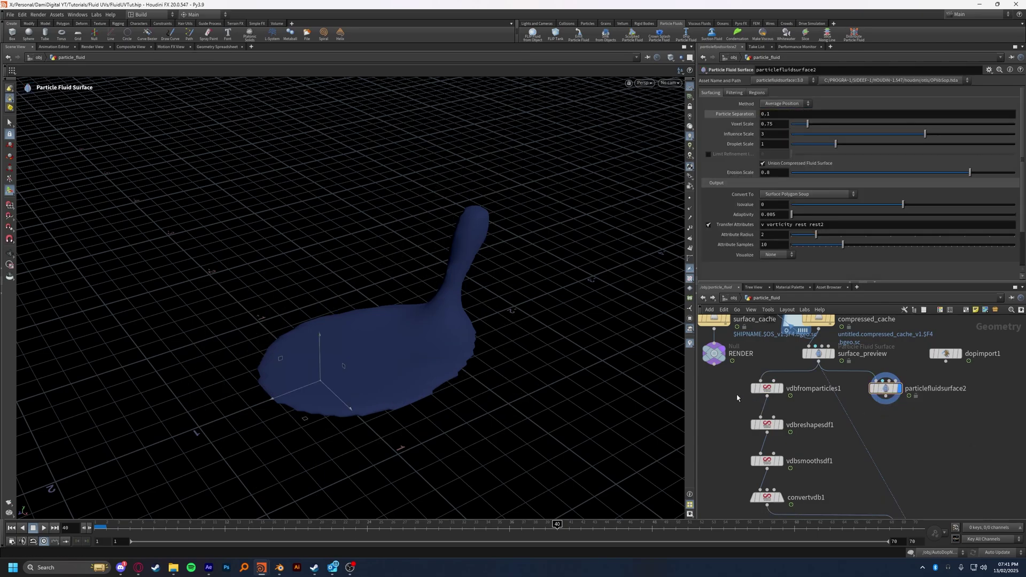
{"action": "left_click", "coordinate": [767, 388]}
{"action": "left_click", "coordinate": [782, 91]}
{"action": "key", "text": "ctrl+a"}
{"action": "key", "text": "ctrl+c"}
{"action": "left_click", "coordinate": [886, 389]}
{"action": "left_click", "coordinate": [781, 114]}
{"action": "key", "text": "ctrl+a"}
{"action": "key", "text": "ctrl+v"}
{"action": "key", "text": "Return"}
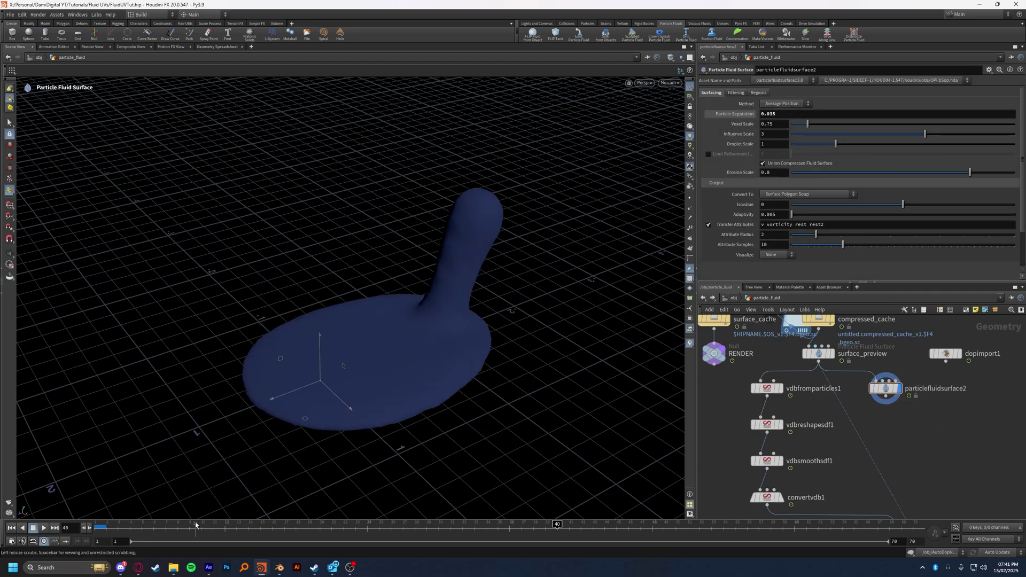
{"action": "left_click_drag", "start_coordinate": [200, 528], "coordinate": [662, 531]}
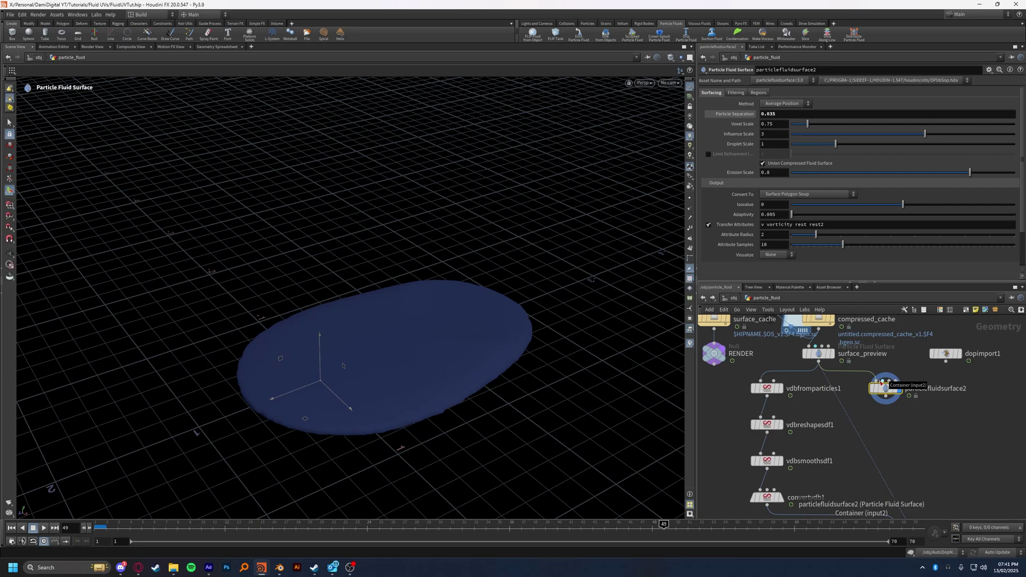
Step: Remove particlefluidsurface2 from the network and display vdbfromparticles1 instead
{"action": "left_click", "coordinate": [779, 391]}
{"action": "middle_click_drag", "start_coordinate": [789, 393], "coordinate": [815, 368]}
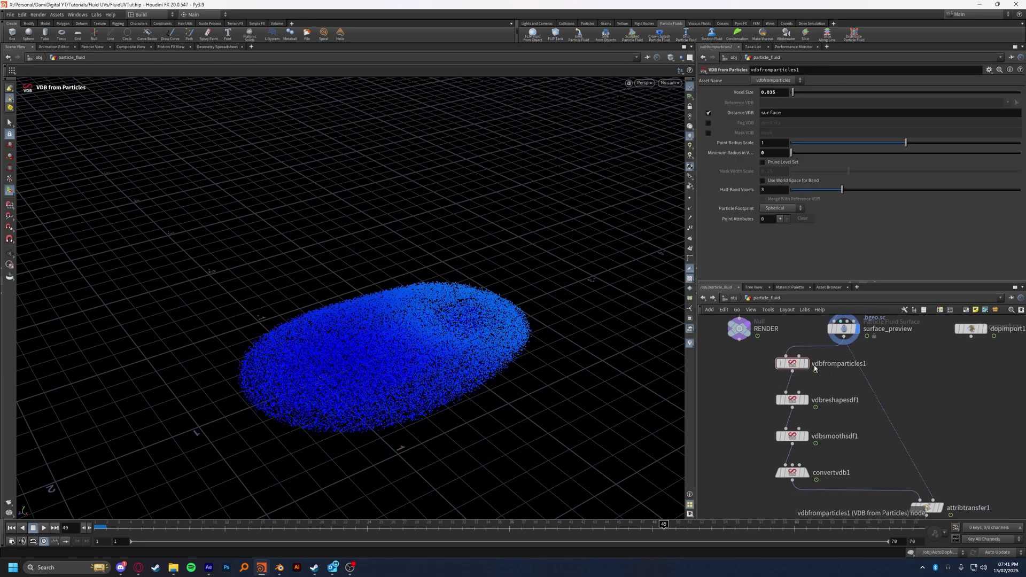
{"action": "left_click", "coordinate": [805, 363]}
{"action": "left_click", "coordinate": [769, 92]}
{"action": "left_click", "coordinate": [731, 352]}
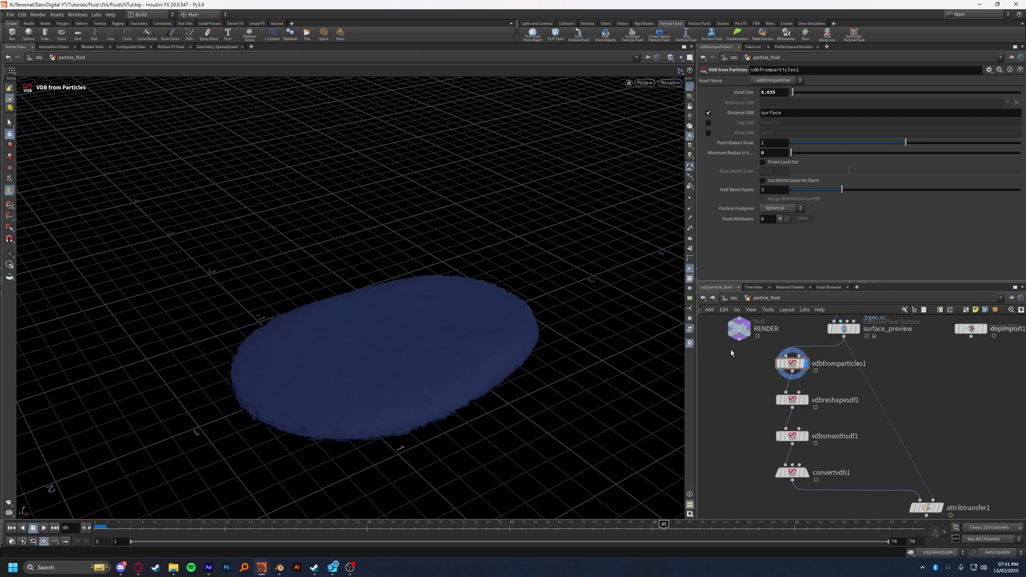
Step: Go into AutoDopNetwork, select flipfluidobject, and copy its Particle Separation parameter
{"action": "left_click", "coordinate": [734, 297]}
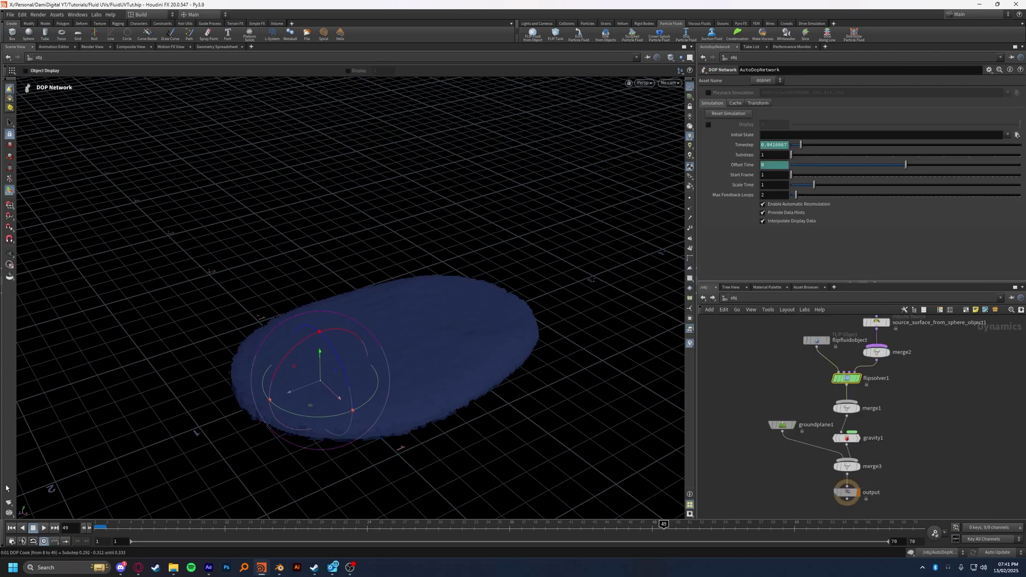
{"action": "left_click", "coordinate": [845, 379]}
{"action": "middle_click_drag", "start_coordinate": [799, 372], "coordinate": [802, 391]}
{"action": "left_click_drag", "start_coordinate": [794, 388], "coordinate": [893, 407]}
{"action": "left_click", "coordinate": [822, 360]}
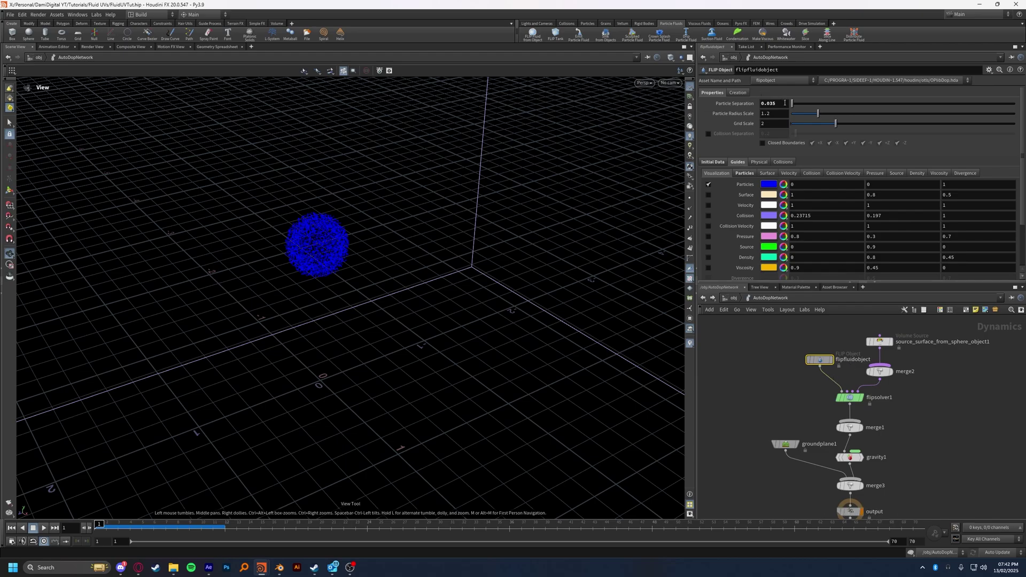
{"action": "right_click", "coordinate": [742, 104]}
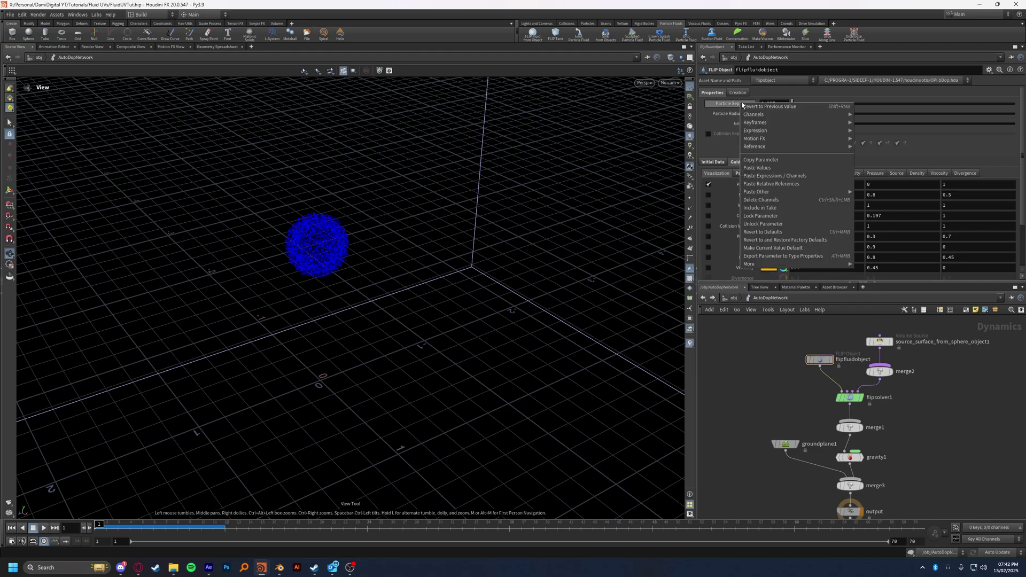
{"action": "left_click", "coordinate": [778, 161]}
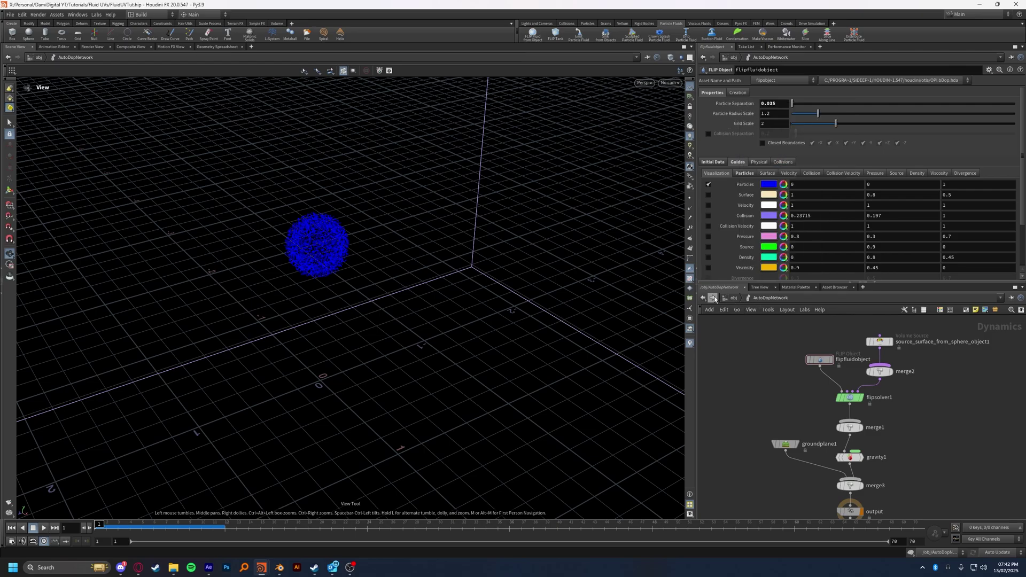
Step: Return to the particle_fluid network and paste the copied parameter as a relative reference into vdbfromparticles1's Voxel Size
{"action": "left_click", "coordinate": [703, 297]}
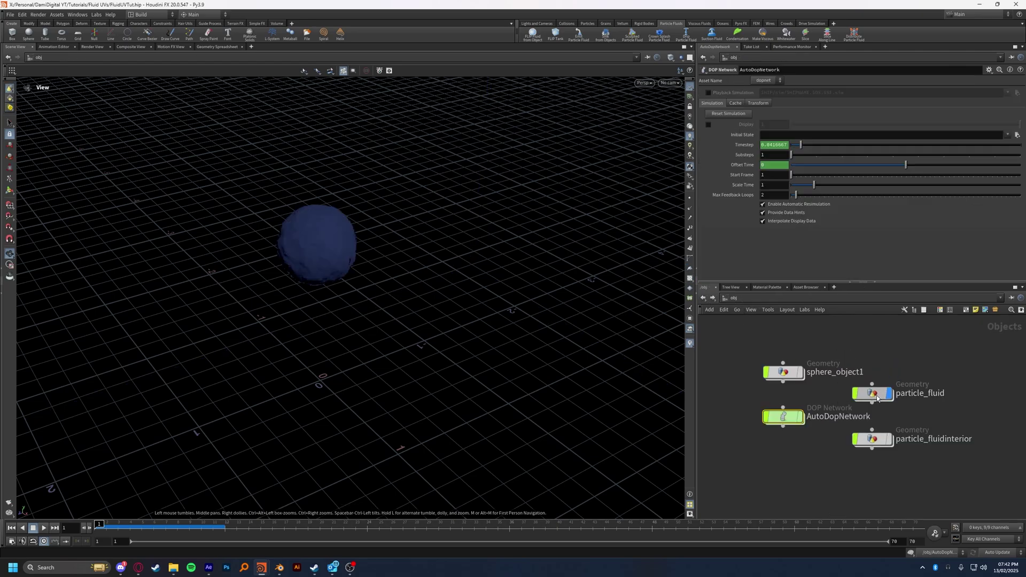
{"action": "double_click", "coordinate": [873, 396]}
{"action": "right_click", "coordinate": [744, 93]}
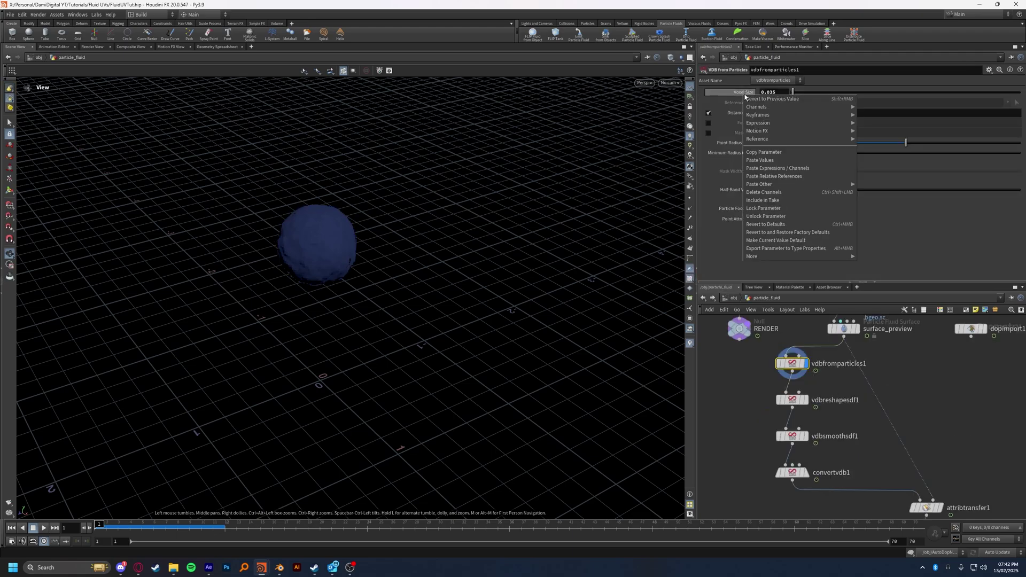
{"action": "left_click", "coordinate": [797, 177]}
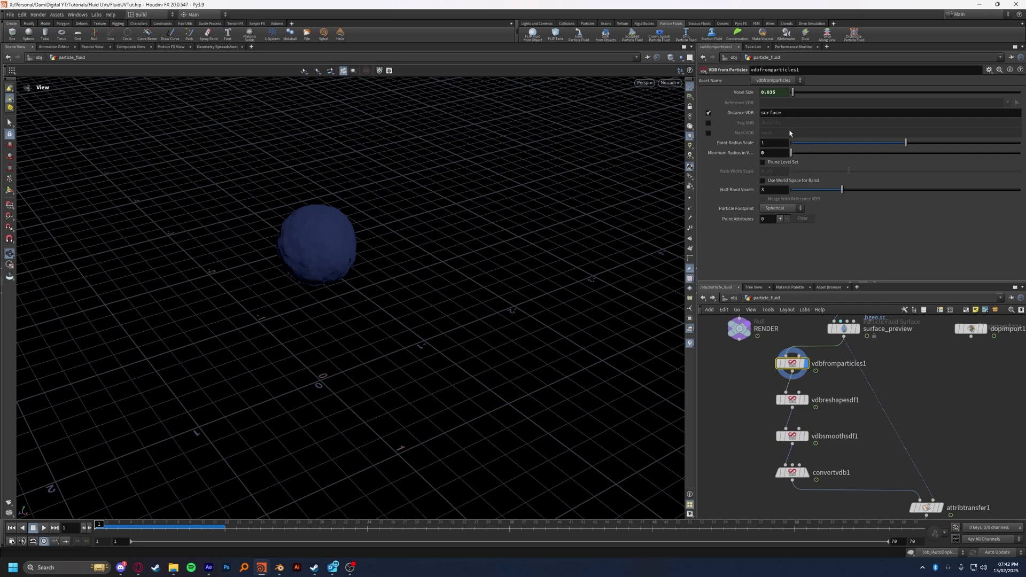
Step: Play the fluid and scrub to frame 35 to examine the surface from vdbfromparticles1
{"action": "left_click", "coordinate": [44, 528]}
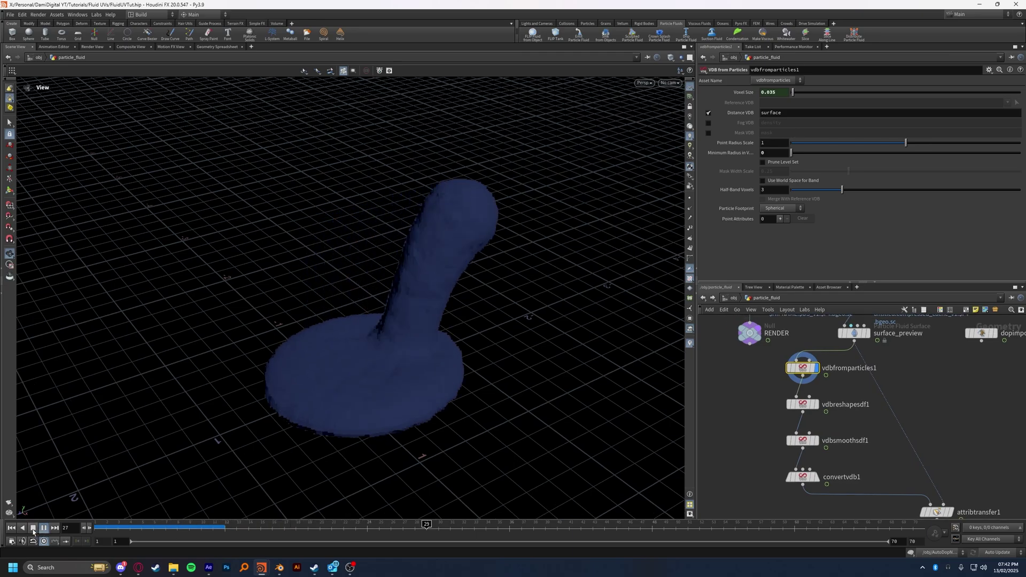
{"action": "left_click", "coordinate": [33, 528]}
{"action": "left_click_drag", "start_coordinate": [260, 525], "coordinate": [497, 524]}
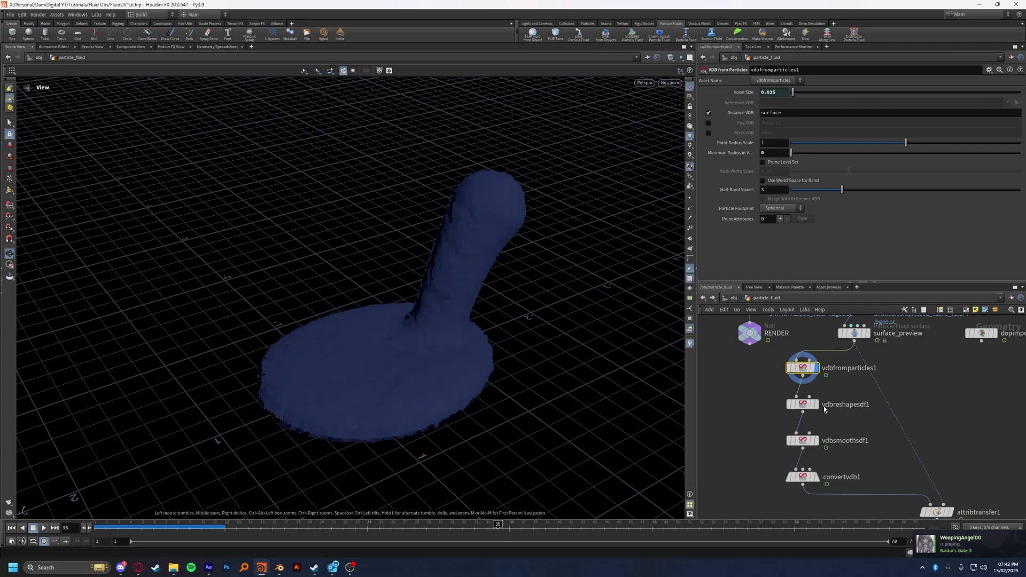
Step: Display vdbreshapesdf1 and vdbsmoothsdf1 in turn and examine their dilate offset and smoothing settings
{"action": "left_click", "coordinate": [820, 408]}
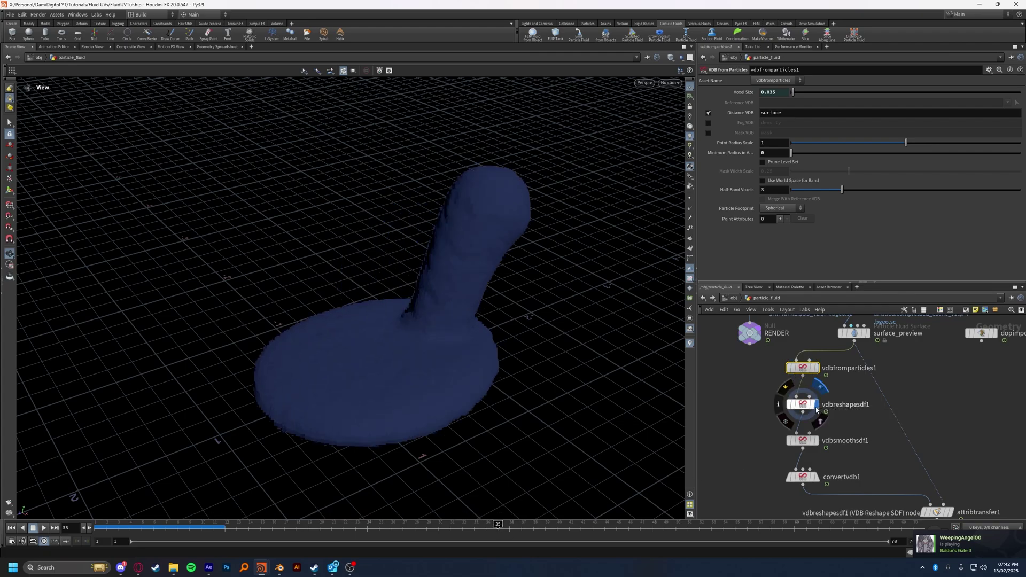
{"action": "left_click", "coordinate": [814, 405]}
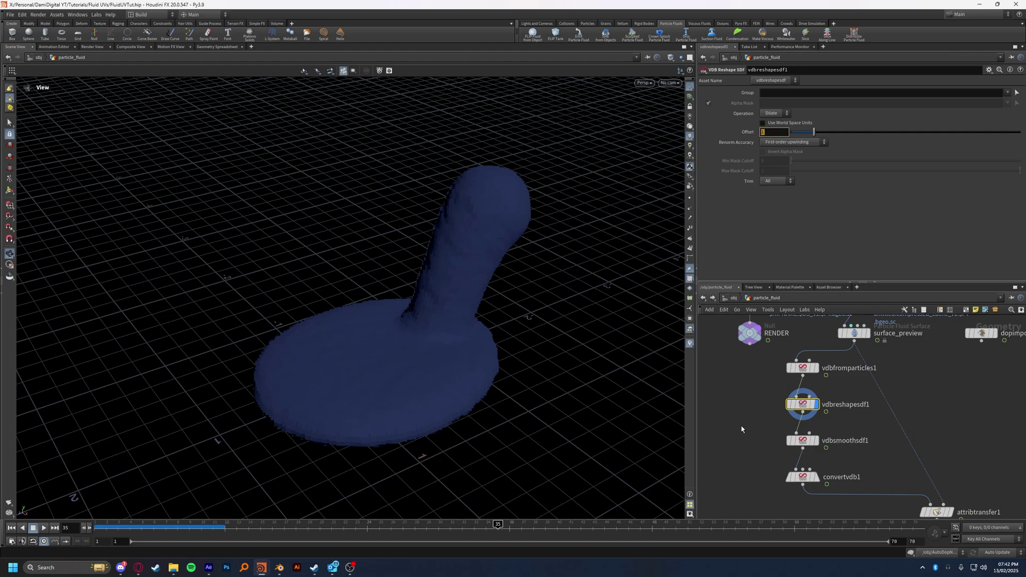
{"action": "left_click", "coordinate": [806, 442]}
{"action": "left_click", "coordinate": [817, 442]}
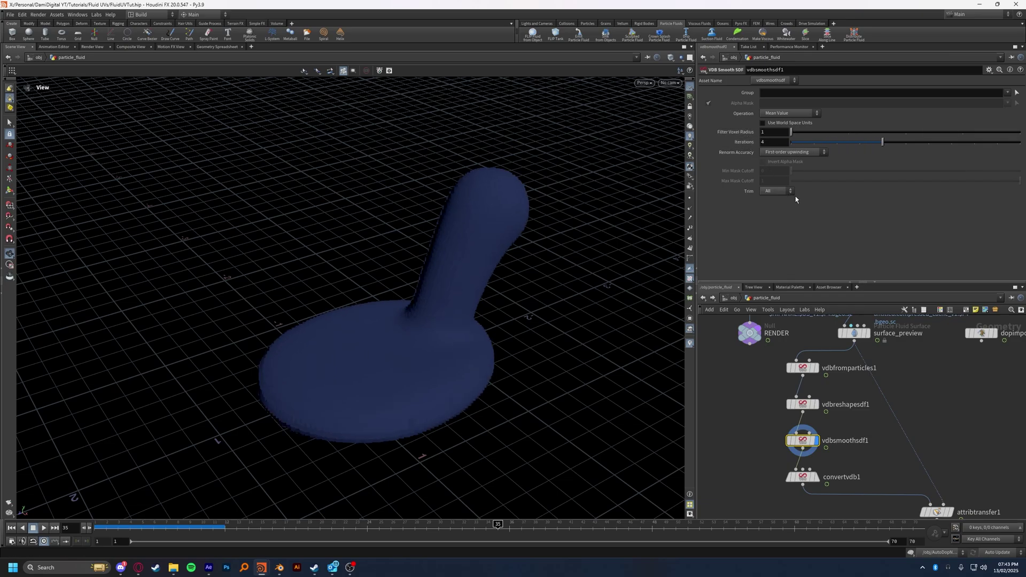
Step: Compare vdbsmoothsdf1's default Filter Voxel Radius and Iterations with the custom values, undoing the resets to restore 2 for both
{"action": "key", "text": "ctrl+z"}
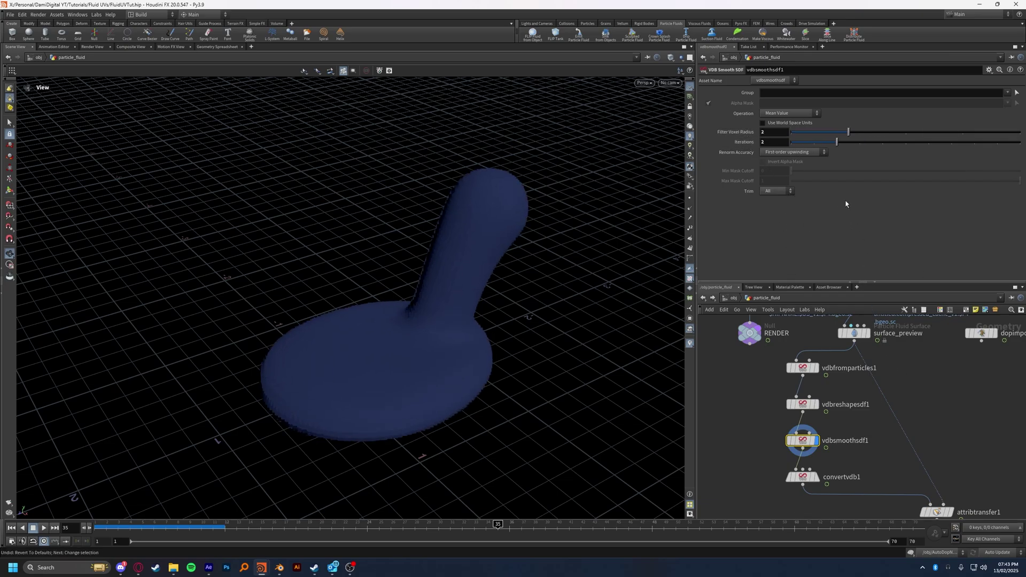
{"action": "middle_click", "coordinate": [719, 144], "text": "ctrl"}
{"action": "middle_click", "coordinate": [732, 134], "text": "ctrl"}
{"action": "key", "text": "ctrl+z"}
Step: Display and select convertvdb1 to show the fluid surface converted to polygons
{"action": "middle_click_drag", "start_coordinate": [783, 450], "coordinate": [772, 382]}
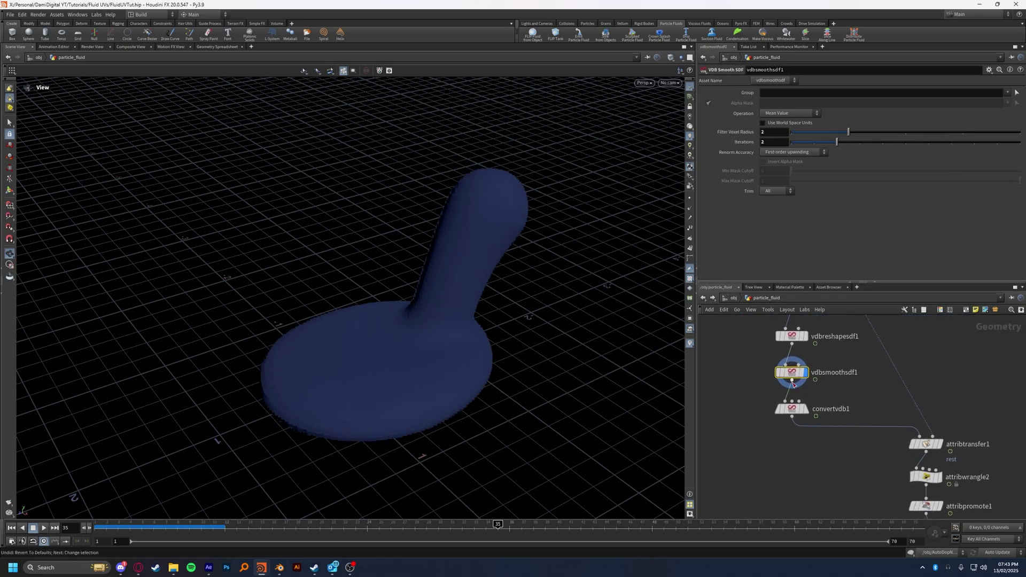
{"action": "left_click", "coordinate": [804, 408]}
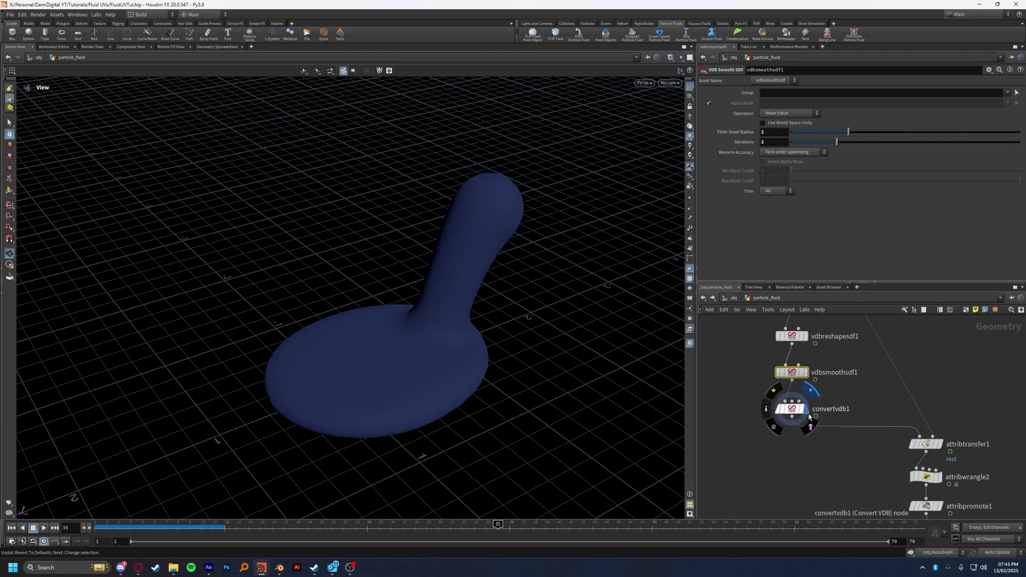
{"action": "left_click", "coordinate": [785, 409]}
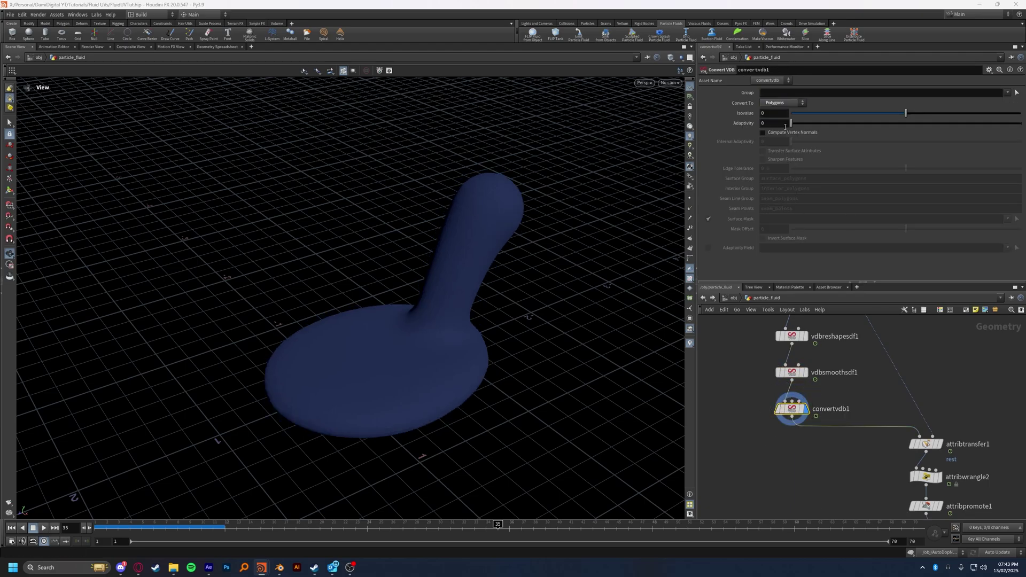
{"action": "left_click_drag", "start_coordinate": [535, 364], "coordinate": [431, 377]}
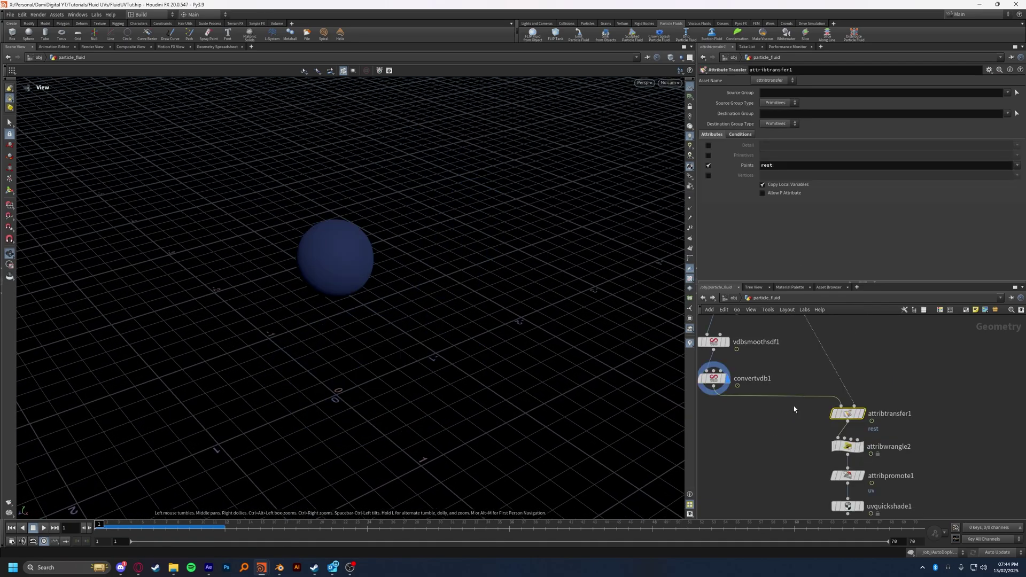
Step: Select attribtransfer1 and open its Points attribute entry
{"action": "left_click_drag", "start_coordinate": [779, 406], "coordinate": [986, 435]}
{"action": "left_click", "coordinate": [787, 166]}
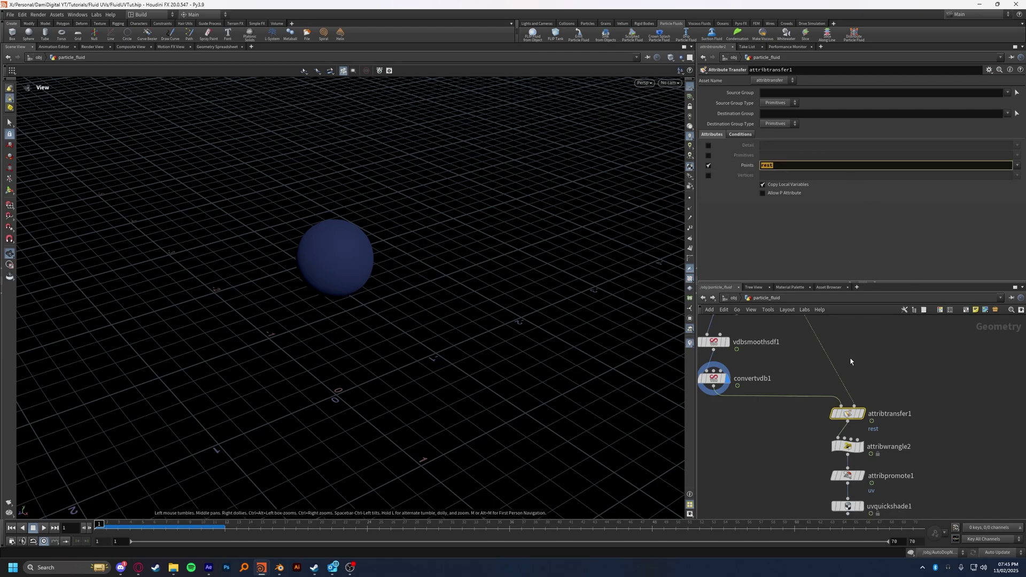
Step: Open the node info of surface_preview, examine its point attributes for rest, and close the info window
{"action": "middle_click_drag", "start_coordinate": [855, 362], "coordinate": [861, 373]}
{"action": "middle_click_drag", "start_coordinate": [854, 321], "coordinate": [895, 418]}
{"action": "mouse_move", "coordinate": [811, 388]}
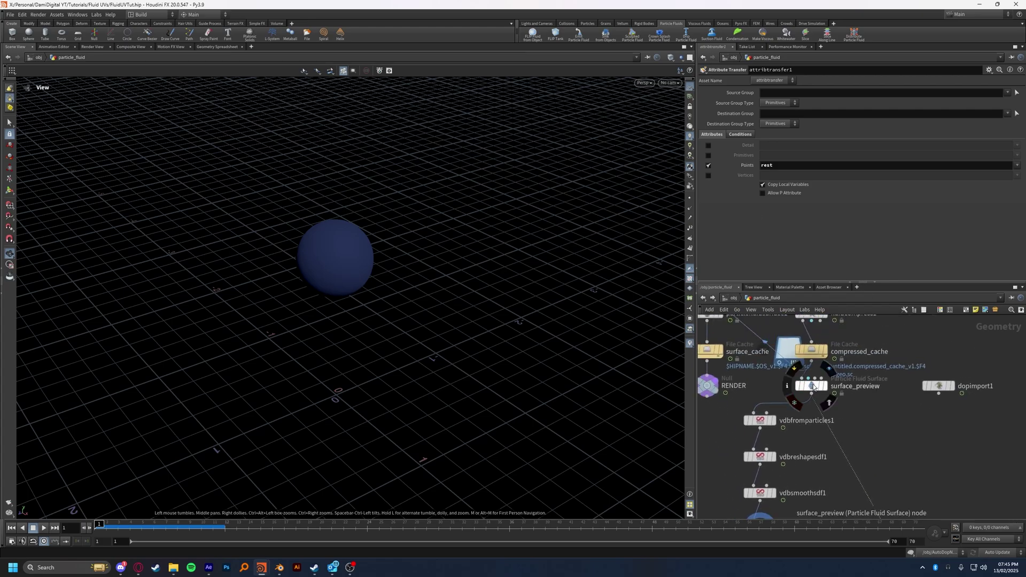
{"action": "left_click", "coordinate": [787, 385]}
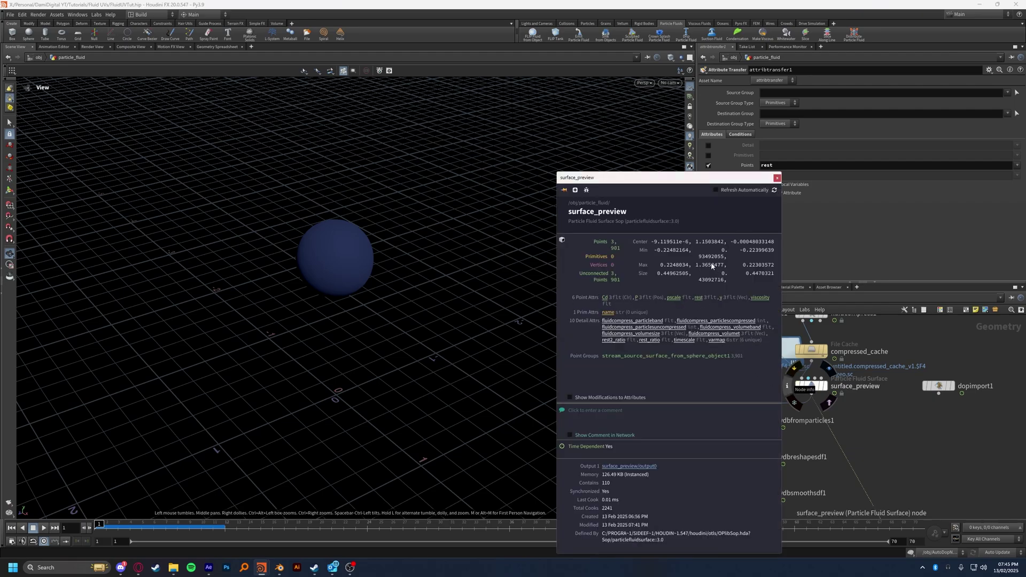
{"action": "left_click", "coordinate": [777, 179]}
{"action": "middle_click_drag", "start_coordinate": [887, 459], "coordinate": [856, 351]}
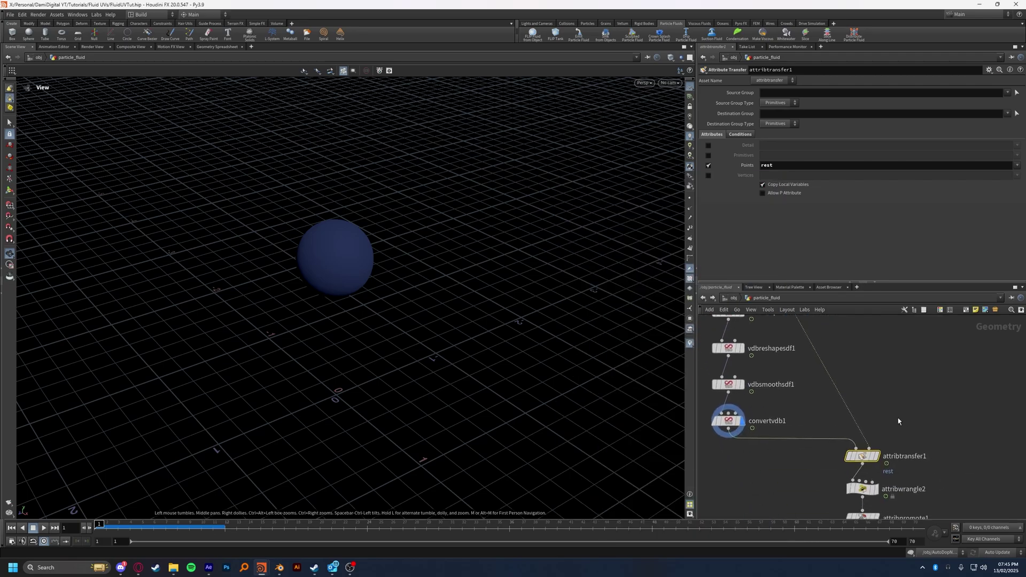
Step: Toggle the Detail, Primitives and Vertices attribute transfers of attribtransfer1 on and off again
{"action": "left_click", "coordinate": [784, 166]}
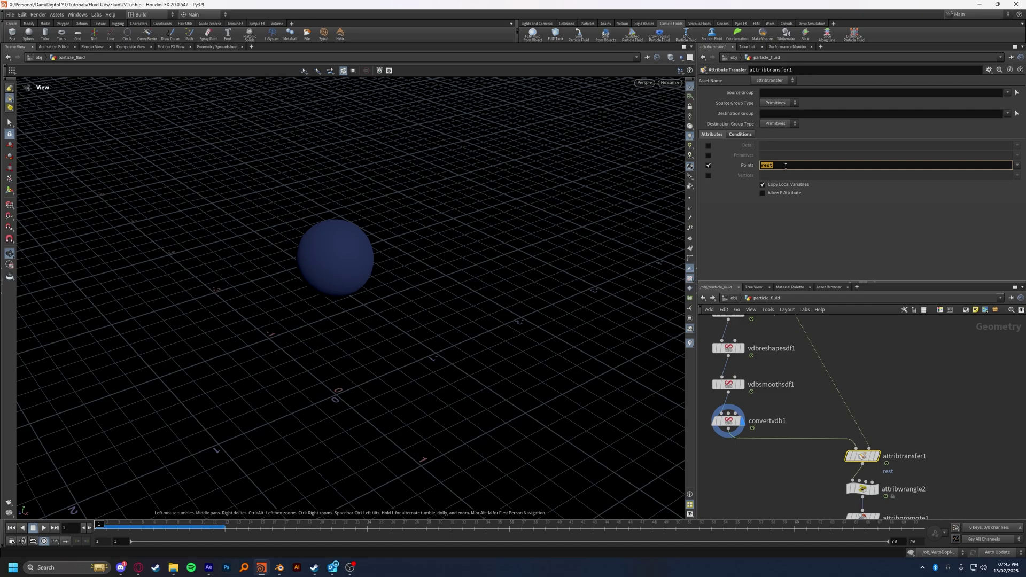
{"action": "left_click", "coordinate": [709, 155]}
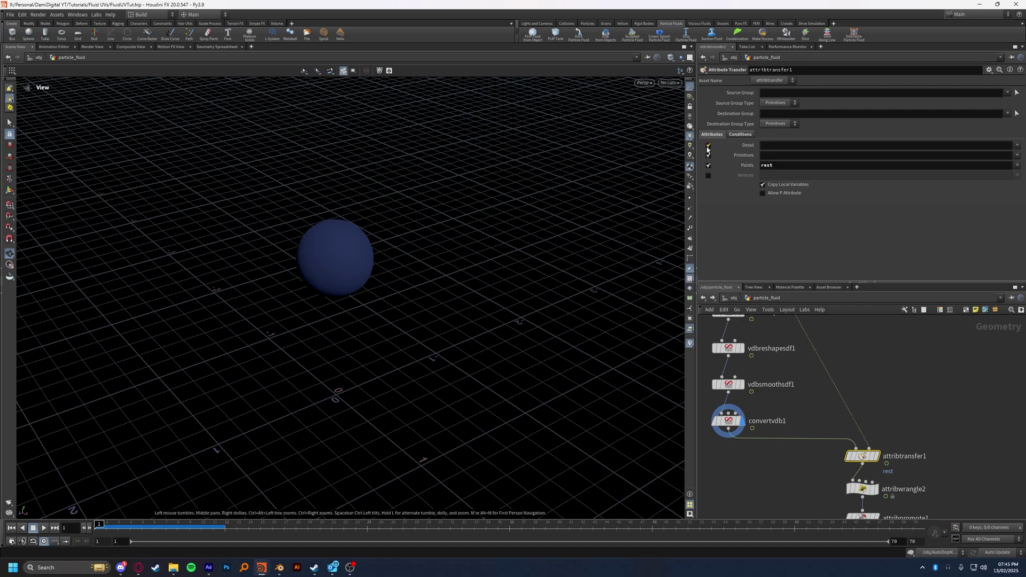
{"action": "left_click", "coordinate": [708, 157]}
{"action": "left_click", "coordinate": [709, 175]}
{"action": "left_click", "coordinate": [709, 175]}
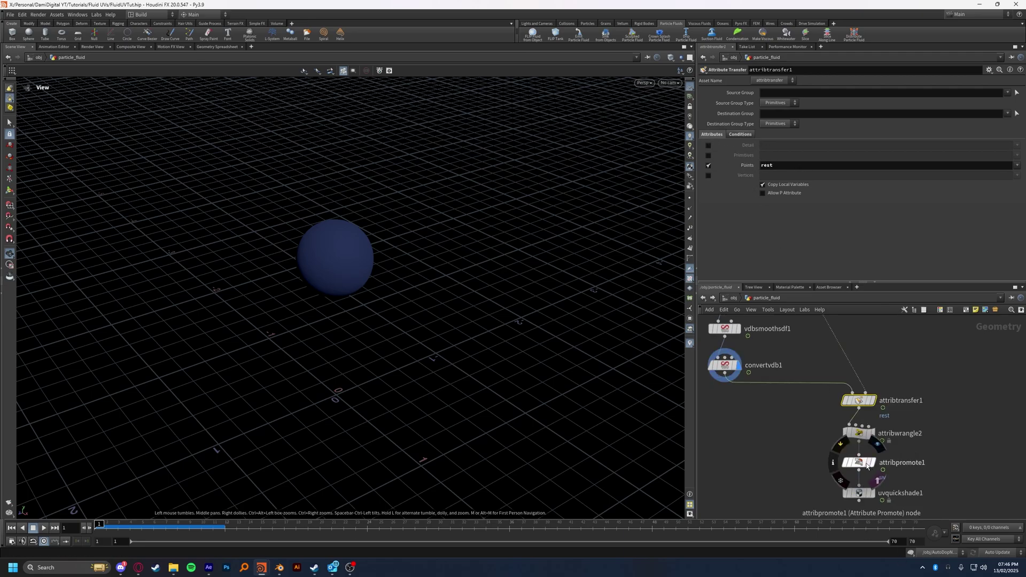
{"action": "left_click", "coordinate": [859, 433]}
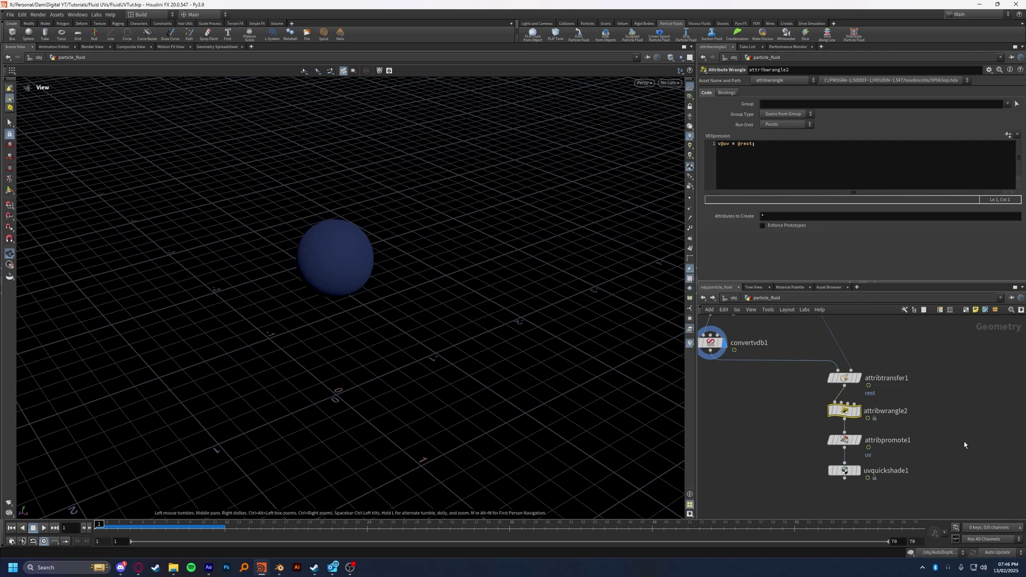
{"action": "scroll", "coordinate": [965, 445], "scroll_direction": "up", "scroll_amount": 3}
{"action": "left_click", "coordinate": [786, 125]}
{"action": "left_click", "coordinate": [782, 150]}
{"action": "scroll", "coordinate": [919, 418], "scroll_direction": "down", "scroll_amount": 2}
{"action": "middle_click_drag", "start_coordinate": [890, 420], "coordinate": [886, 444]}
{"action": "left_click_drag", "start_coordinate": [817, 164], "coordinate": [716, 183]}
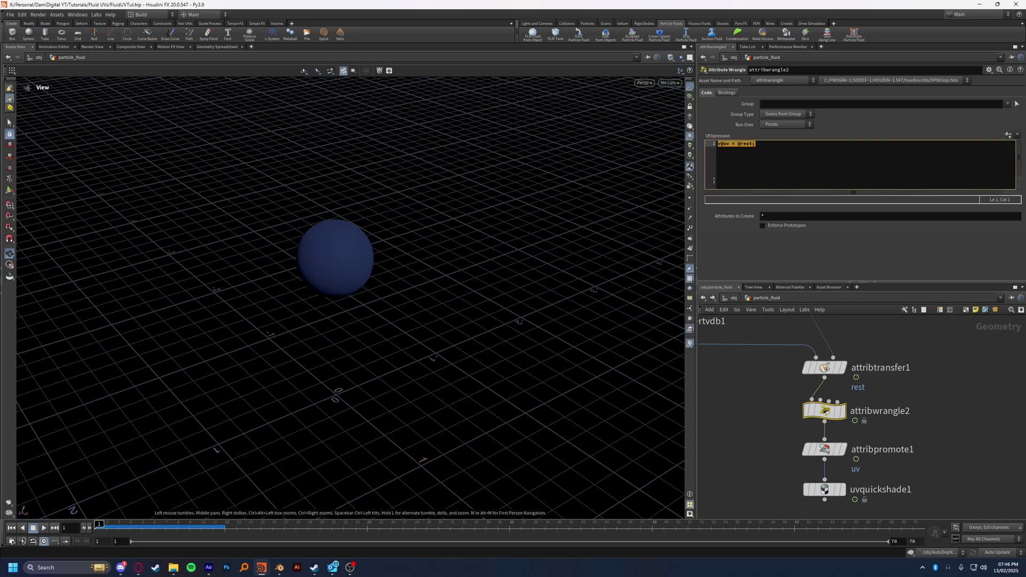
{"action": "left_click", "coordinate": [738, 145]}
{"action": "left_click", "coordinate": [757, 143]}
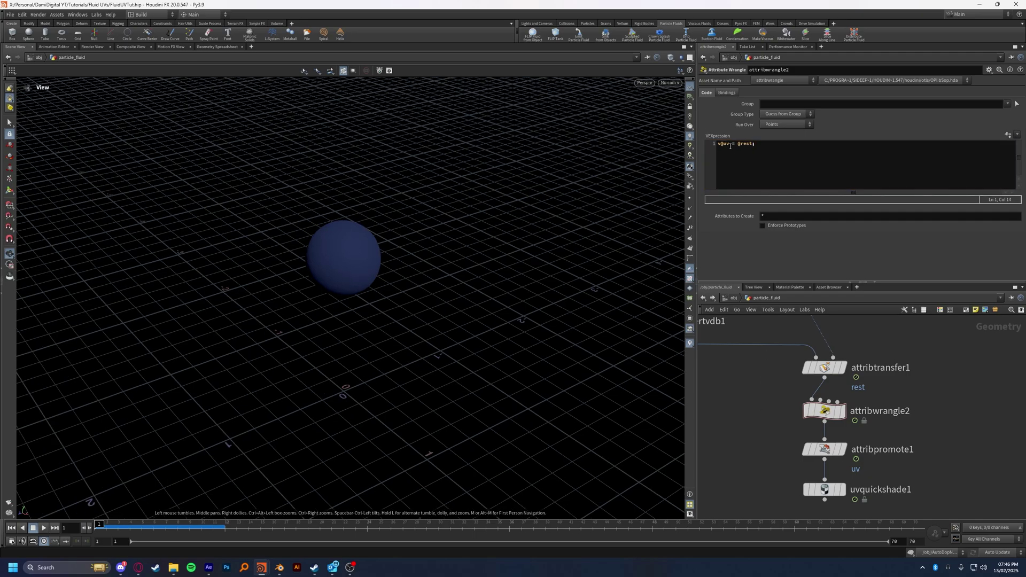
{"action": "left_click_drag", "start_coordinate": [731, 144], "coordinate": [717, 144]}
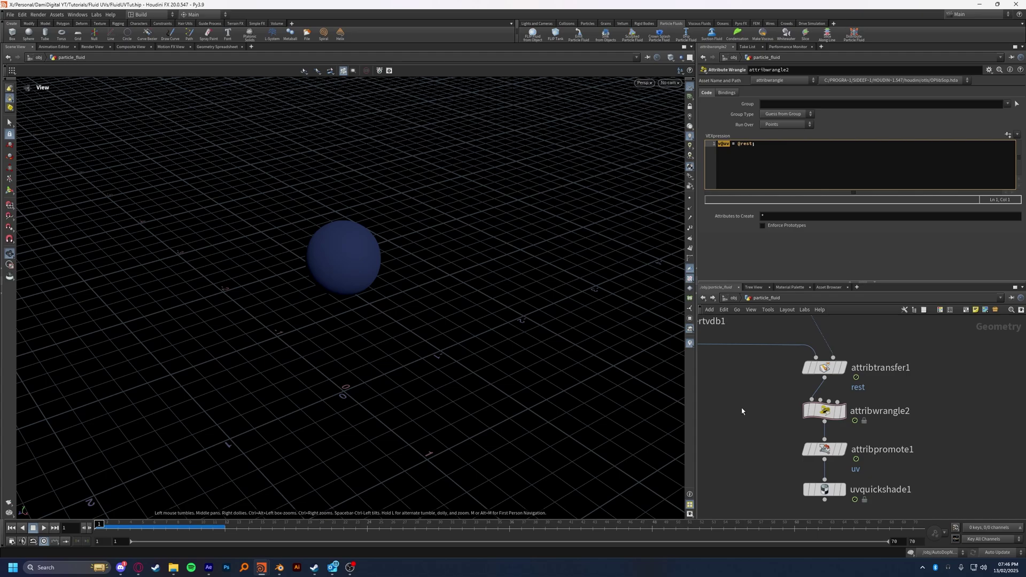
{"action": "left_click", "coordinate": [727, 144]}
{"action": "left_click_drag", "start_coordinate": [722, 145], "coordinate": [724, 149]}
{"action": "left_click", "coordinate": [735, 151]}
{"action": "left_click_drag", "start_coordinate": [738, 145], "coordinate": [757, 146]}
{"action": "left_click", "coordinate": [782, 156]}
{"action": "scroll", "coordinate": [907, 359], "scroll_direction": "down", "scroll_amount": 3}
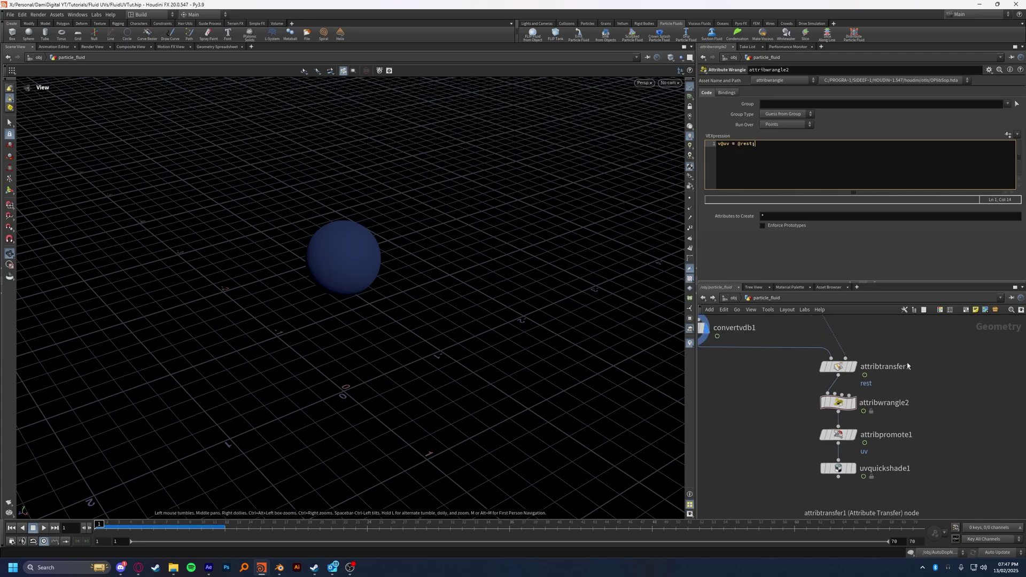
Step: Check the point attributes in surface_preview's node info and examine what each input of attribtransfer1 accepts
{"action": "middle_click_drag", "start_coordinate": [907, 341], "coordinate": [903, 459]}
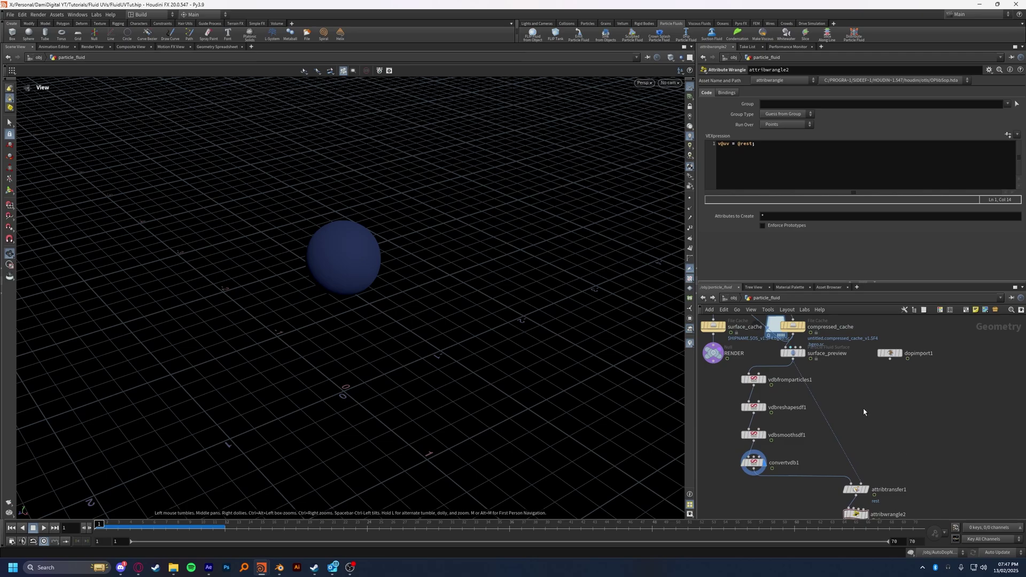
{"action": "scroll", "coordinate": [857, 401], "scroll_direction": "up", "scroll_amount": 3}
{"action": "middle_click", "coordinate": [803, 382]}
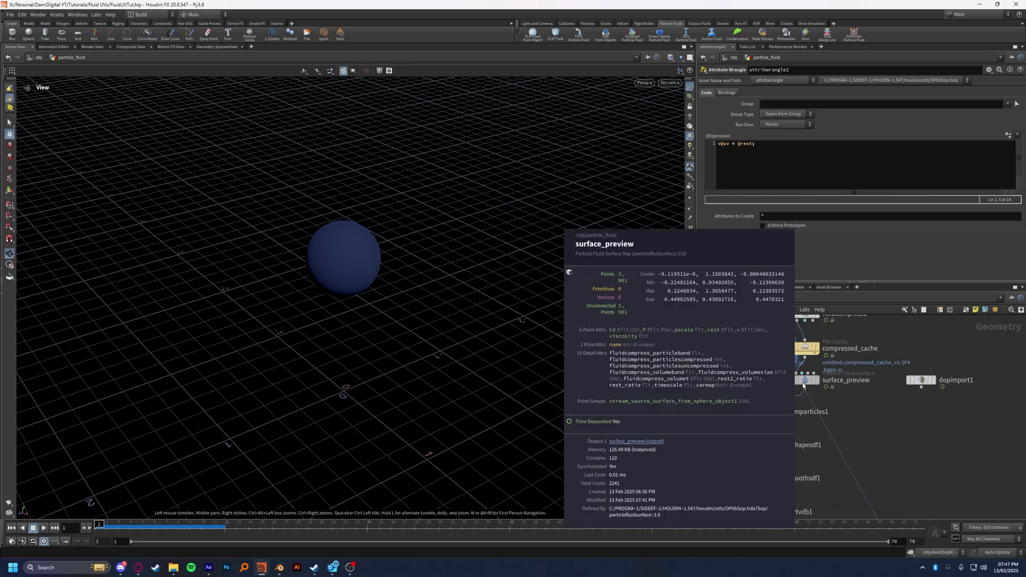
{"action": "scroll", "coordinate": [835, 409], "scroll_direction": "down", "scroll_amount": 3}
{"action": "middle_click_drag", "start_coordinate": [889, 453], "coordinate": [880, 368]}
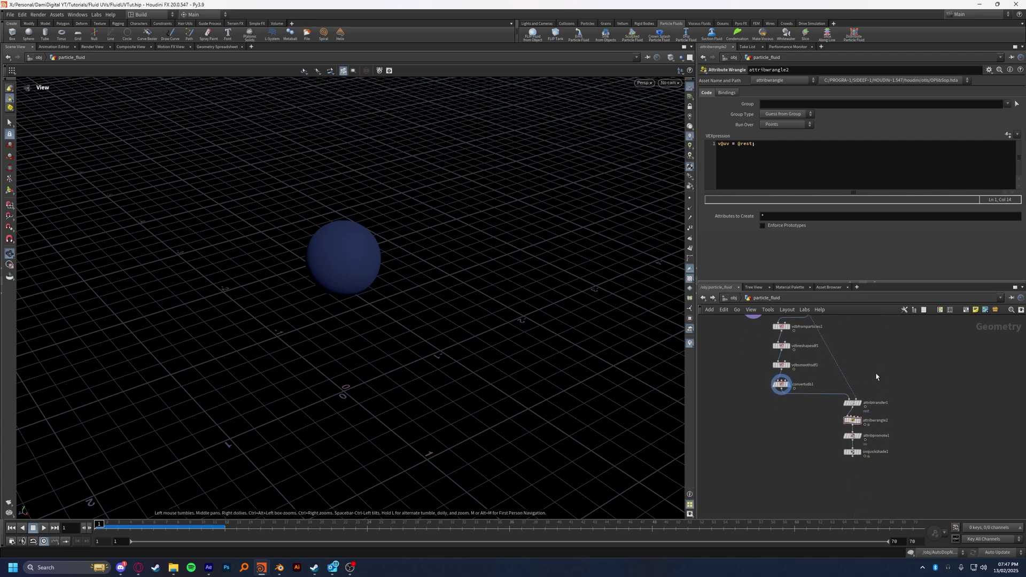
{"action": "scroll", "coordinate": [877, 376], "scroll_direction": "up", "scroll_amount": 5}
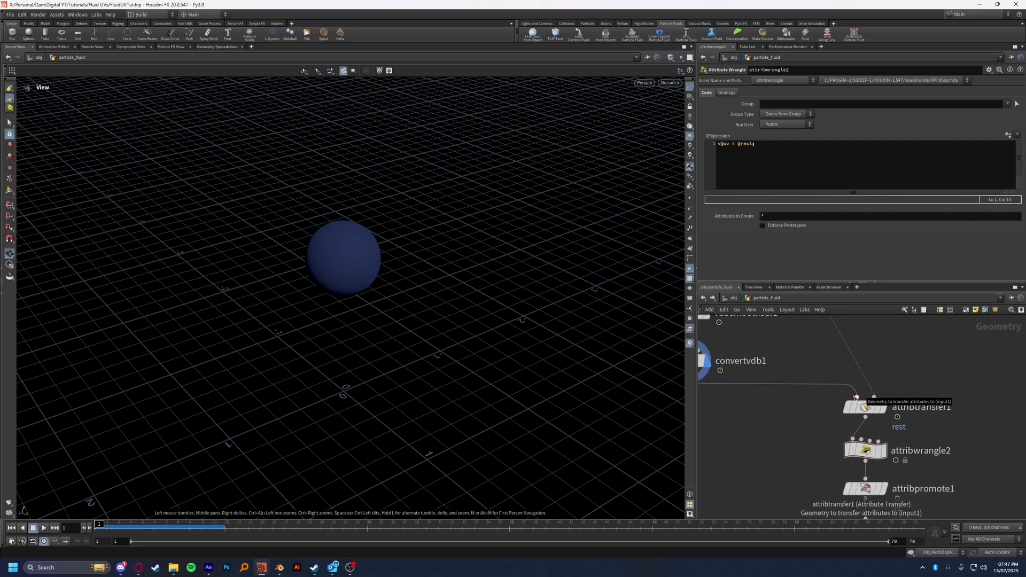
{"action": "scroll", "coordinate": [856, 397], "scroll_direction": "down", "scroll_amount": 2}
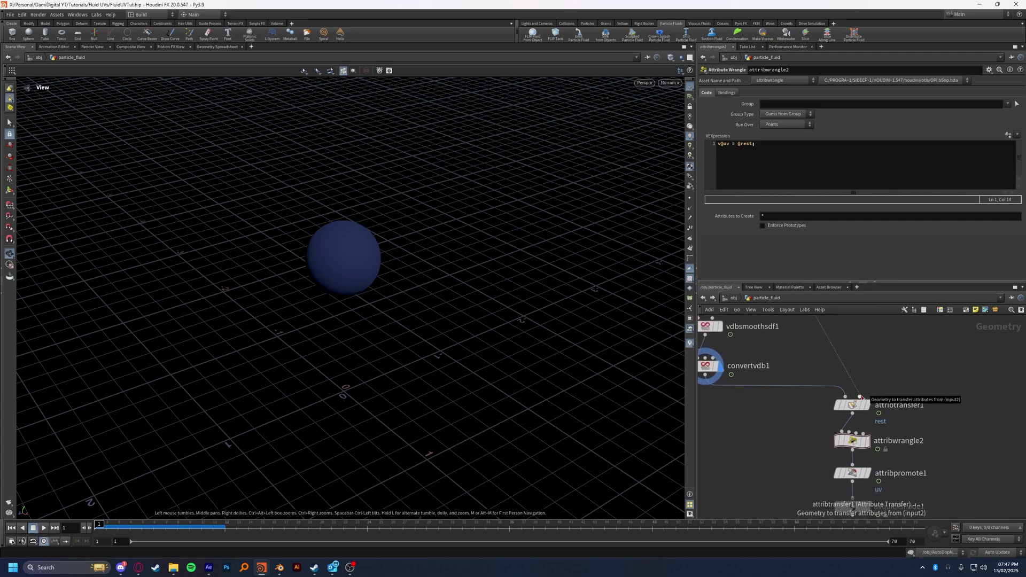
Step: Select surface_preview, attribtransfer1, convertvdb1 and attribwrangle2 in turn to trace how the rest attribute reaches the surface
{"action": "middle_click_drag", "start_coordinate": [876, 335], "coordinate": [887, 463]}
{"action": "scroll", "coordinate": [887, 462], "scroll_direction": "down", "scroll_amount": 3}
{"action": "left_click_drag", "start_coordinate": [866, 430], "coordinate": [805, 376]}
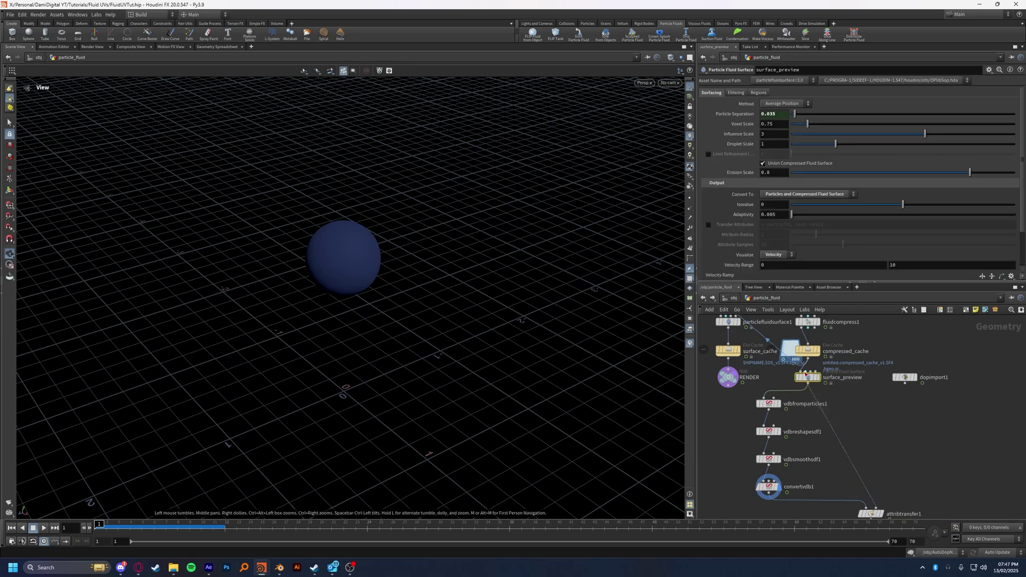
{"action": "scroll", "coordinate": [862, 440], "scroll_direction": "up", "scroll_amount": 2}
{"action": "middle_click_drag", "start_coordinate": [863, 441], "coordinate": [861, 357]}
{"action": "left_click", "coordinate": [871, 439]}
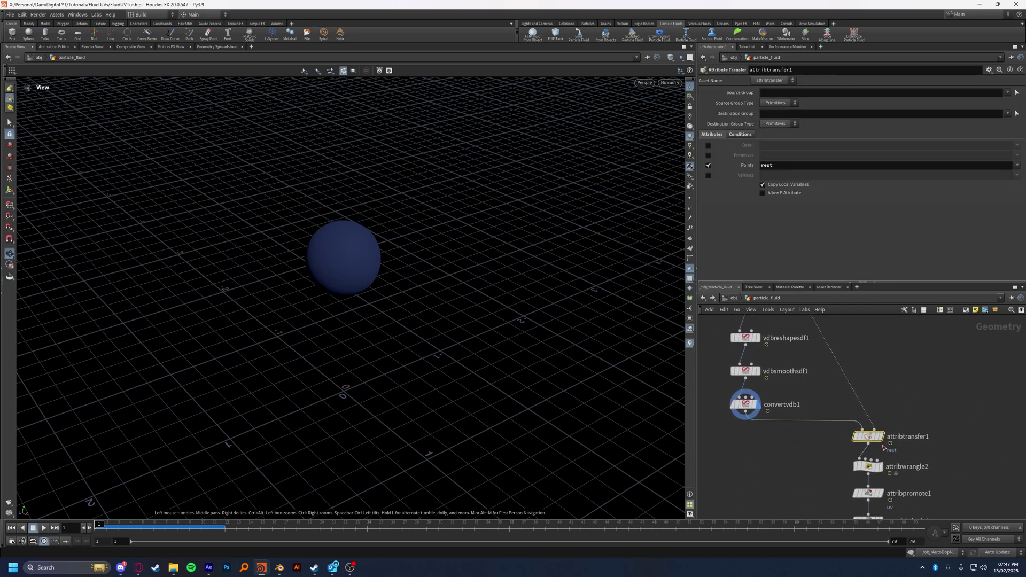
{"action": "left_click_drag", "start_coordinate": [811, 454], "coordinate": [730, 398]}
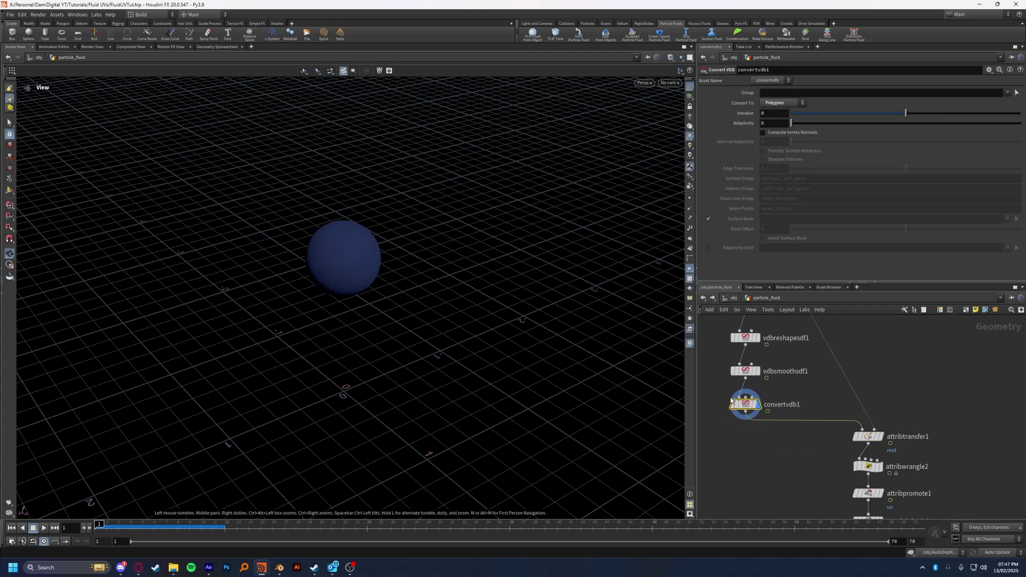
{"action": "left_click_drag", "start_coordinate": [819, 425], "coordinate": [906, 443]}
{"action": "left_click_drag", "start_coordinate": [817, 452], "coordinate": [903, 473]}
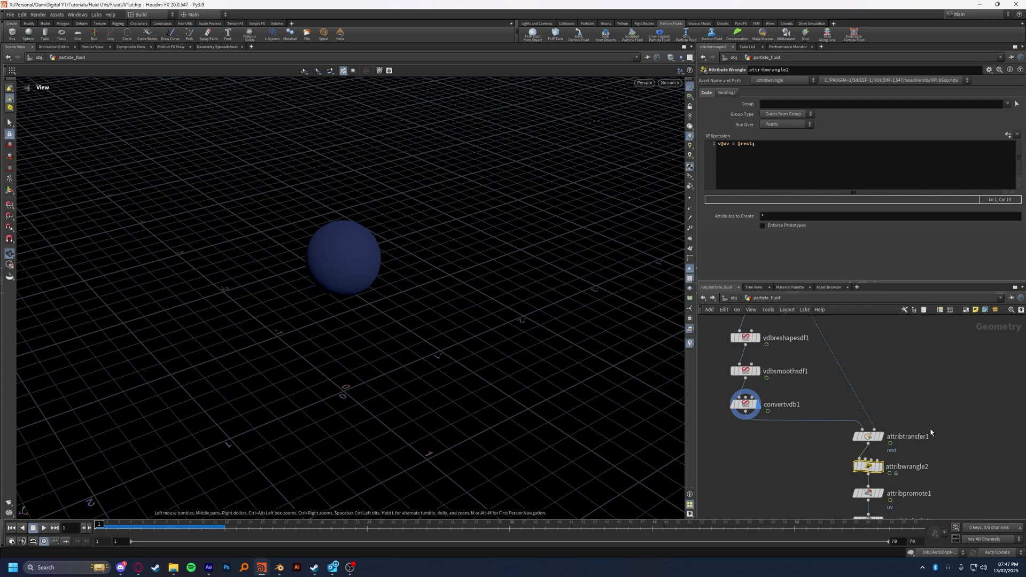
Step: Display attribpromote1, examine its Original Name and class settings, and check the node info of surface_preview for comparison
{"action": "middle_click_drag", "start_coordinate": [930, 432], "coordinate": [900, 366]}
{"action": "left_click", "coordinate": [838, 427]}
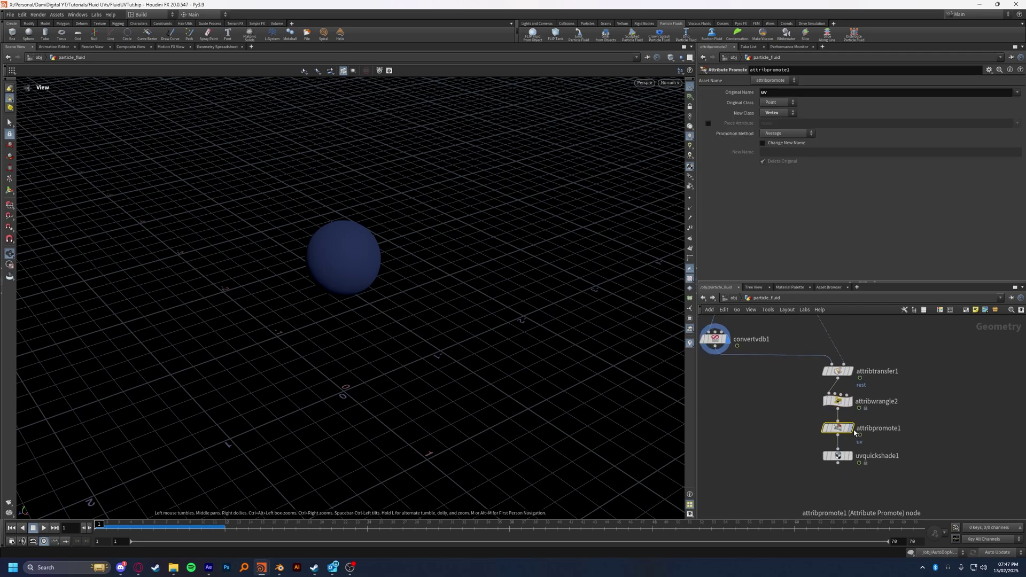
{"action": "left_click", "coordinate": [851, 427]}
{"action": "left_click", "coordinate": [785, 92]}
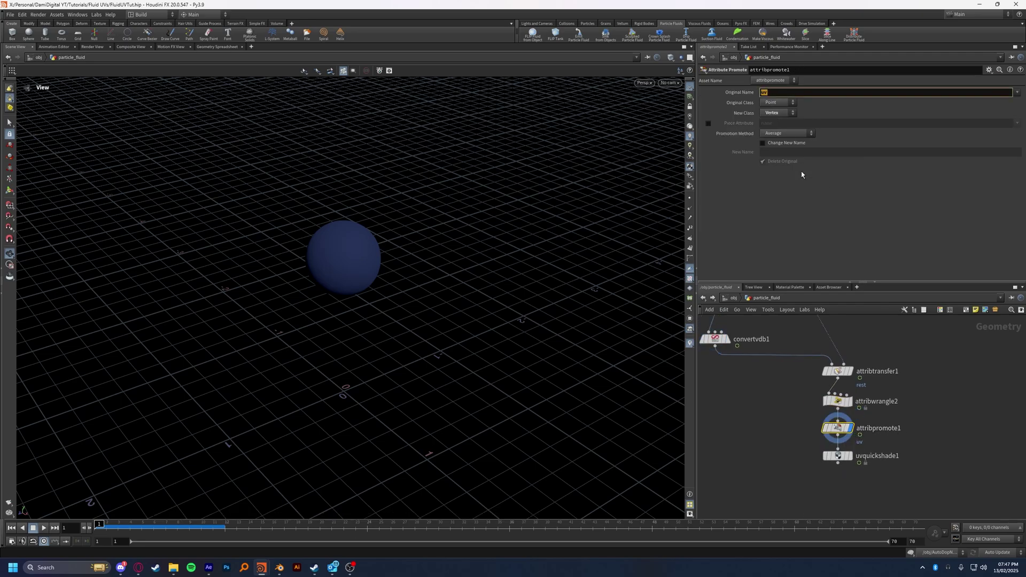
{"action": "left_click", "coordinate": [805, 229]}
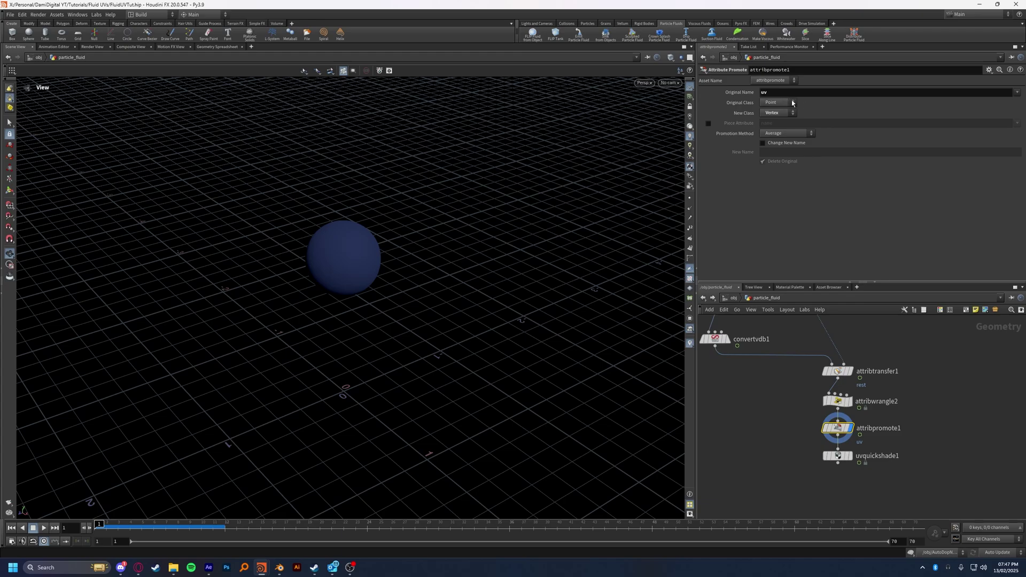
{"action": "middle_click_drag", "start_coordinate": [860, 320], "coordinate": [908, 442]}
{"action": "middle_click", "coordinate": [813, 367]}
{"action": "middle_click_drag", "start_coordinate": [920, 498], "coordinate": [897, 393]}
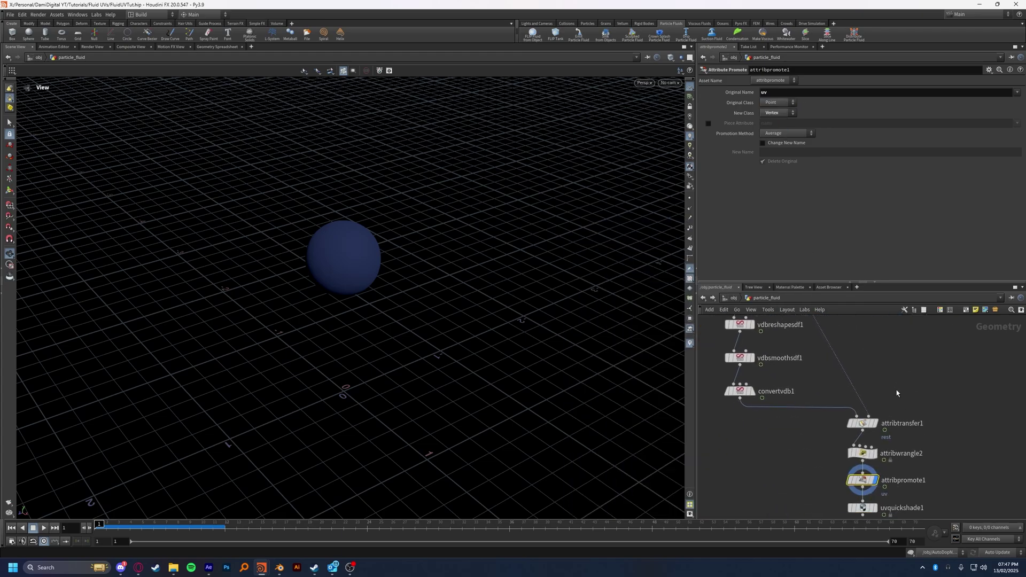
Step: Try Primitive as the New Class of attribpromote1, restore Vertex, and check the node info
{"action": "left_click", "coordinate": [777, 112]}
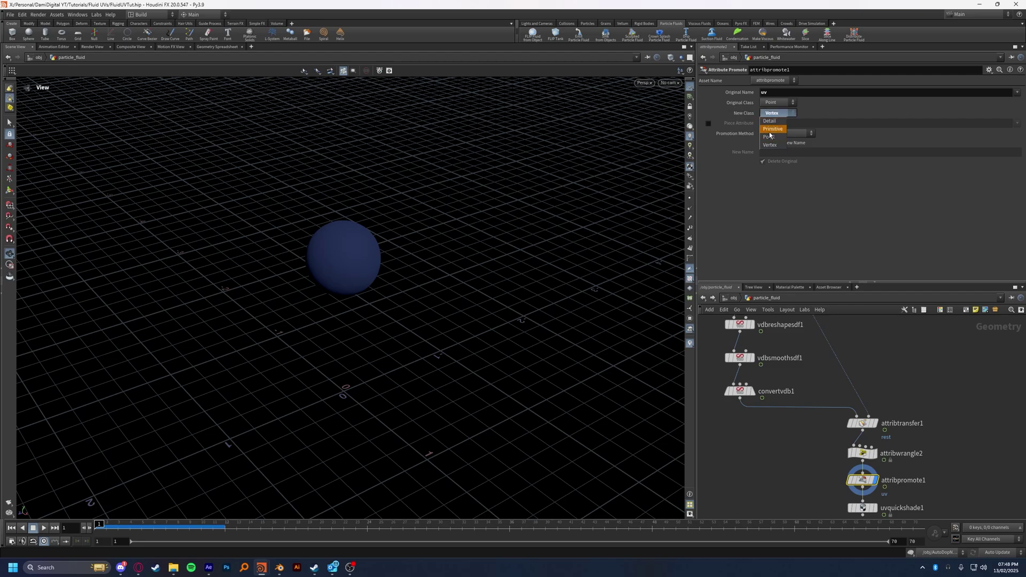
{"action": "left_click", "coordinate": [772, 130]}
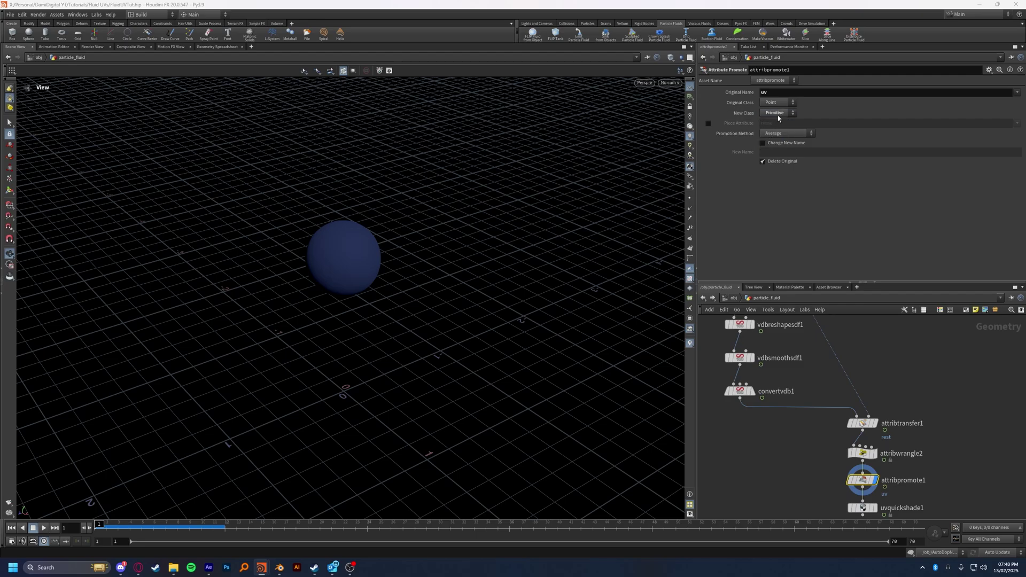
{"action": "left_click", "coordinate": [778, 114]}
{"action": "left_click", "coordinate": [775, 145]}
{"action": "middle_click_drag", "start_coordinate": [875, 481], "coordinate": [872, 400]}
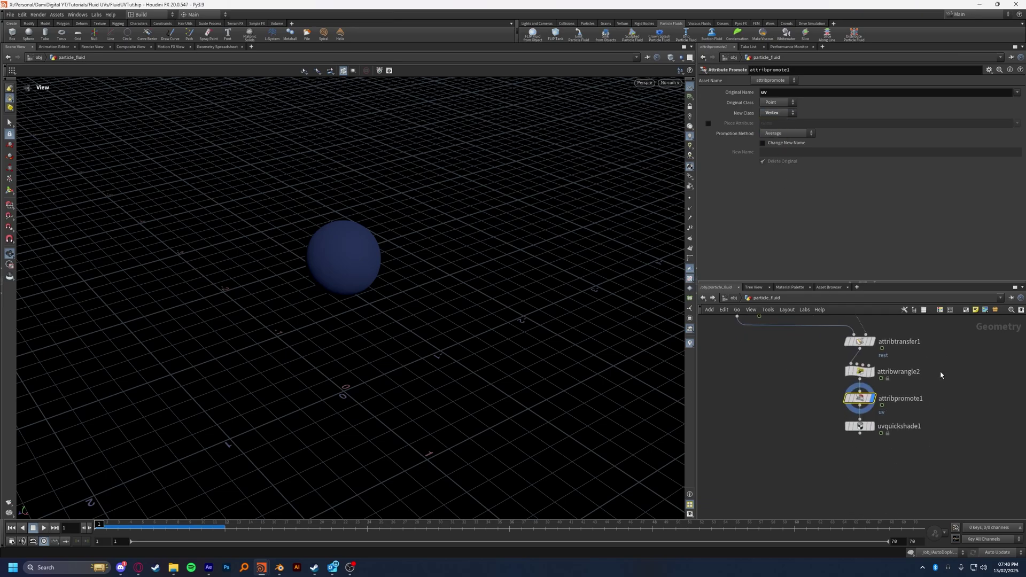
{"action": "middle_click", "coordinate": [861, 401]}
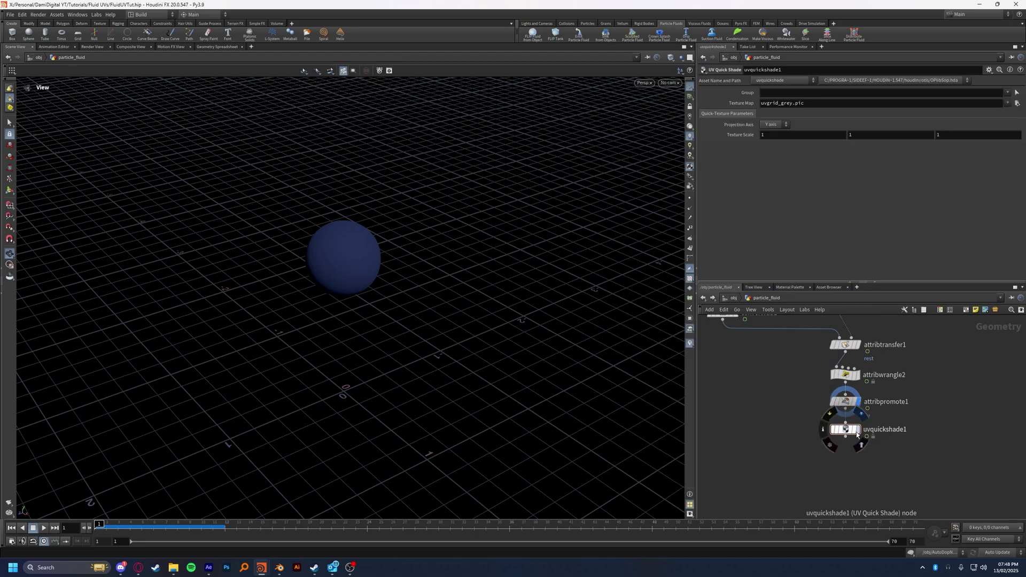
Step: Display and select uvquickshade1, and scrub the timeline to frame 42 to view the grid texture on the fluid
{"action": "left_click", "coordinate": [859, 431]}
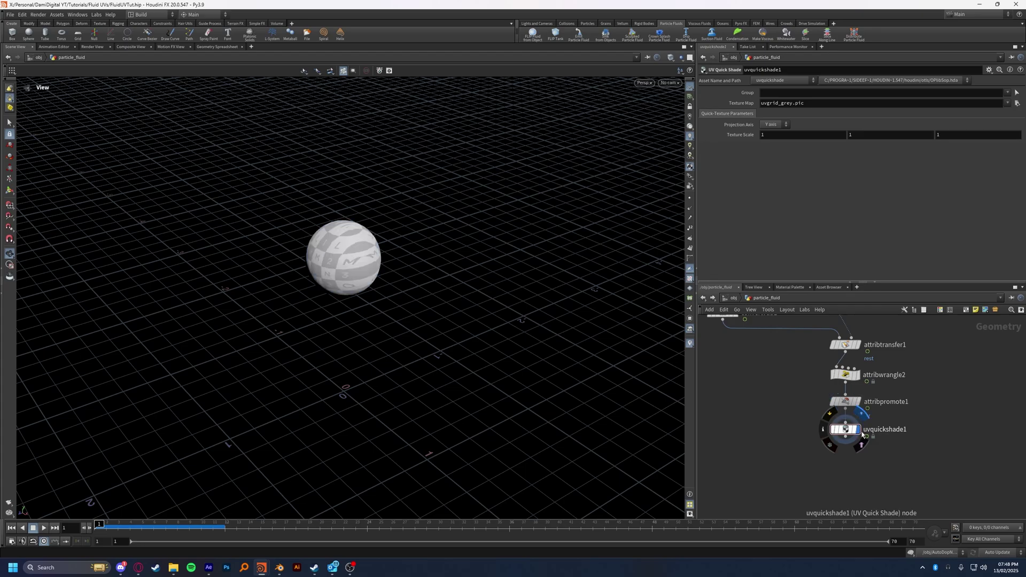
{"action": "left_click", "coordinate": [165, 524]}
{"action": "left_click_drag", "start_coordinate": [165, 524], "coordinate": [356, 524]}
{"action": "left_click_drag", "start_coordinate": [459, 525], "coordinate": [581, 525]}
{"action": "left_click_drag", "start_coordinate": [473, 350], "coordinate": [479, 370]}
{"action": "left_click", "coordinate": [845, 430]}
{"action": "middle_click_drag", "start_coordinate": [970, 418], "coordinate": [983, 443]}
{"action": "mouse_move", "coordinate": [874, 456]}
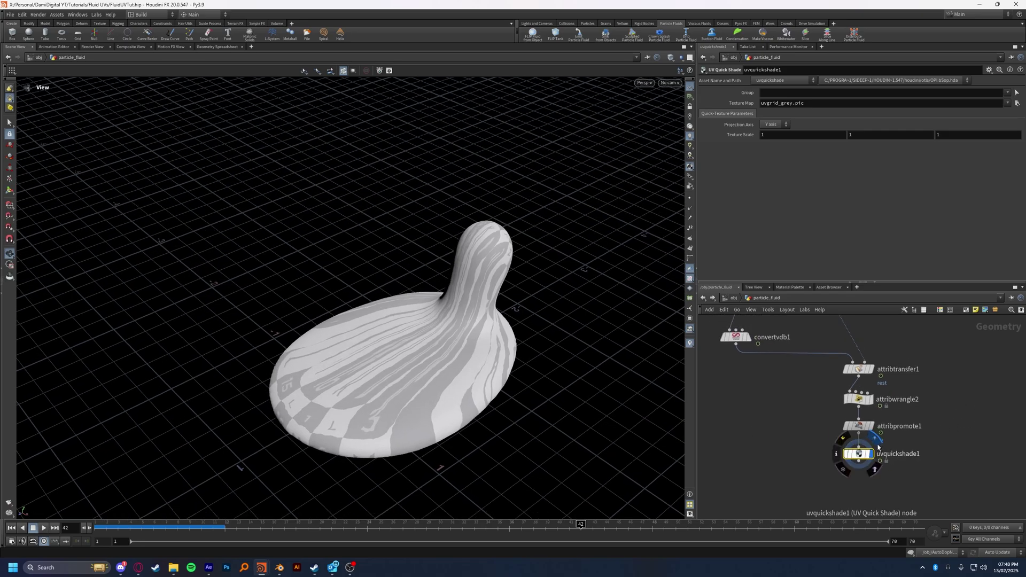
Step: Reset the Max Sample Count in the conditions of attribtransfer1 to its default of 1
{"action": "middle_click_drag", "start_coordinate": [924, 375], "coordinate": [931, 428]}
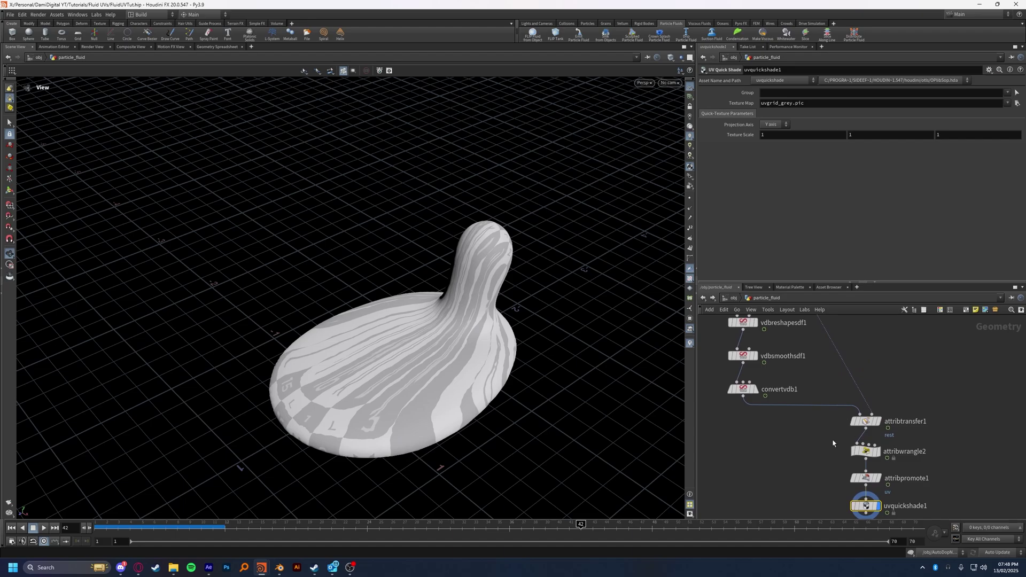
{"action": "middle_click_drag", "start_coordinate": [833, 441], "coordinate": [808, 427]}
{"action": "left_click_drag", "start_coordinate": [796, 409], "coordinate": [945, 403]}
{"action": "middle_click_drag", "start_coordinate": [945, 403], "coordinate": [960, 378]}
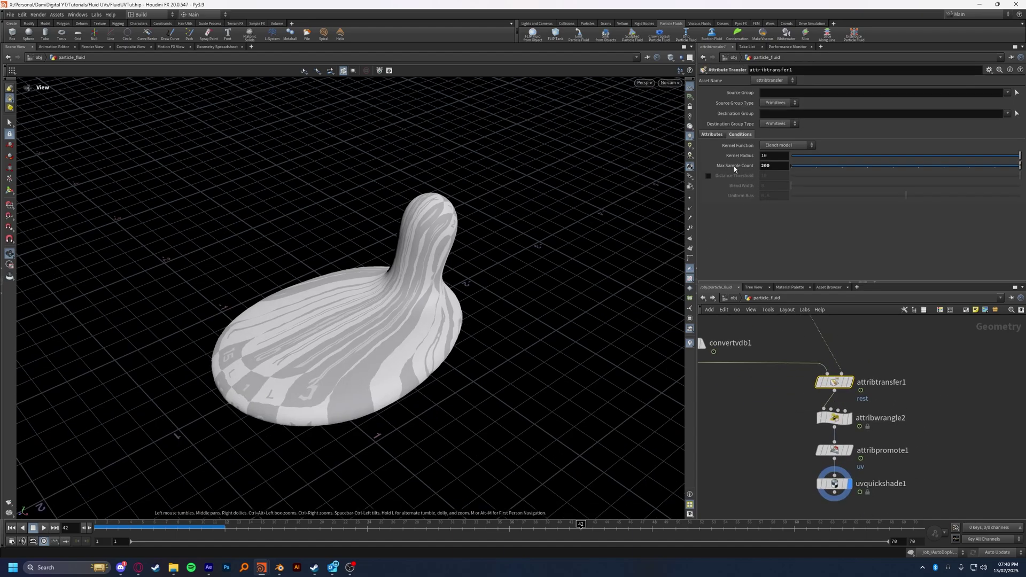
{"action": "middle_click", "coordinate": [733, 167], "text": "ctrl"}
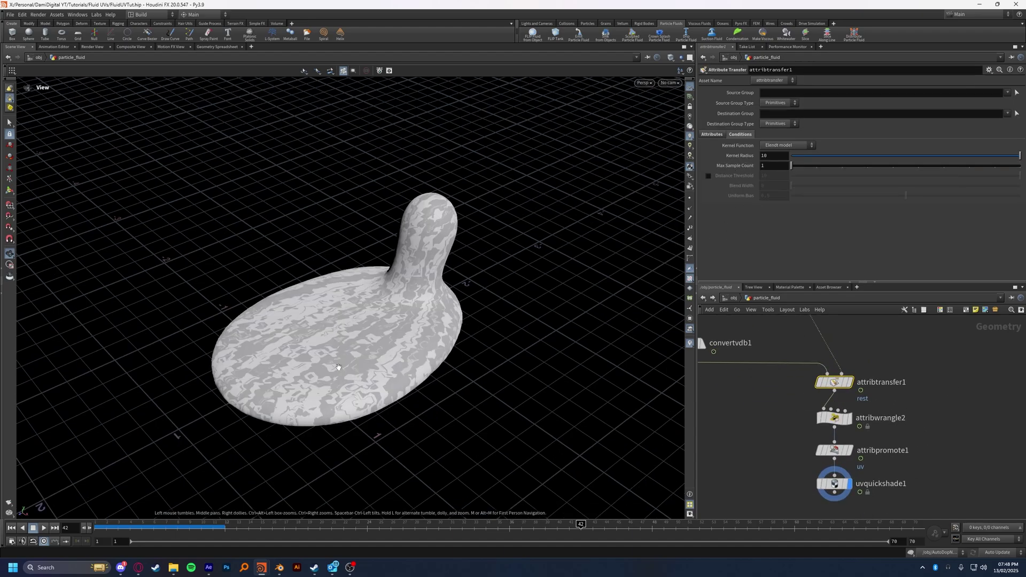
Step: Scrub the timeline to frame 39 and set the Max Sample Count of attribtransfer1 to 10, examining the texture on the fluid
{"action": "left_click_drag", "start_coordinate": [347, 371], "coordinate": [369, 400]}
{"action": "left_click_drag", "start_coordinate": [128, 527], "coordinate": [545, 517]}
{"action": "left_click_drag", "start_coordinate": [350, 347], "coordinate": [361, 301]}
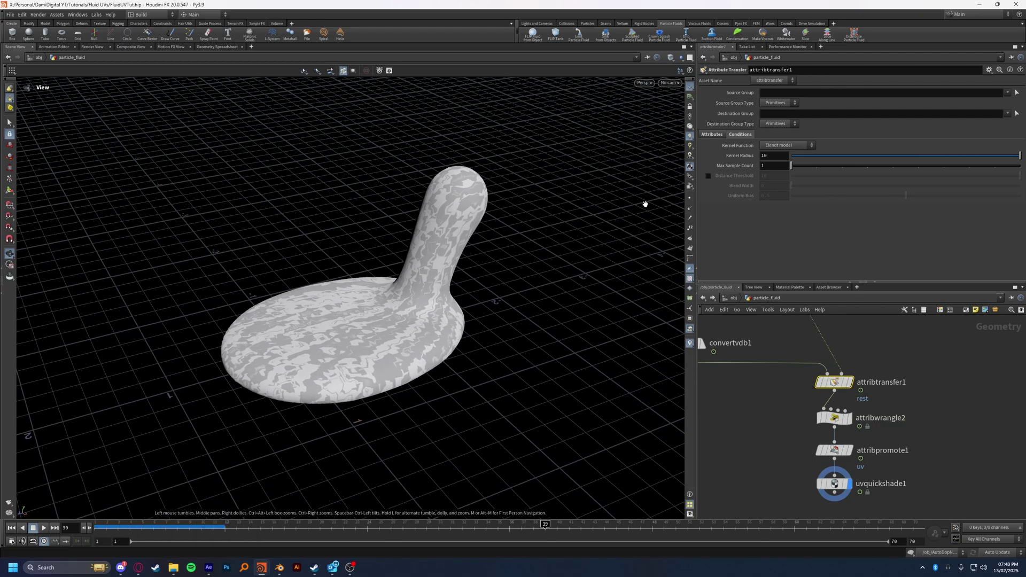
{"action": "left_click", "coordinate": [775, 166]}
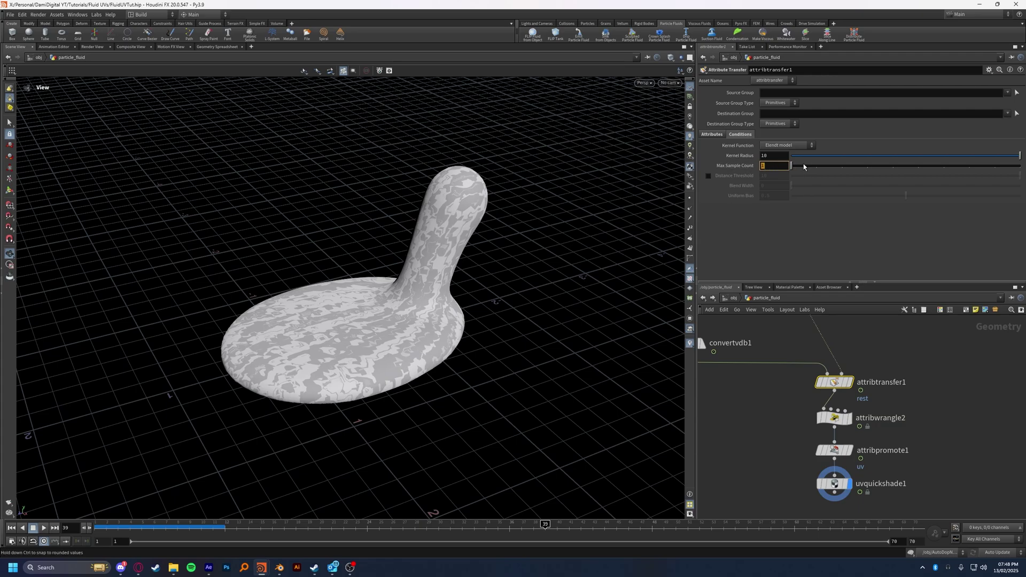
{"action": "type", "text": "10"}
{"action": "key", "text": "Return"}
{"action": "left_click_drag", "start_coordinate": [321, 347], "coordinate": [342, 352]}
{"action": "scroll", "coordinate": [341, 352], "scroll_direction": "up", "scroll_amount": 7}
{"action": "scroll", "coordinate": [422, 361], "scroll_direction": "down", "scroll_amount": 3}
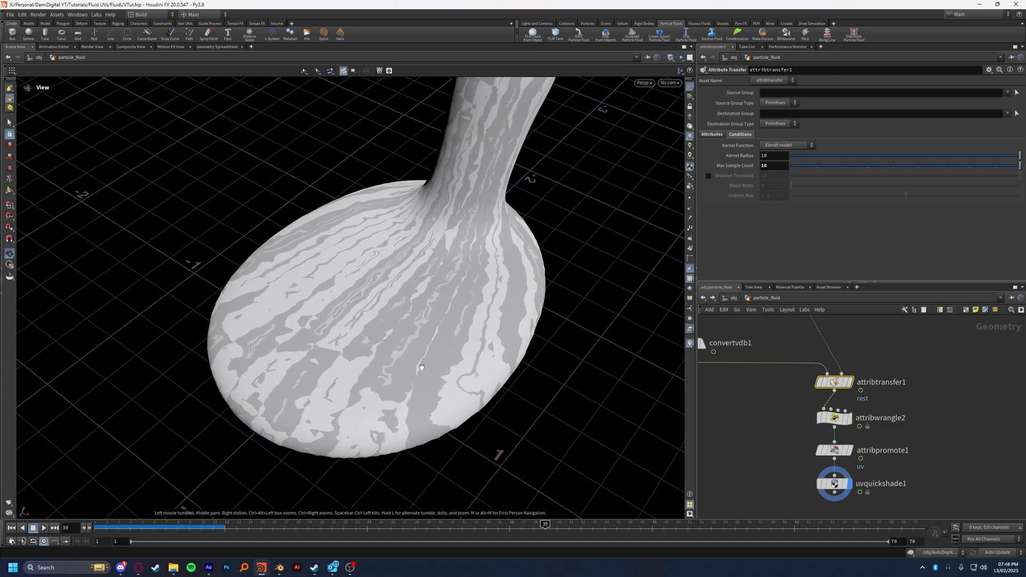
Step: Set the Max Sample Count of attribtransfer1 to 100 and scrub to frame 53 to inspect the grid texture up close
{"action": "left_click", "coordinate": [782, 165]}
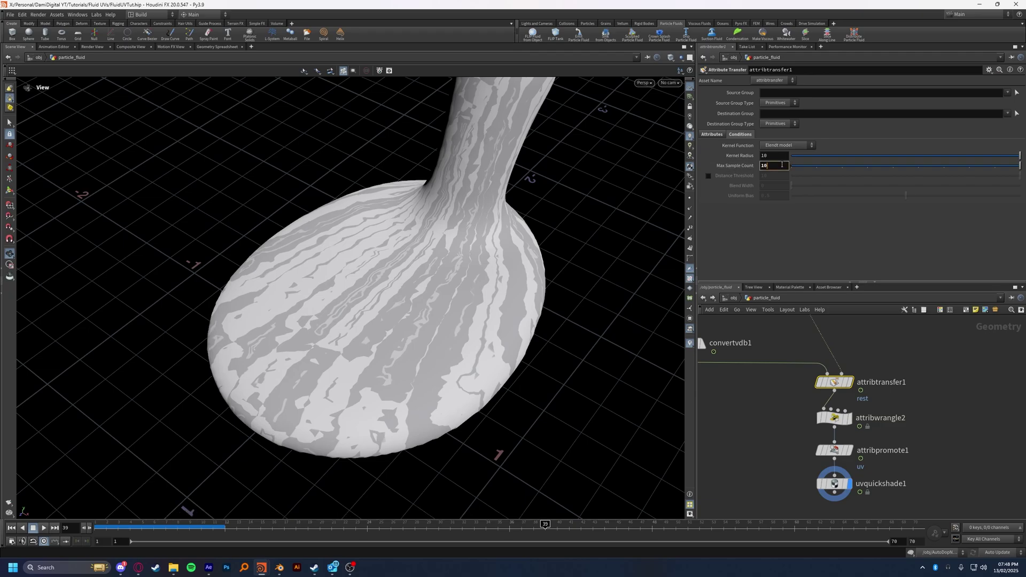
{"action": "type", "text": "0"}
{"action": "key", "text": "Return"}
{"action": "left_click_drag", "start_coordinate": [174, 527], "coordinate": [711, 530]}
{"action": "scroll", "coordinate": [355, 428], "scroll_direction": "up", "scroll_amount": 8}
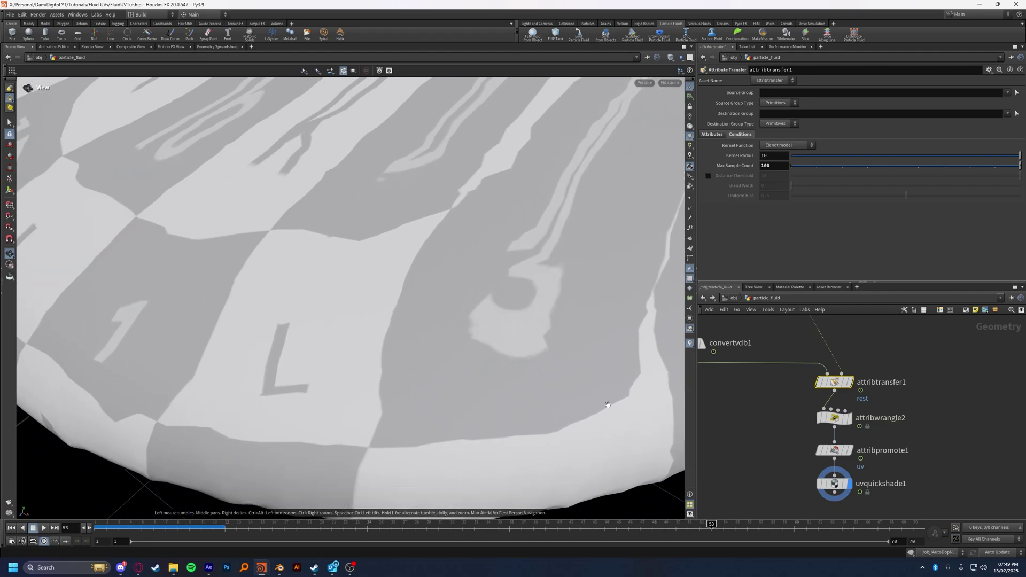
Step: Set the Max Sample Count of attribtransfer1 to 200 and scrub the timeline to frame 31 to view the whole fluid
{"action": "scroll", "coordinate": [610, 348], "scroll_direction": "down", "scroll_amount": 8}
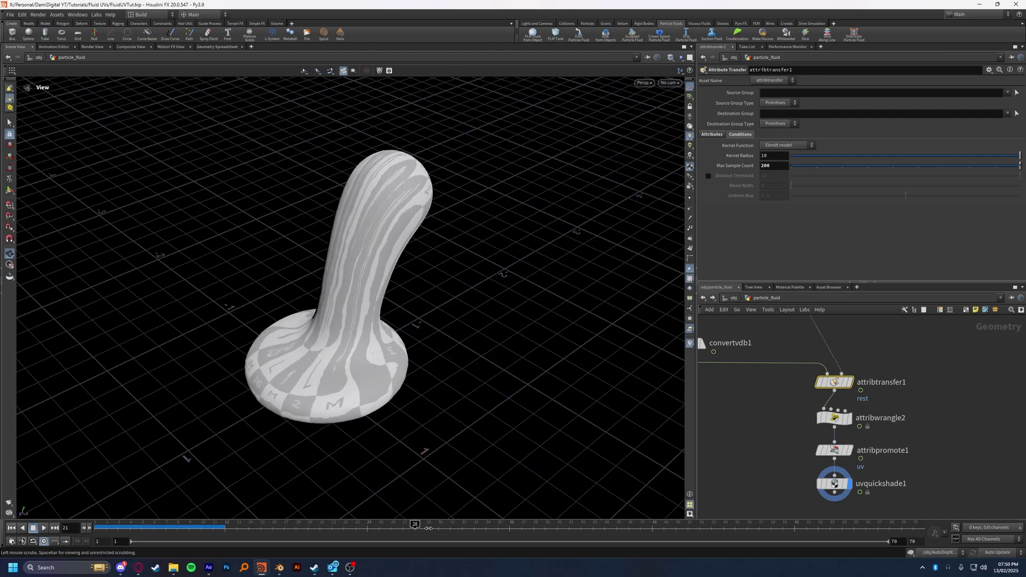
{"action": "left_click_drag", "start_coordinate": [332, 527], "coordinate": [442, 485]}
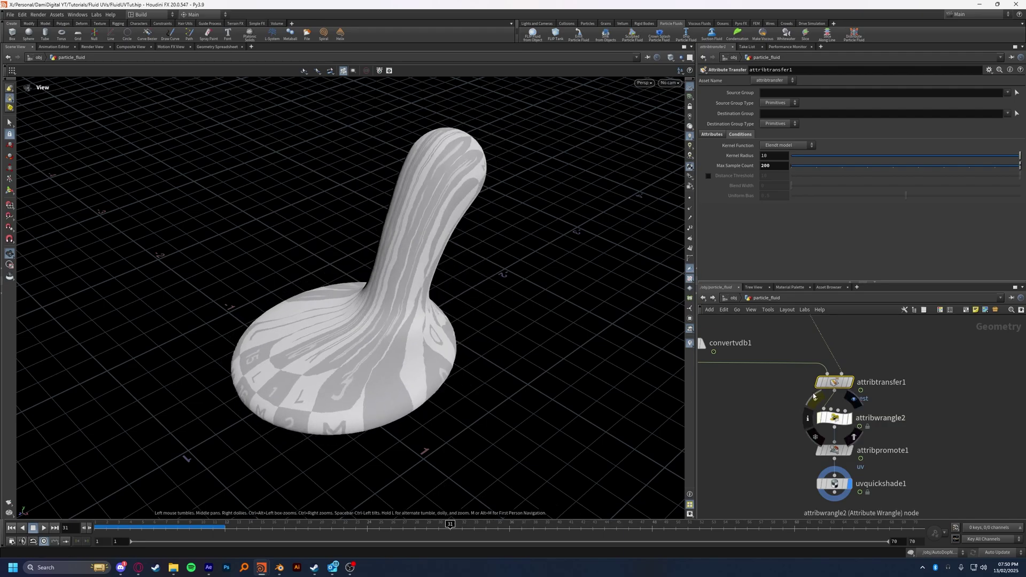
{"action": "double_click", "coordinate": [782, 167]}
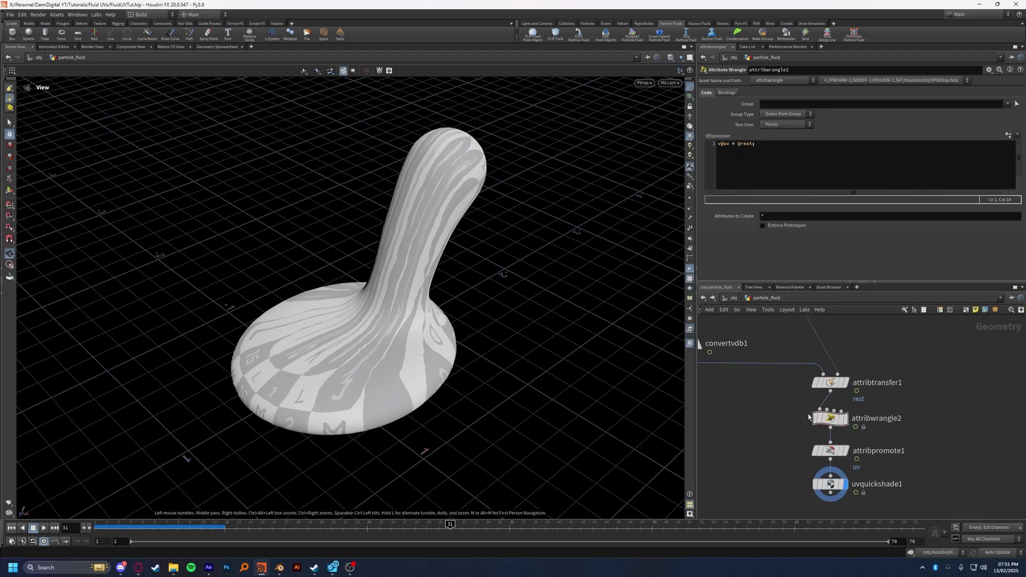
Step: Bypass attribwrangle2, scrub back and forth to frame 31 to compare the projected grid texture, and re-enable the node
{"action": "mouse_move", "coordinate": [830, 422]}
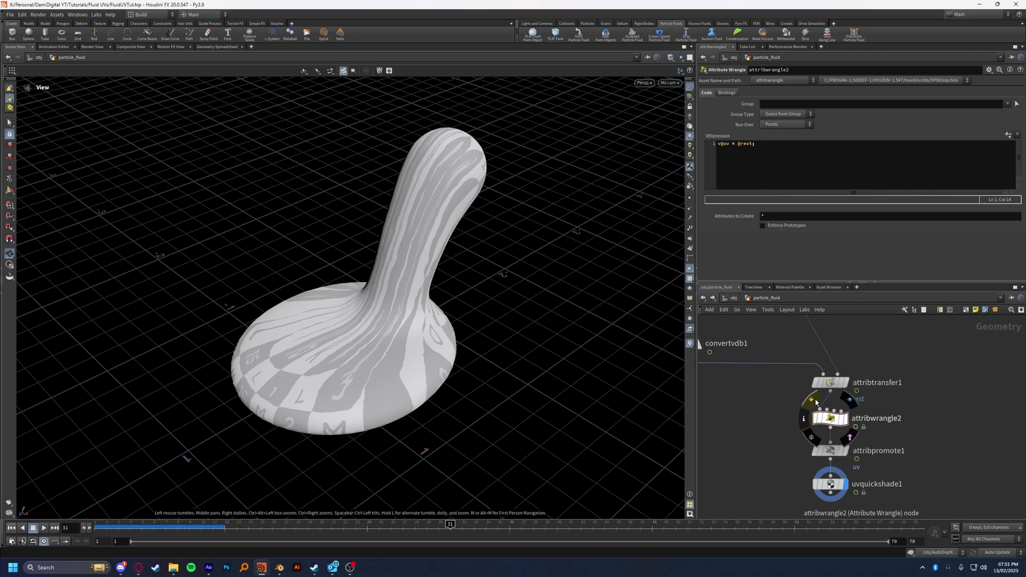
{"action": "left_click", "coordinate": [813, 400]}
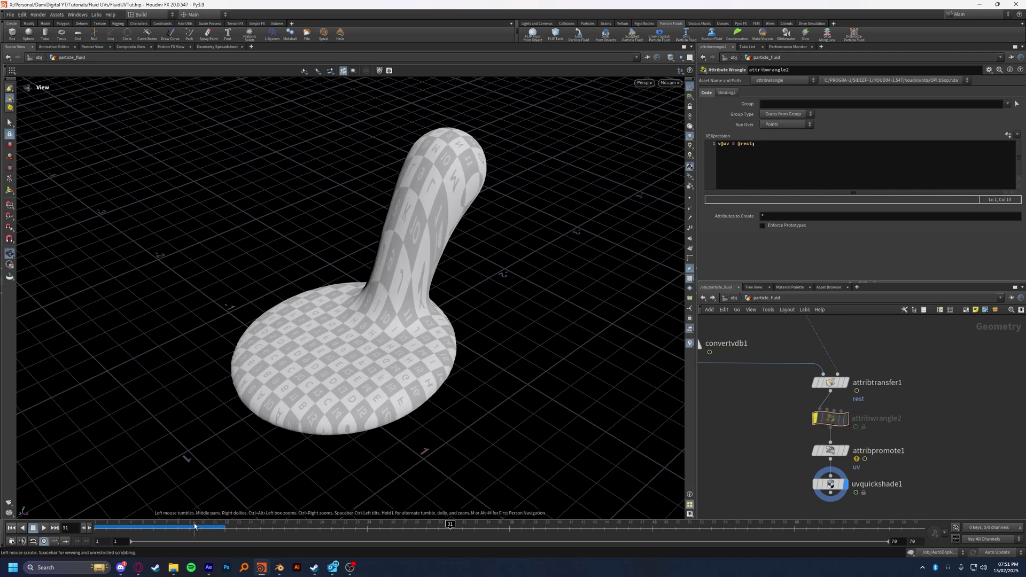
{"action": "left_click_drag", "start_coordinate": [194, 526], "coordinate": [138, 527]}
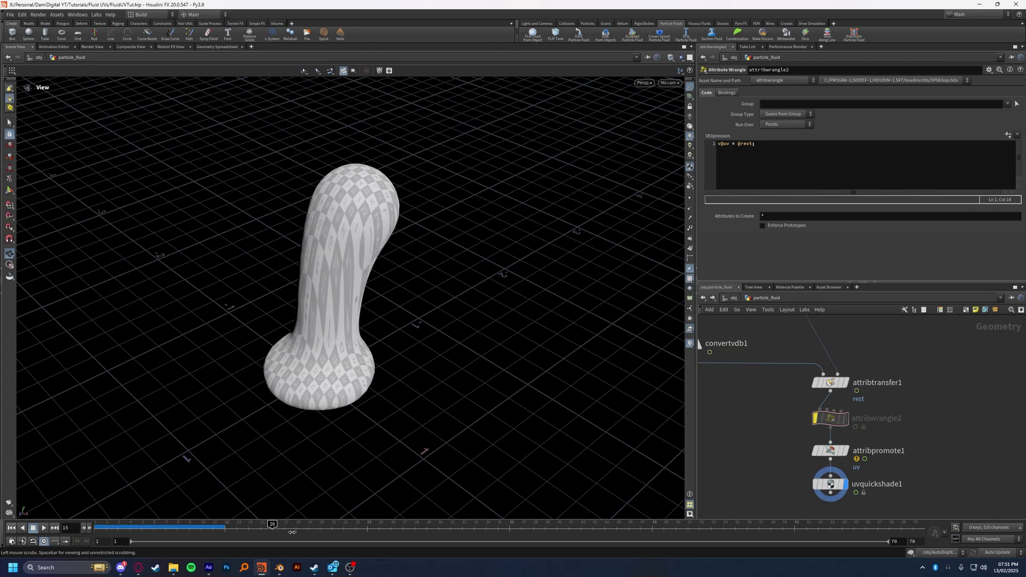
{"action": "left_click_drag", "start_coordinate": [296, 532], "coordinate": [450, 532]}
{"action": "mouse_move", "coordinate": [832, 454]}
{"action": "left_click", "coordinate": [816, 418]}
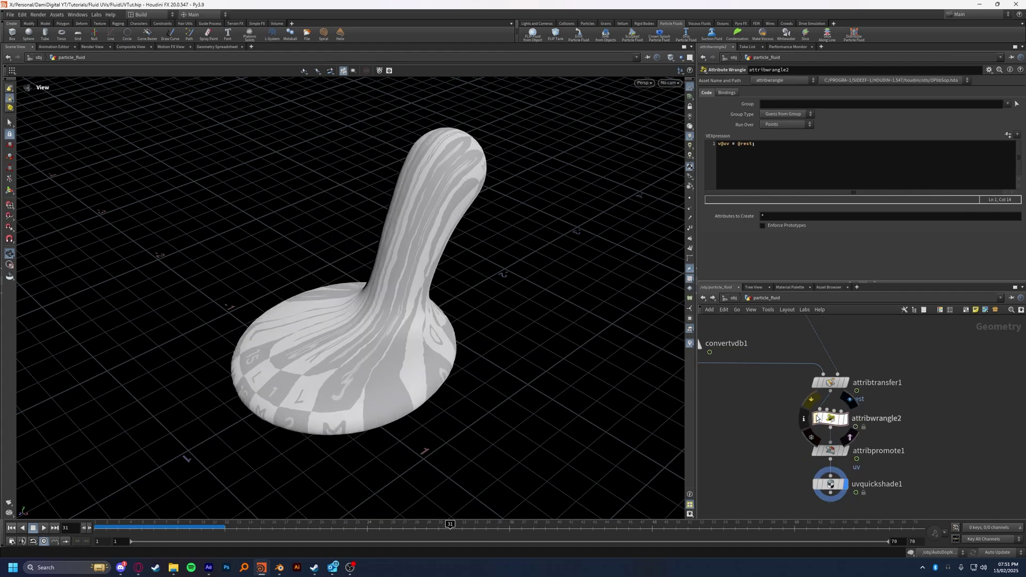
Step: Play the simulation from its first frames to check how the grid texture moves with the fluid
{"action": "left_click", "coordinate": [103, 526]}
{"action": "left_click_drag", "start_coordinate": [103, 526], "coordinate": [98, 525]}
{"action": "left_click", "coordinate": [44, 528]}
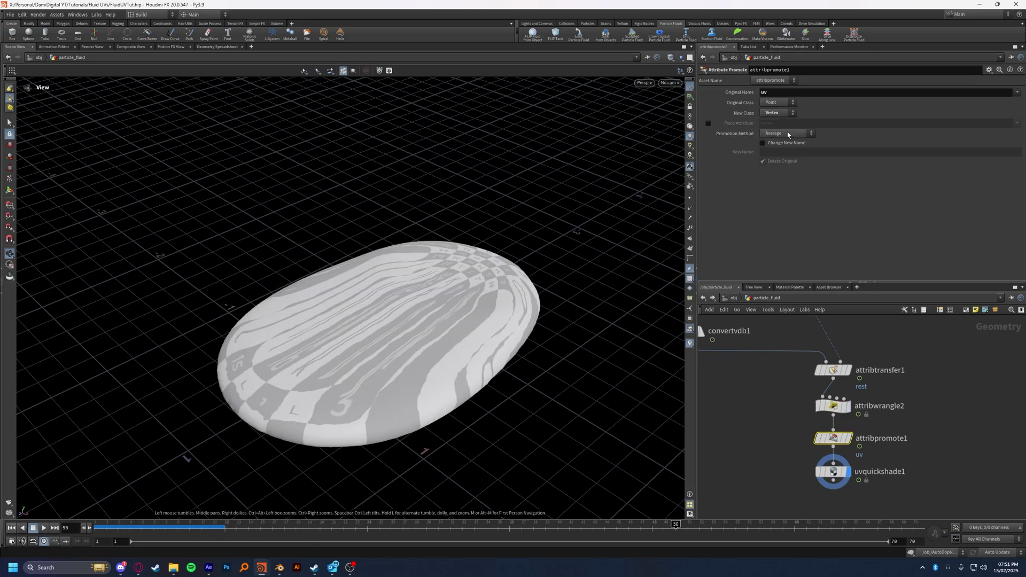
Step: Try Primitive as the New Class of attribpromote1, compare the texture at frame 42, and restore Vertex
{"action": "left_click", "coordinate": [785, 114]}
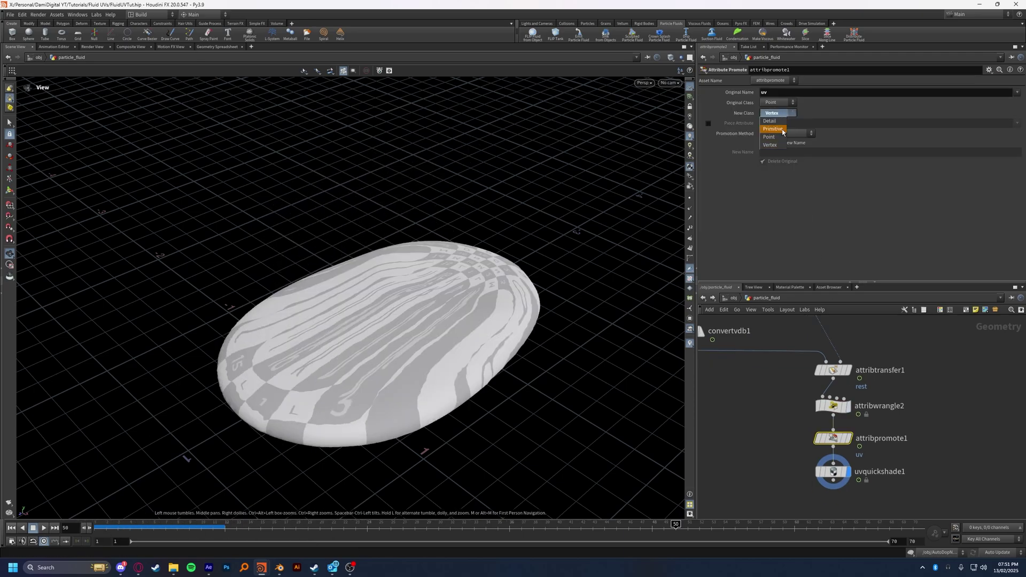
{"action": "left_click", "coordinate": [773, 130]}
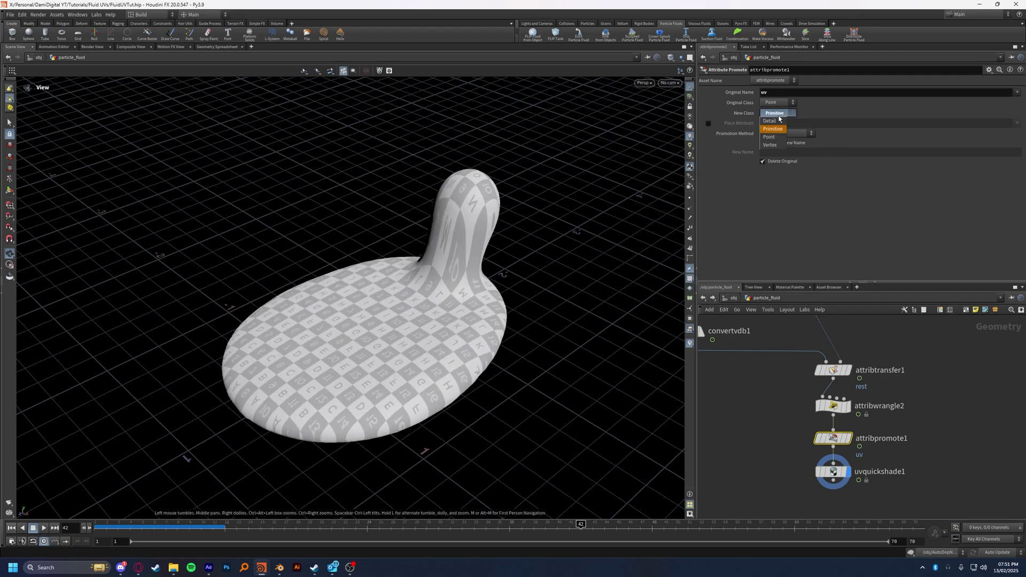
{"action": "left_click", "coordinate": [770, 146]}
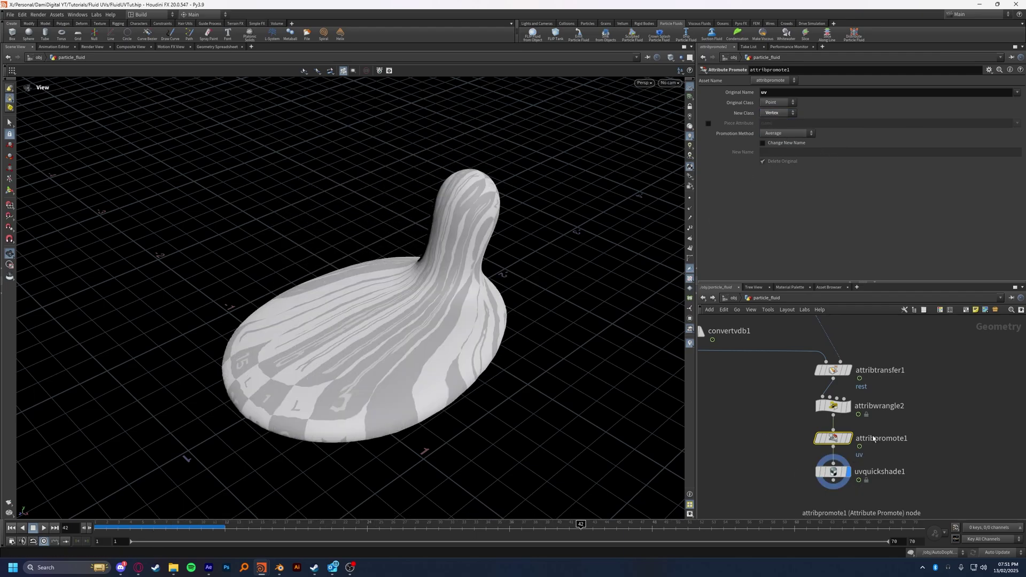
Step: Add a ROP Alembic Output node wired to the output of uvquickshade1
{"action": "left_click", "coordinate": [833, 471]}
{"action": "scroll", "coordinate": [786, 481], "scroll_direction": "down", "scroll_amount": 3}
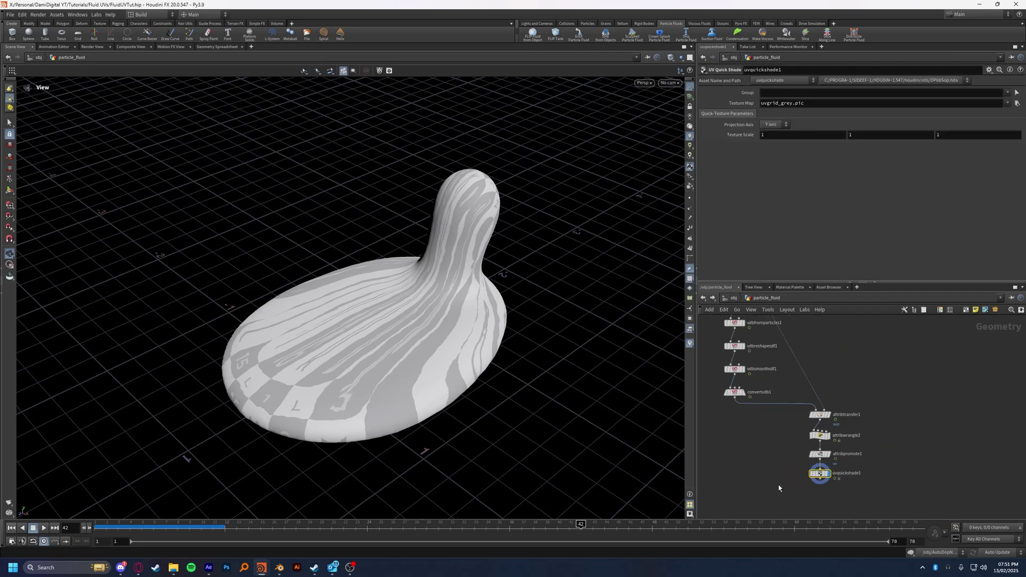
{"action": "scroll", "coordinate": [779, 488], "scroll_direction": "up", "scroll_amount": 3}
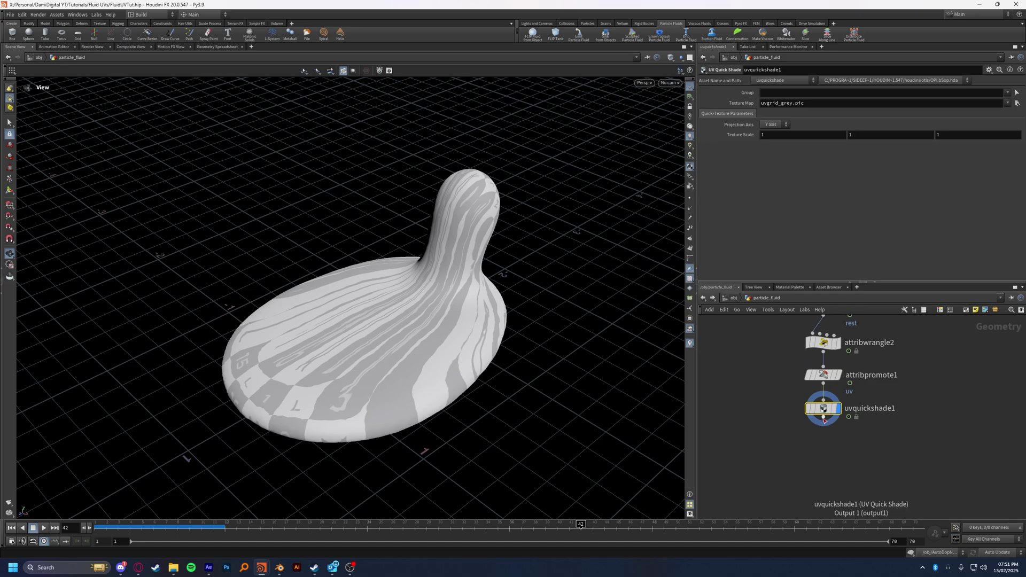
{"action": "left_click", "coordinate": [824, 420]}
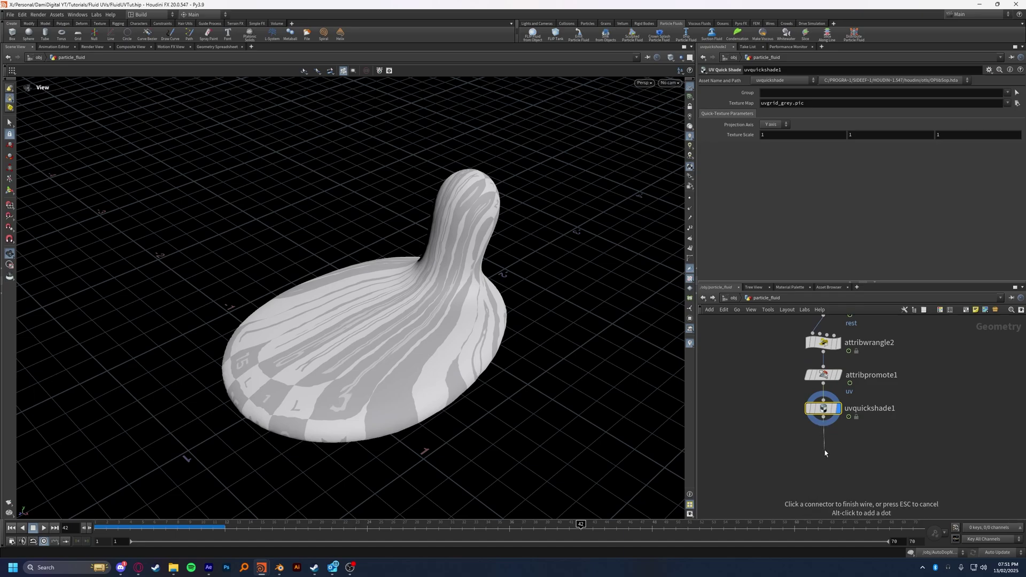
{"action": "key", "text": "Tab"}
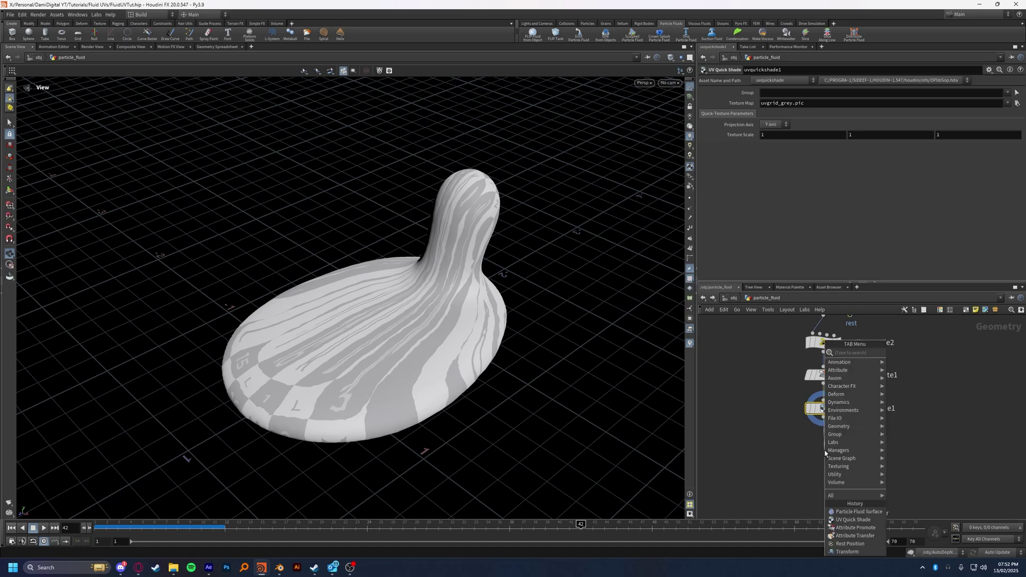
{"action": "type", "text": "rop al"}
{"action": "key", "text": "Return"}
{"action": "key", "text": "Return"}
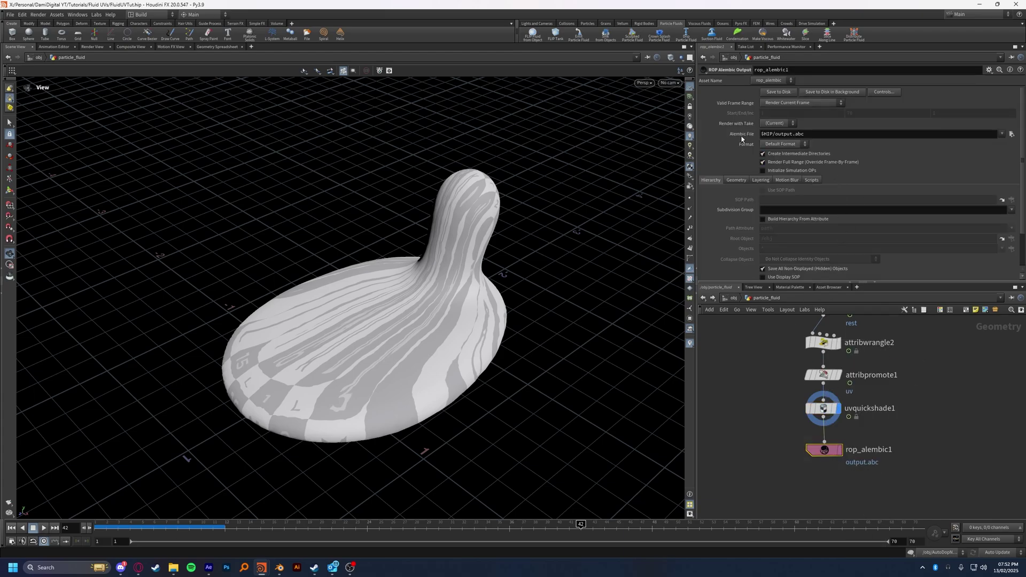
Step: Set rop_alembic1 to Render Frame Range with tutorialalem.abc in the Fluid UVs folder as the Alembic file, and review its remaining settings
{"action": "left_click", "coordinate": [797, 122]}
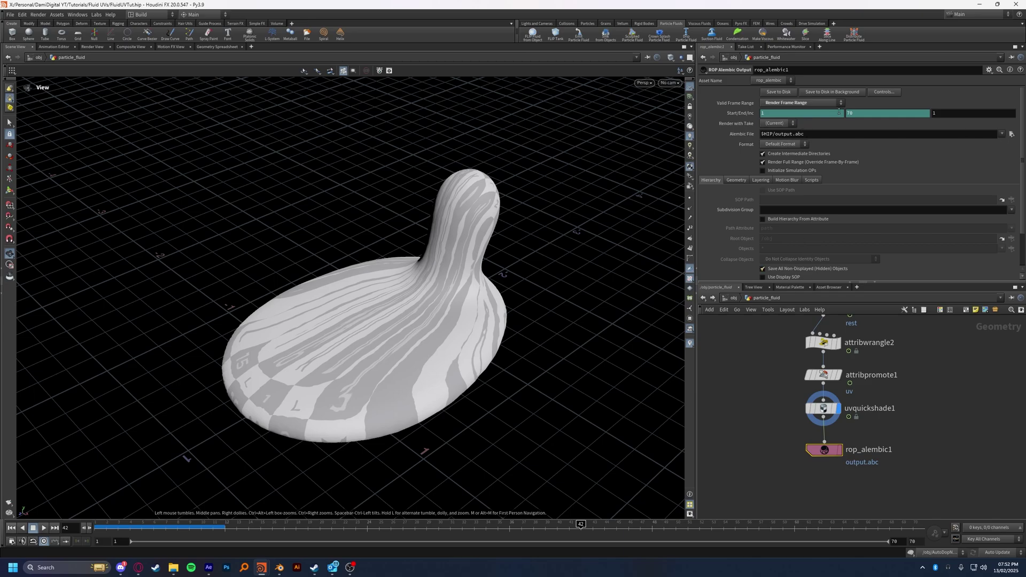
{"action": "left_click", "coordinate": [1010, 134]}
{"action": "left_click_drag", "start_coordinate": [874, 45], "coordinate": [346, 145]}
{"action": "left_click", "coordinate": [241, 232]}
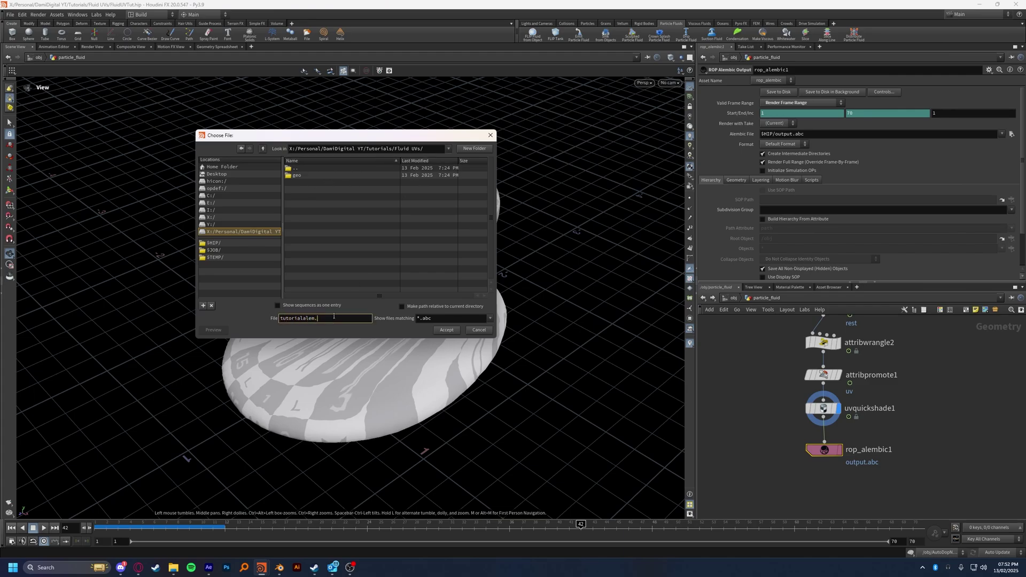
{"action": "left_click", "coordinate": [447, 329]}
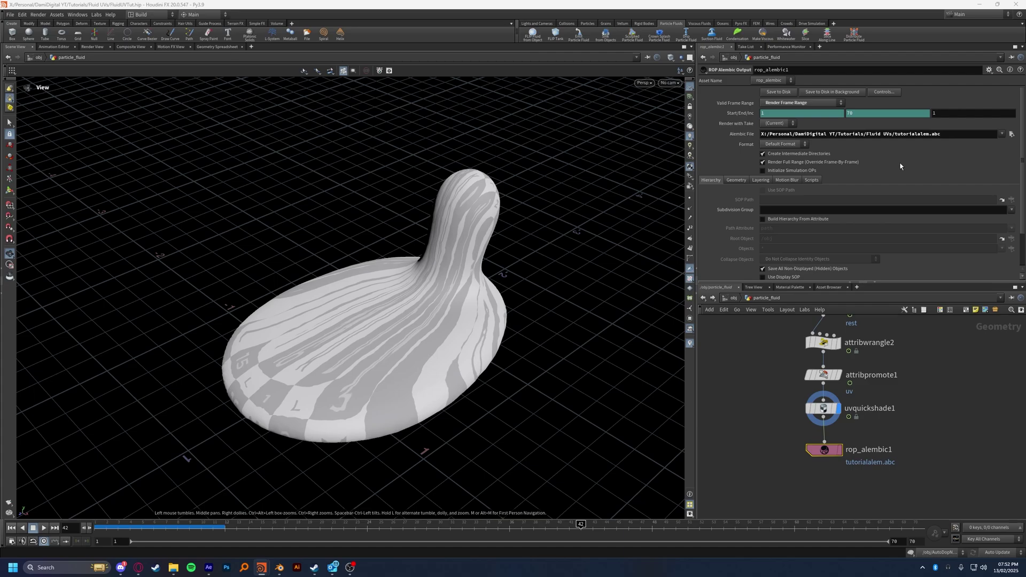
{"action": "scroll", "coordinate": [855, 223], "scroll_direction": "down", "scroll_amount": 2}
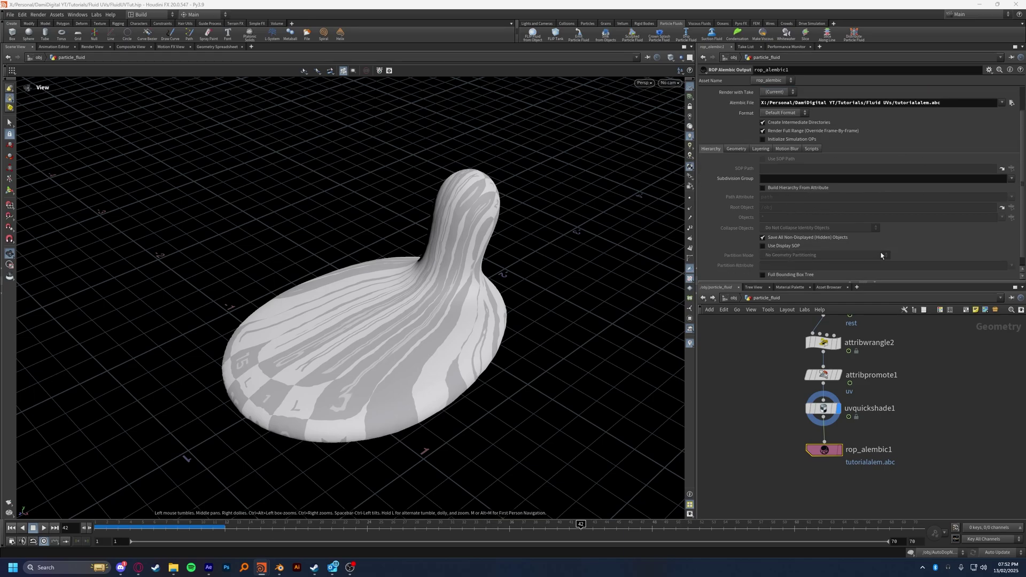
{"action": "scroll", "coordinate": [813, 125], "scroll_direction": "up", "scroll_amount": 2}
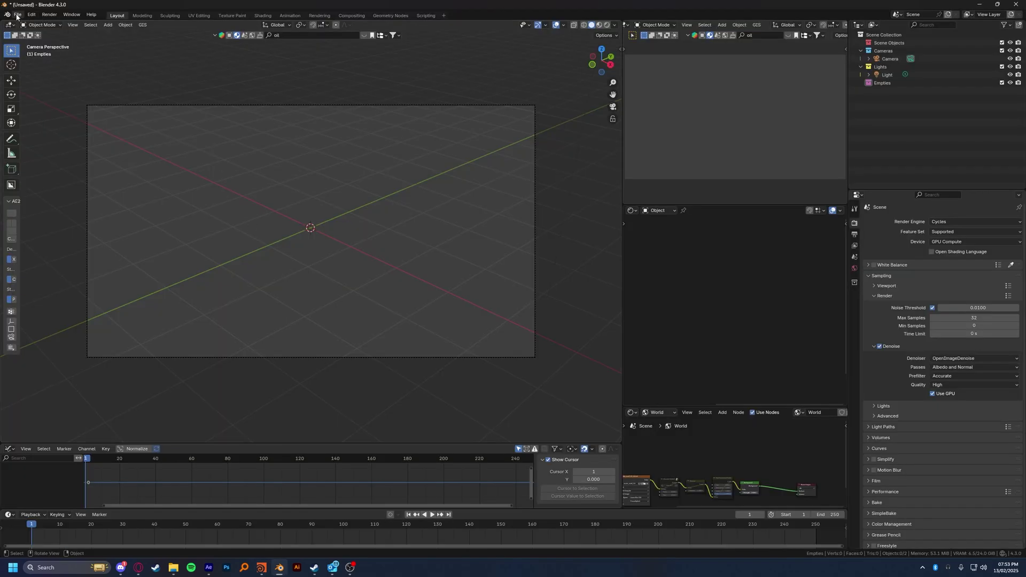
Step: In Blender, import the Alembic file tutorialalem.abc from X:\Personal\DamiDigital YT\Tutorials\Fluid UVs
{"action": "left_click", "coordinate": [18, 15]}
{"action": "mouse_move", "coordinate": [53, 131]}
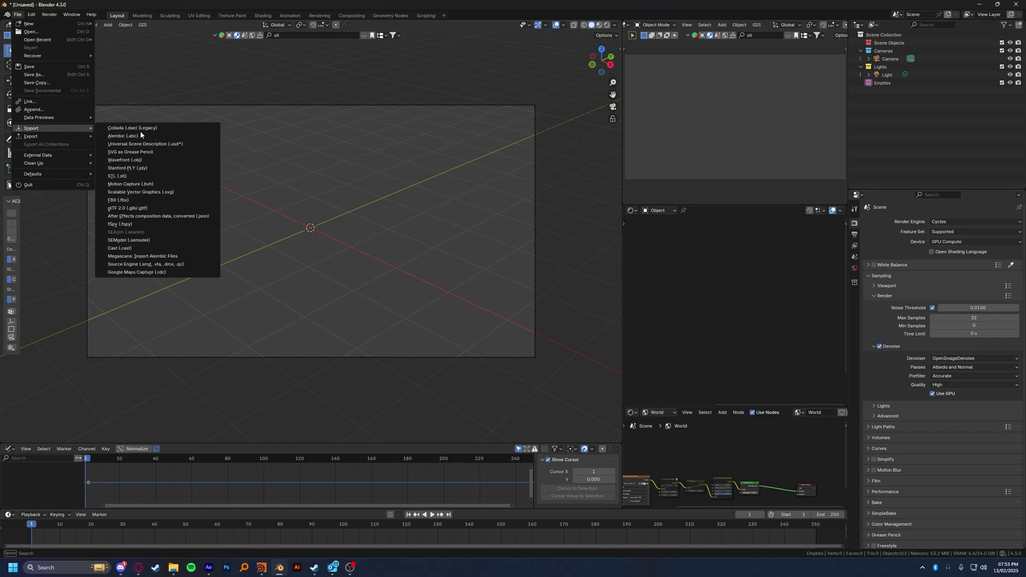
{"action": "left_click", "coordinate": [127, 138]}
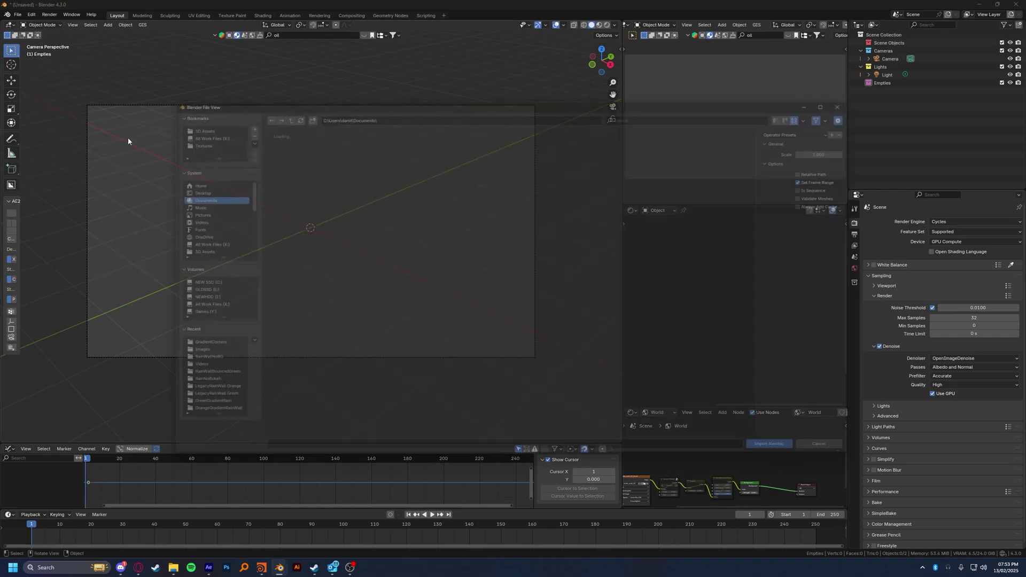
{"action": "left_click", "coordinate": [404, 107]}
{"action": "type", "text": "X:\\Personal\\DamiDigital YT\\Tutorials\\Fluid UVs"}
{"action": "key", "text": "Return"}
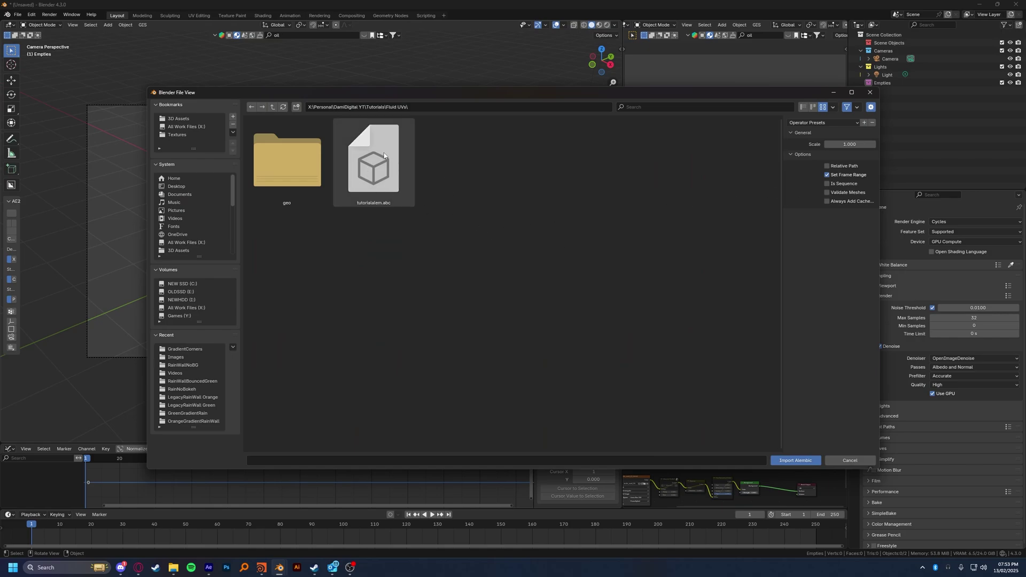
{"action": "left_click", "coordinate": [386, 154]}
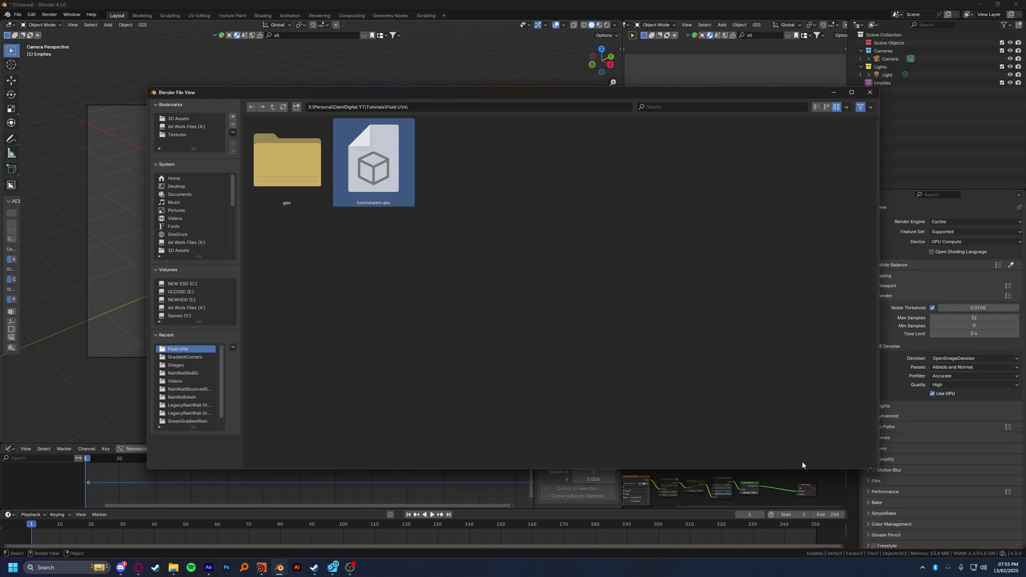
{"action": "left_click", "coordinate": [801, 461]}
Step: Play the imported particle_fluid animation, inspect it outside the camera view, and stop playback at frame 38
{"action": "key", "text": "space"}
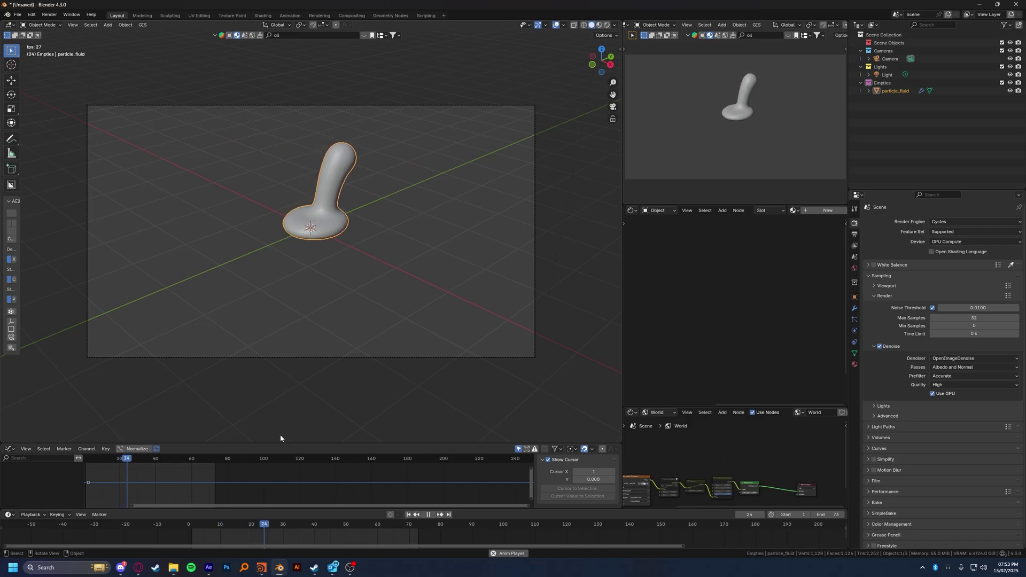
{"action": "scroll", "coordinate": [376, 203], "scroll_direction": "down", "scroll_amount": 2}
{"action": "middle_click_drag", "start_coordinate": [376, 203], "coordinate": [380, 221]}
{"action": "scroll", "coordinate": [380, 223], "scroll_direction": "up", "scroll_amount": 6}
{"action": "scroll", "coordinate": [373, 241], "scroll_direction": "down", "scroll_amount": 2}
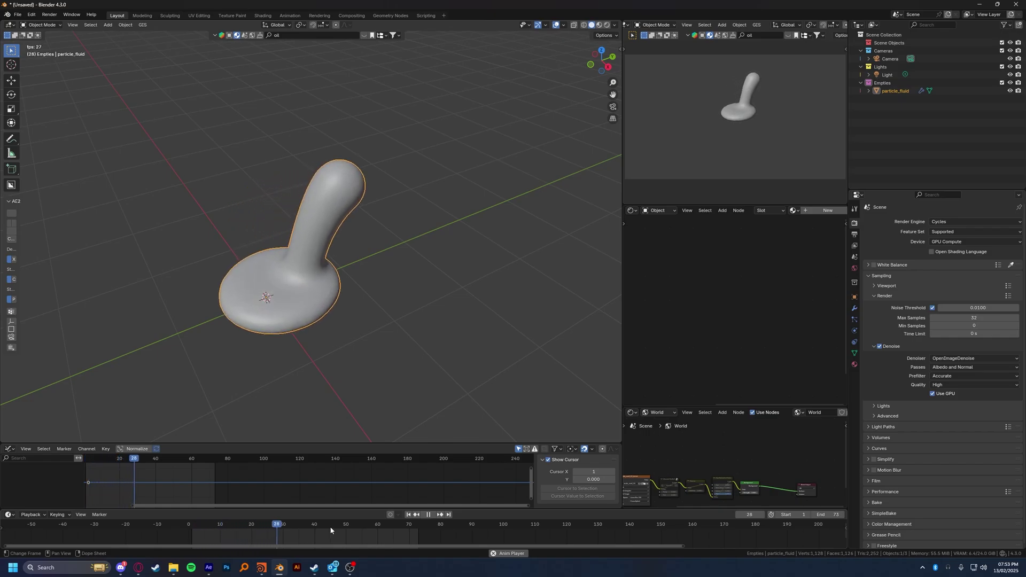
{"action": "key", "text": "space"}
Step: Widen the shader editor area, switch the main viewport to rendered shading, and hide its overlays
{"action": "mouse_move", "coordinate": [623, 301]}
{"action": "left_mouse_down"}
{"action": "mouse_move", "coordinate": [504, 241]}
{"action": "mouse_move", "coordinate": [536, 268]}
{"action": "mouse_move", "coordinate": [576, 270]}
{"action": "left_mouse_up"}
{"action": "key", "text": "z"}
{"action": "left_click", "coordinate": [328, 203]}
{"action": "middle_click_drag", "start_coordinate": [425, 261], "coordinate": [419, 236], "text": "shift"}
{"action": "scroll", "coordinate": [419, 236], "scroll_direction": "up", "scroll_amount": 1}
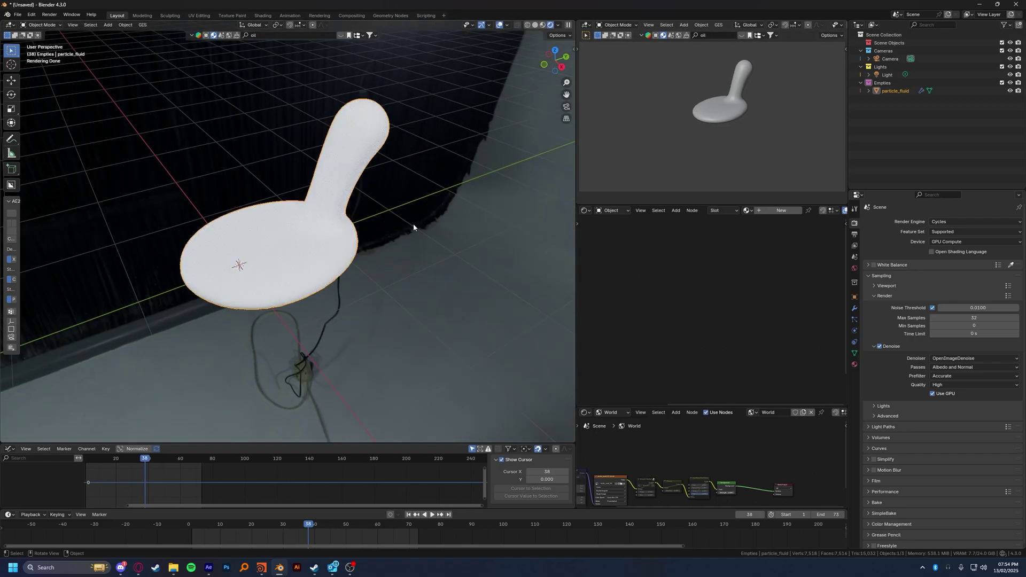
{"action": "key", "text": "shift+alt+z"}
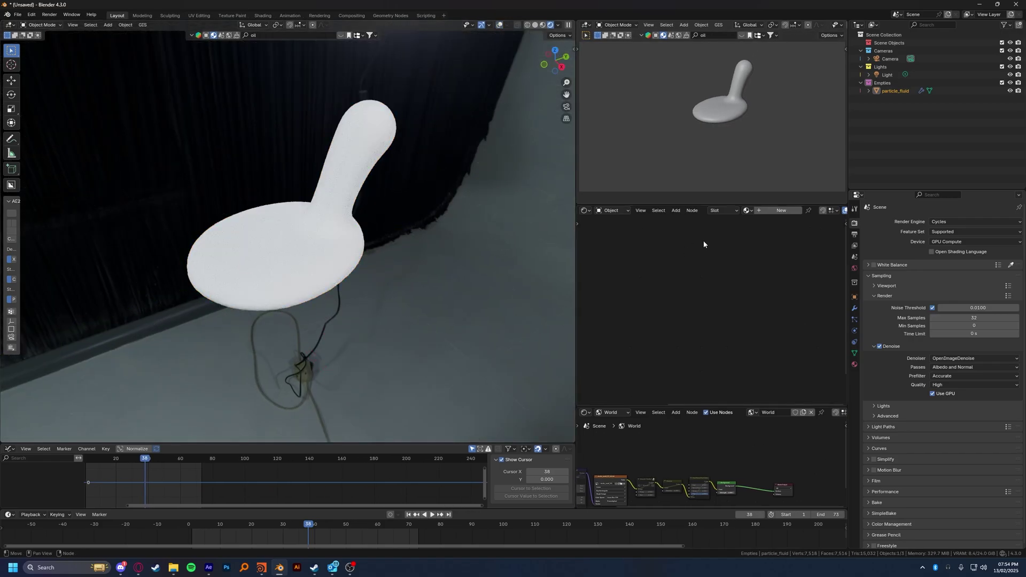
Step: Assign the Malachite marble material to particle_fluid and play the animation from the start to inspect the texture on the fluid
{"action": "left_click", "coordinate": [747, 211]}
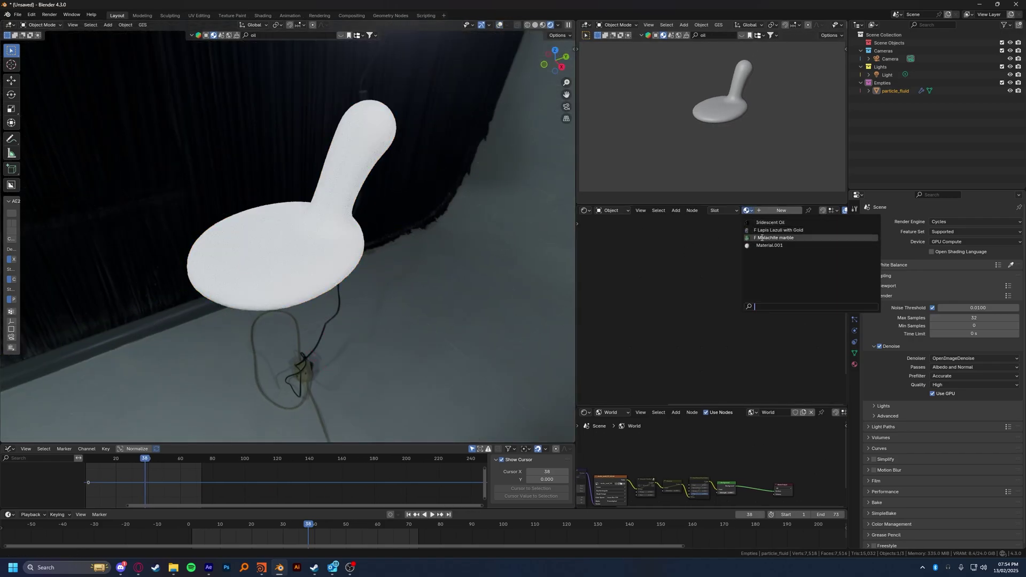
{"action": "left_click", "coordinate": [762, 242]}
{"action": "key", "text": "shift+Left"}
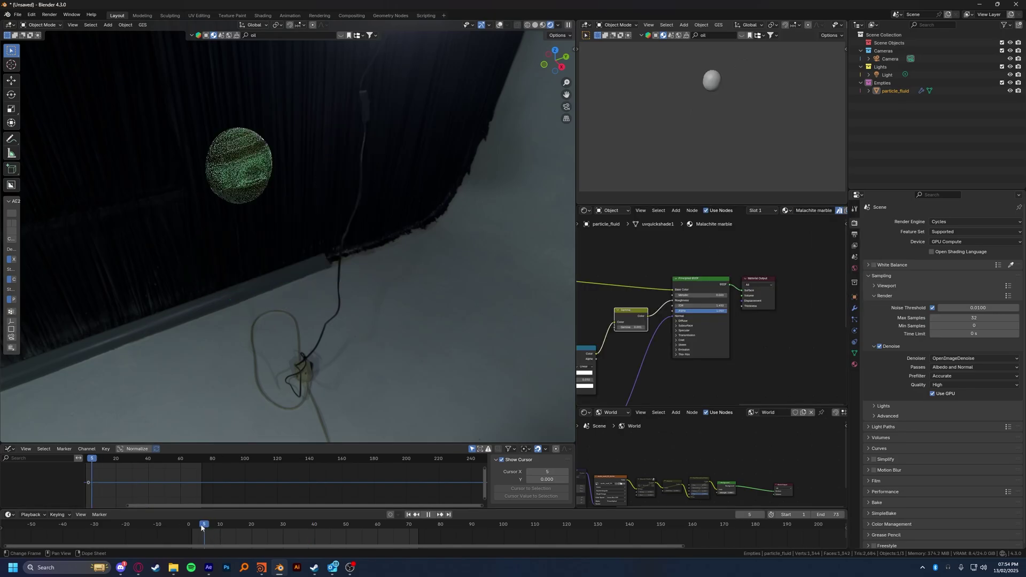
{"action": "key", "text": "space"}
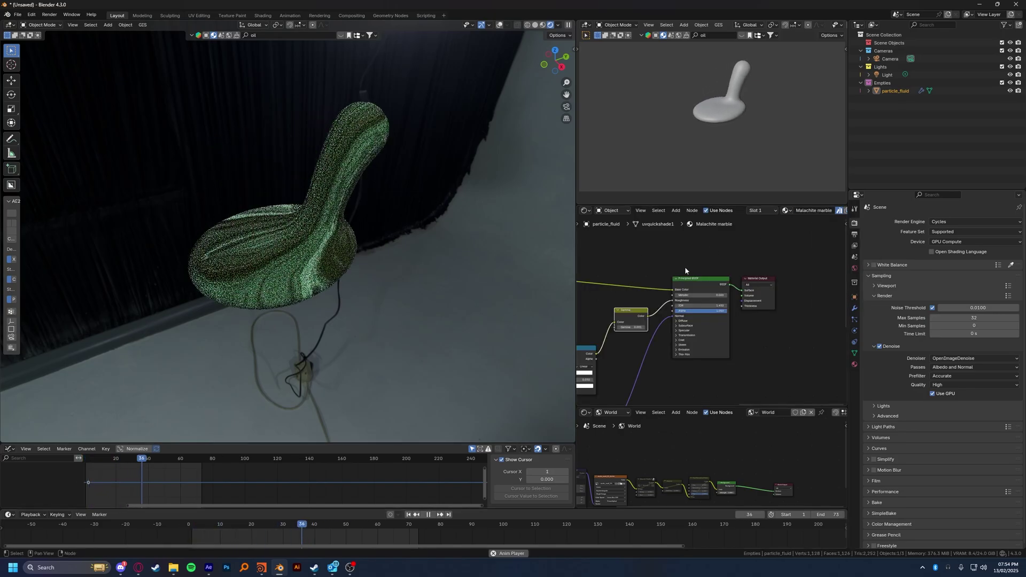
{"action": "key", "text": "space"}
{"action": "scroll", "coordinate": [332, 236], "scroll_direction": "up", "scroll_amount": 2}
{"action": "mouse_move", "coordinate": [332, 235]}
{"action": "middle_mouse_down"}
{"action": "mouse_move", "coordinate": [380, 236]}
{"action": "mouse_move", "coordinate": [350, 229]}
{"action": "middle_mouse_up"}
Step: Switch the main viewport to material preview shading and play and scrub the animation to check how the malachite follows the fluid
{"action": "key", "text": "z"}
{"action": "key", "text": "z"}
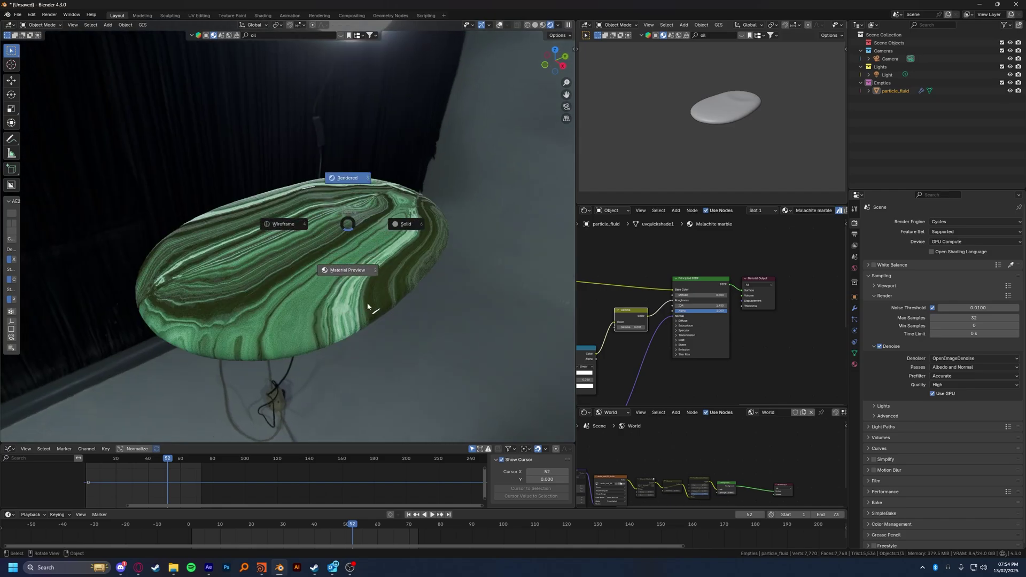
{"action": "left_click", "coordinate": [356, 285]}
{"action": "key", "text": "space"}
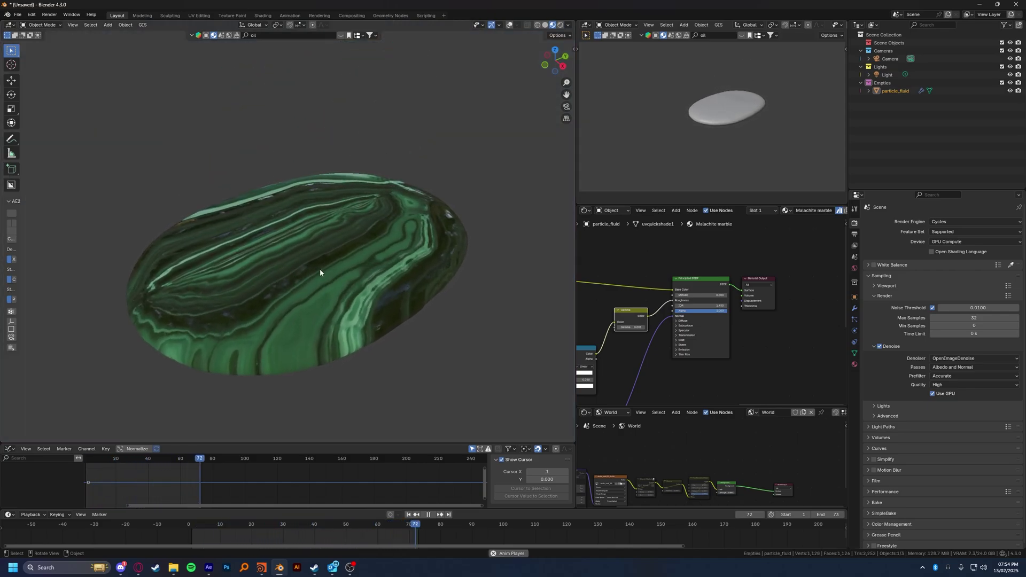
{"action": "key", "text": "space"}
{"action": "left_click_drag", "start_coordinate": [239, 527], "coordinate": [335, 525]}
{"action": "key", "text": "space"}
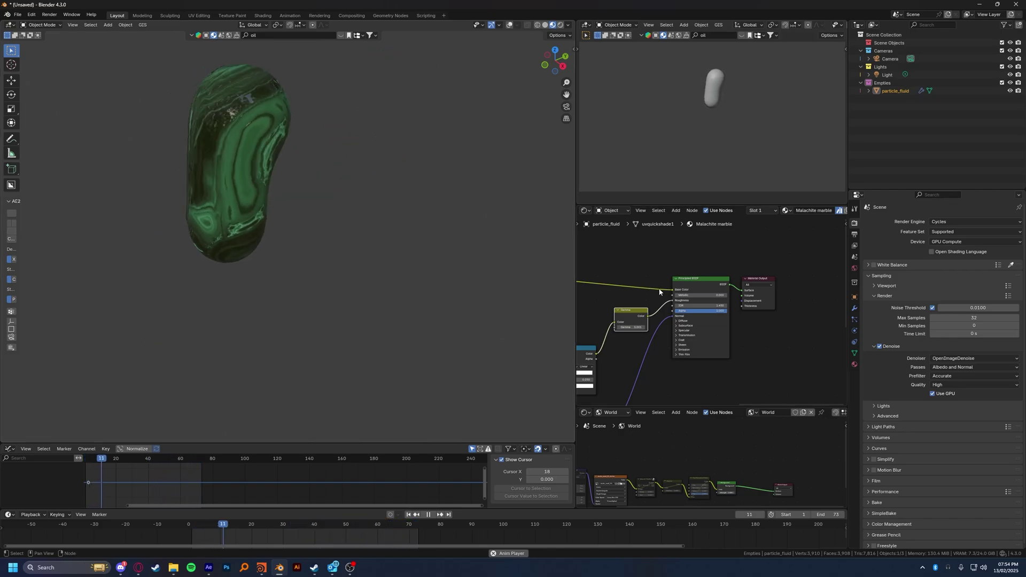
Step: Try feeding the Mapping node's Vector from the Texture Coordinate node's Generated output instead of UV in Malachite marble
{"action": "key", "text": "space"}
{"action": "middle_click_drag", "start_coordinate": [651, 254], "coordinate": [690, 218]}
{"action": "scroll", "coordinate": [701, 232], "scroll_direction": "up", "scroll_amount": 1}
{"action": "scroll", "coordinate": [633, 271], "scroll_direction": "up", "scroll_amount": 5}
{"action": "middle_click_drag", "start_coordinate": [645, 287], "coordinate": [654, 277]}
{"action": "scroll", "coordinate": [654, 277], "scroll_direction": "up", "scroll_amount": 2}
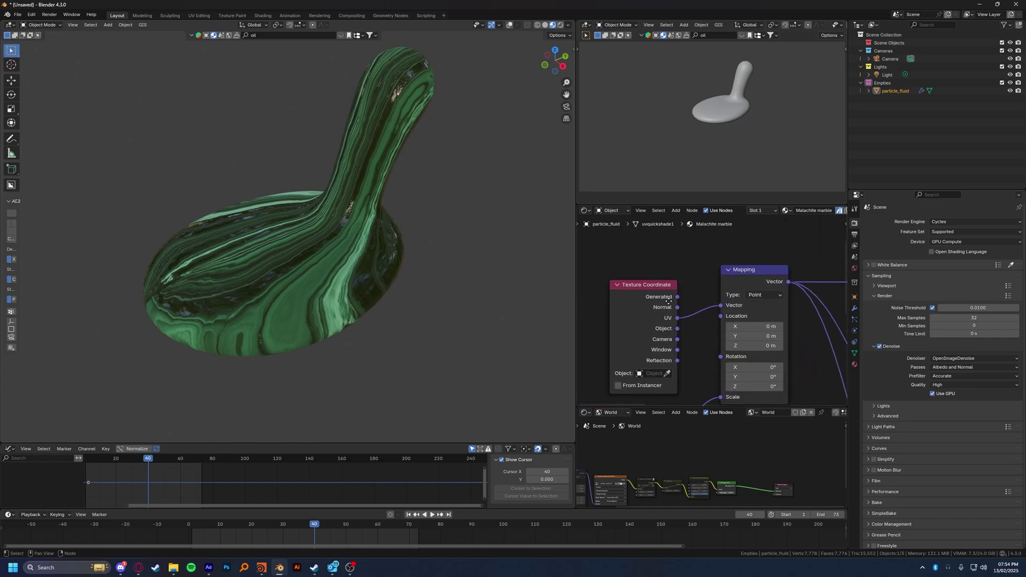
{"action": "left_click_drag", "start_coordinate": [667, 318], "coordinate": [674, 320]}
{"action": "middle_click_drag", "start_coordinate": [671, 291], "coordinate": [623, 276]}
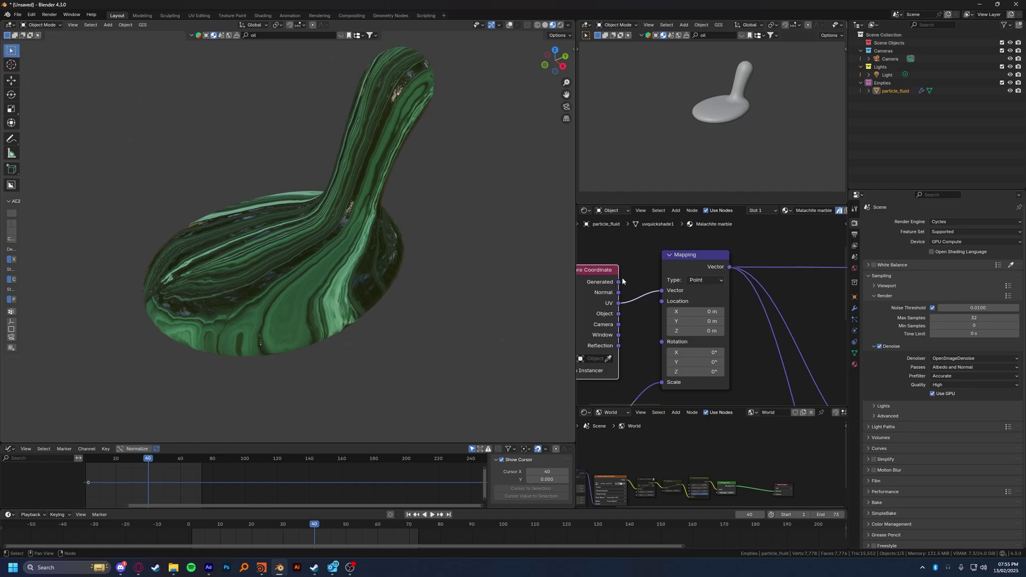
{"action": "left_click_drag", "start_coordinate": [664, 296], "coordinate": [662, 290]}
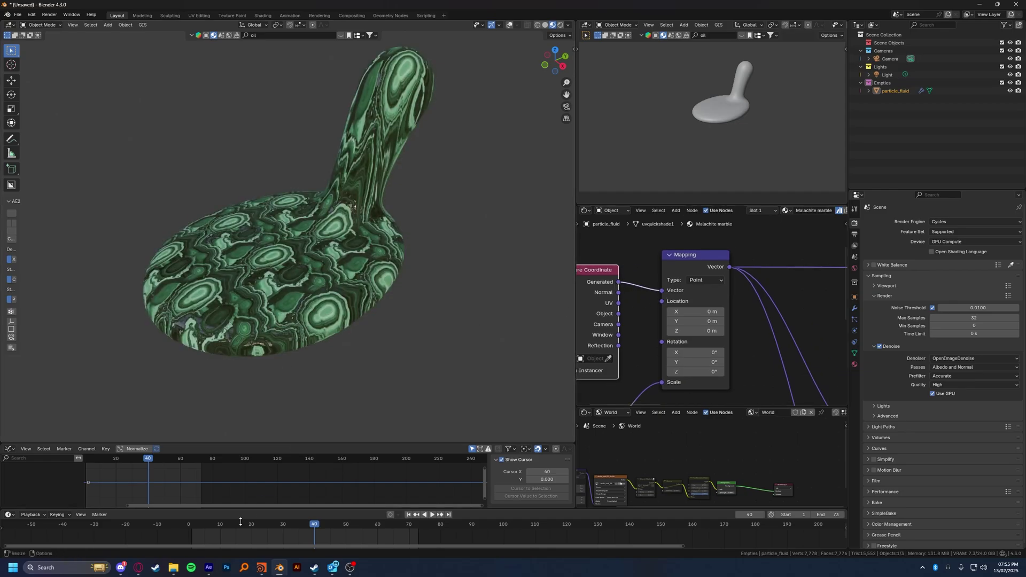
Step: Play the animation from near its start to examine how the malachite texture behaves without the UV coordinates
{"action": "left_click", "coordinate": [208, 523]}
{"action": "key", "text": "space"}
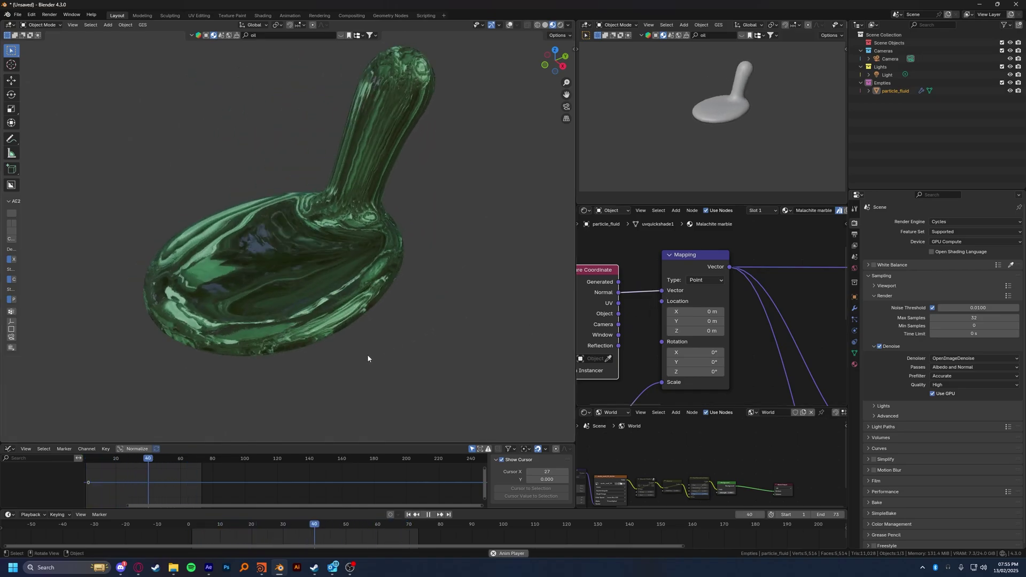
{"action": "key", "text": "space"}
Step: Reconnect the Texture Coordinate node's UV output to the Mapping node's Vector and play the animation
{"action": "left_click_drag", "start_coordinate": [626, 303], "coordinate": [670, 290]}
{"action": "key", "text": "space"}
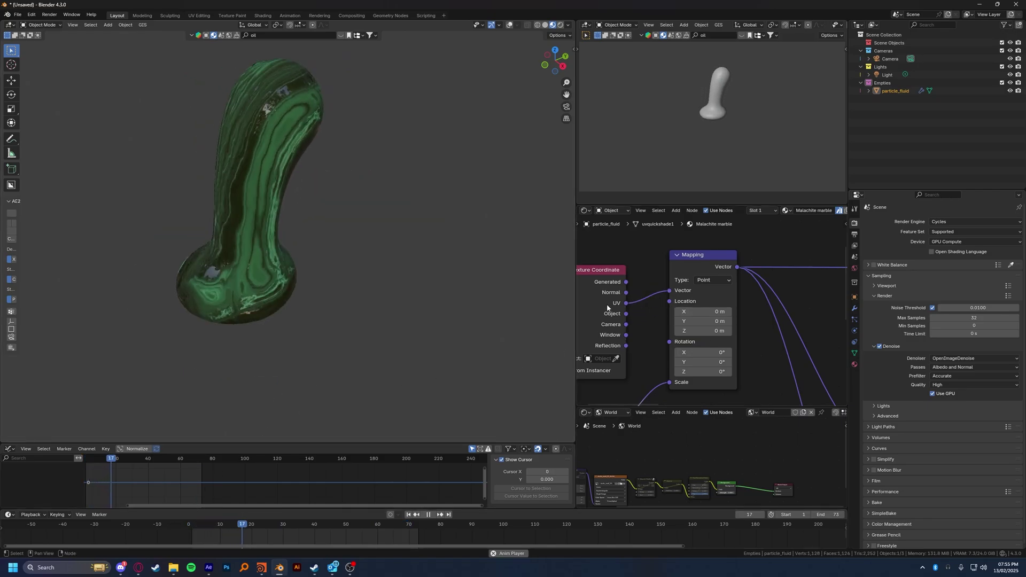
{"action": "scroll", "coordinate": [608, 291], "scroll_direction": "down", "scroll_amount": 1}
{"action": "middle_click_drag", "start_coordinate": [623, 308], "coordinate": [633, 305]}
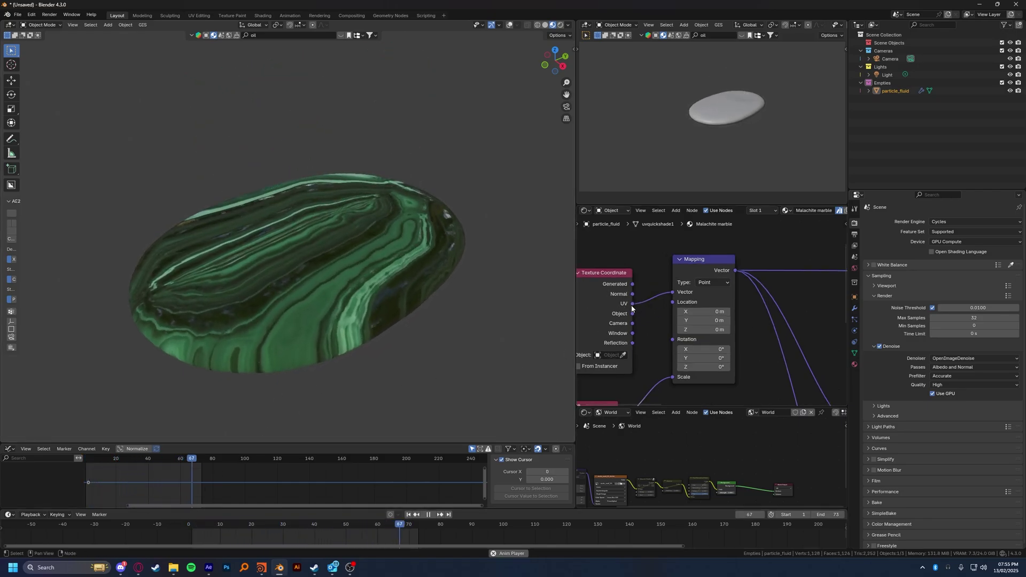
{"action": "middle_click_drag", "start_coordinate": [644, 269], "coordinate": [661, 259]}
{"action": "left_click_drag", "start_coordinate": [605, 249], "coordinate": [663, 303]}
{"action": "middle_click_drag", "start_coordinate": [634, 353], "coordinate": [627, 333]}
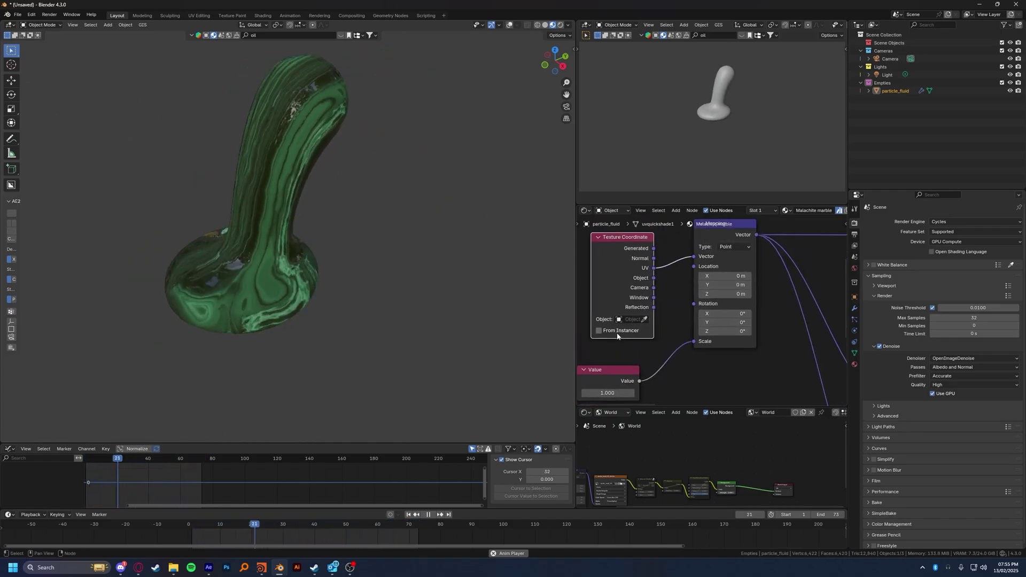
Step: Swap the fluid's material to Lapis Lazuli with Gold and play the animation from the start, stopping at frame 10
{"action": "left_click", "coordinate": [786, 211]}
{"action": "left_click", "coordinate": [817, 230]}
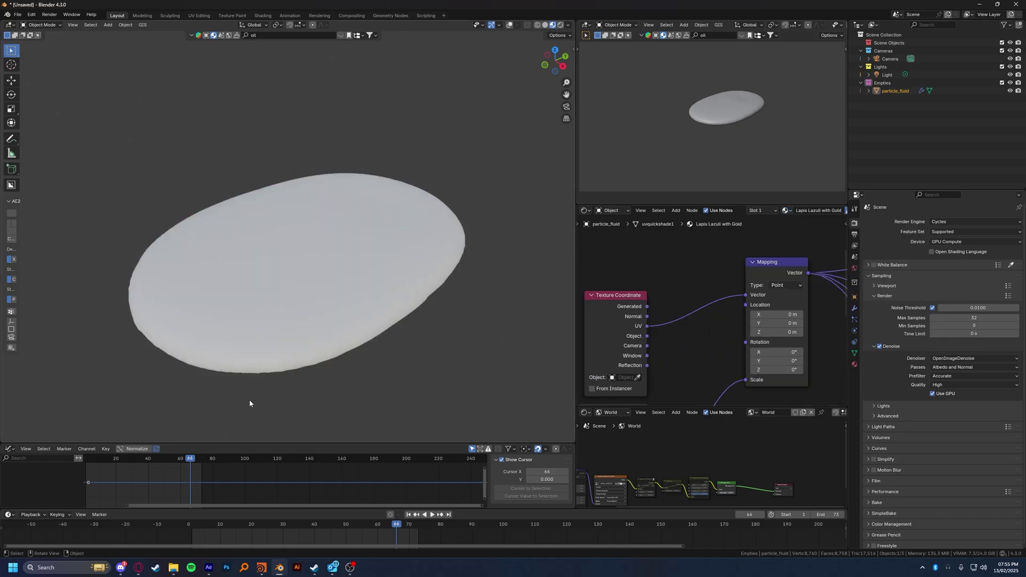
{"action": "left_click", "coordinate": [189, 525]}
{"action": "key", "text": "space"}
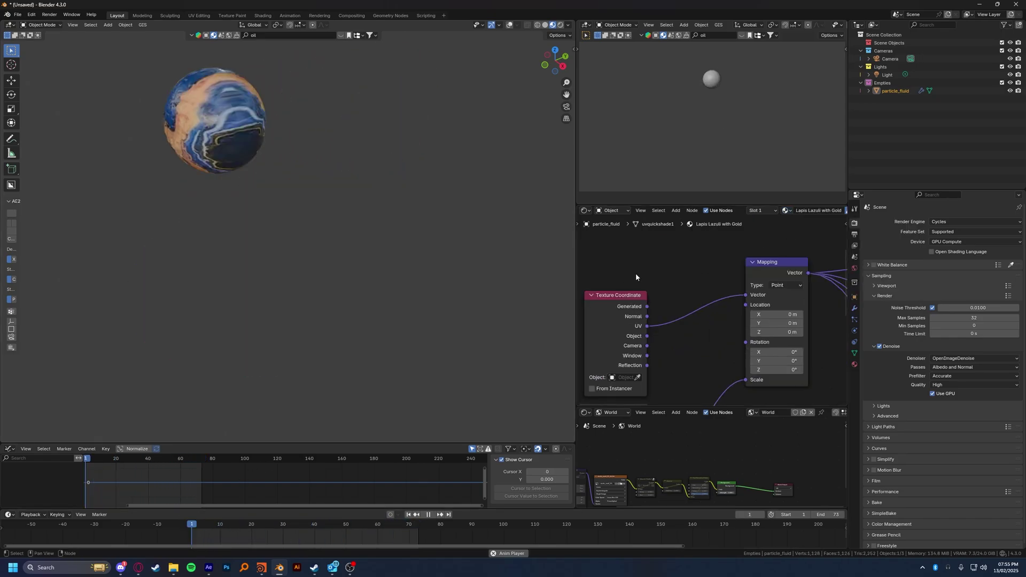
{"action": "key", "text": "space"}
Step: Swap the fluid's material to Iridescent Oil, scrub the animation to frame 46, and select the fluid mesh
{"action": "left_click", "coordinate": [786, 210]}
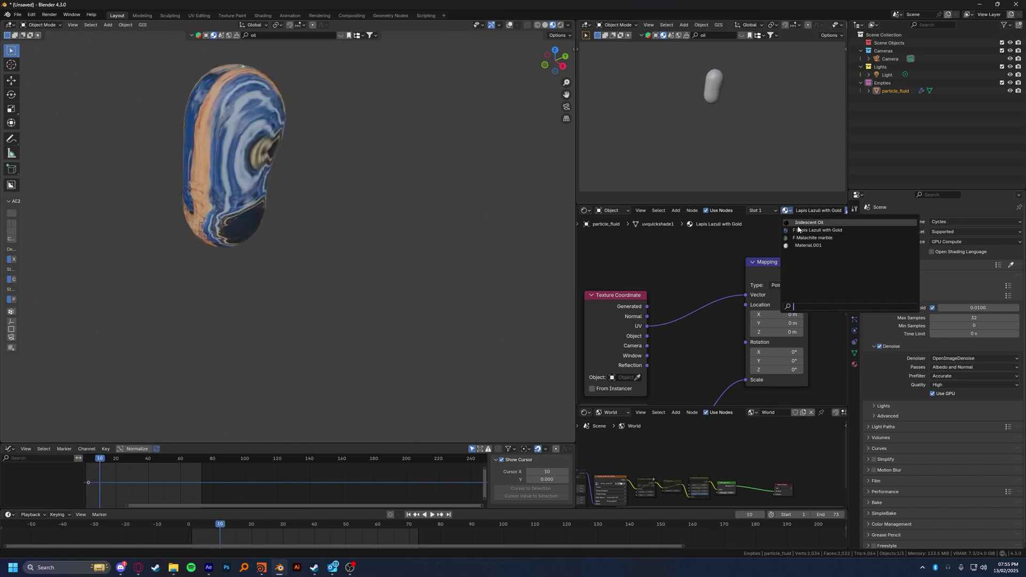
{"action": "left_click", "coordinate": [810, 222]}
{"action": "left_click_drag", "start_coordinate": [224, 529], "coordinate": [333, 521]}
{"action": "left_click", "coordinate": [318, 269]}
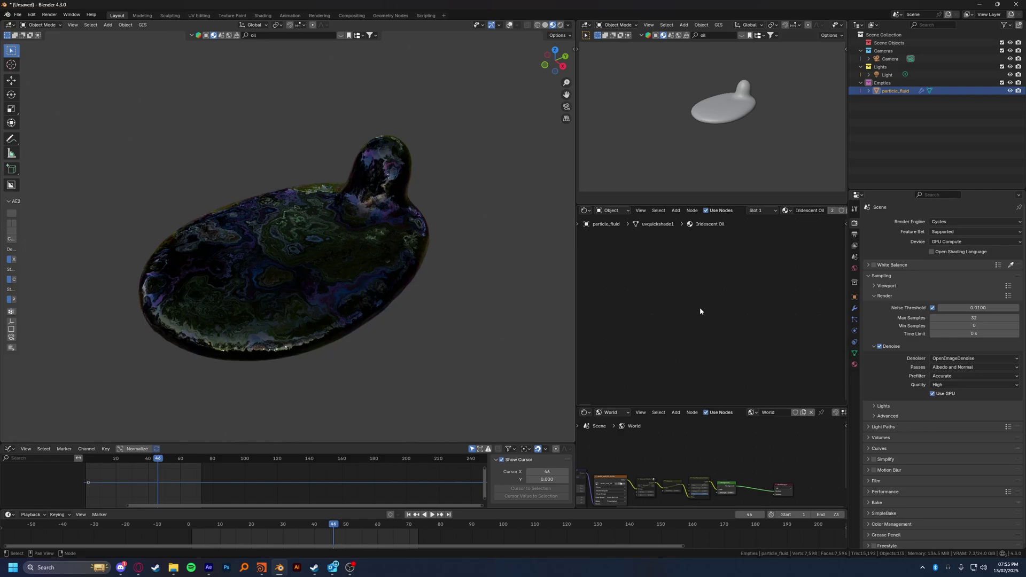
Step: In Iridescent Oil, move the Texture Coordinate node clear and connect its UV output to the first Noise Texture's Vector
{"action": "key", "text": "Home"}
{"action": "scroll", "coordinate": [632, 303], "scroll_direction": "up", "scroll_amount": 4}
{"action": "middle_click_drag", "start_coordinate": [666, 302], "coordinate": [680, 328]}
{"action": "scroll", "coordinate": [618, 333], "scroll_direction": "up", "scroll_amount": 3}
{"action": "middle_click_drag", "start_coordinate": [618, 337], "coordinate": [671, 332]}
{"action": "left_click", "coordinate": [645, 324]}
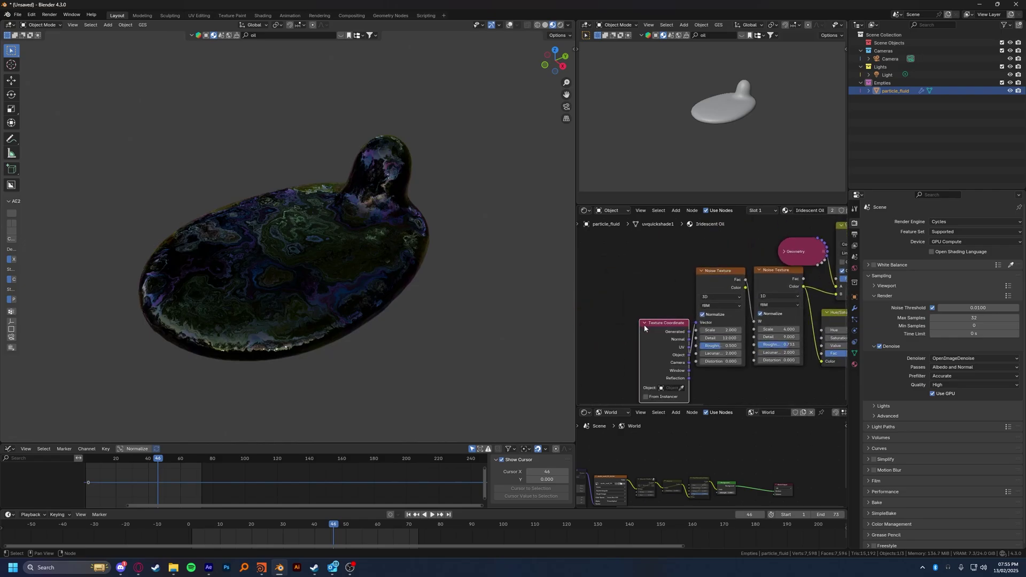
{"action": "scroll", "coordinate": [646, 329], "scroll_direction": "up", "scroll_amount": 2}
{"action": "left_click_drag", "start_coordinate": [653, 326], "coordinate": [609, 308]}
{"action": "left_click_drag", "start_coordinate": [687, 327], "coordinate": [693, 325]}
Step: Play the animation to inspect the UV-mapped Iridescent Oil on the moving fluid
{"action": "key", "text": "space"}
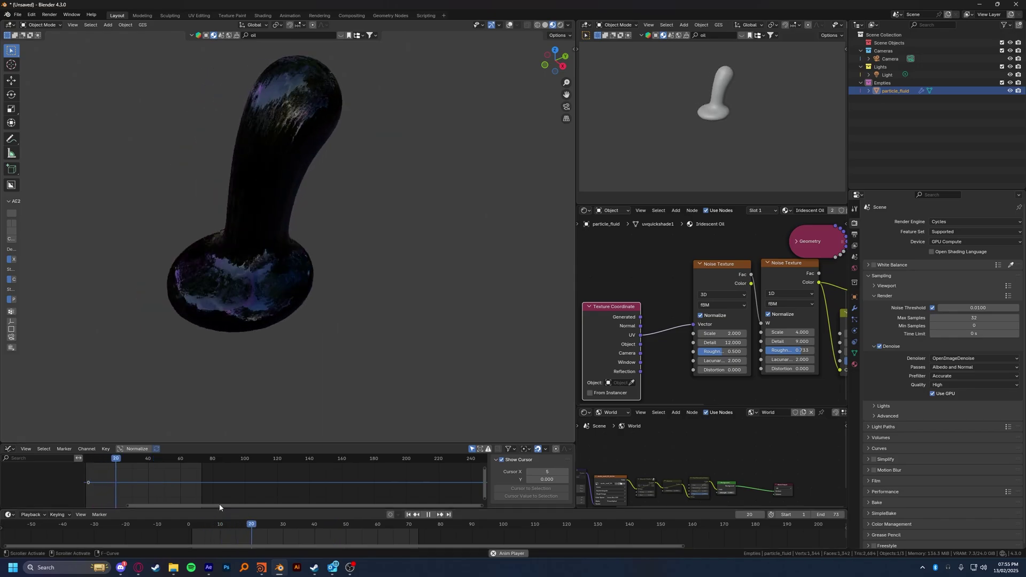
{"action": "scroll", "coordinate": [223, 344], "scroll_direction": "up", "scroll_amount": 5}
{"action": "scroll", "coordinate": [224, 344], "scroll_direction": "down", "scroll_amount": 5}
{"action": "key", "text": "space"}
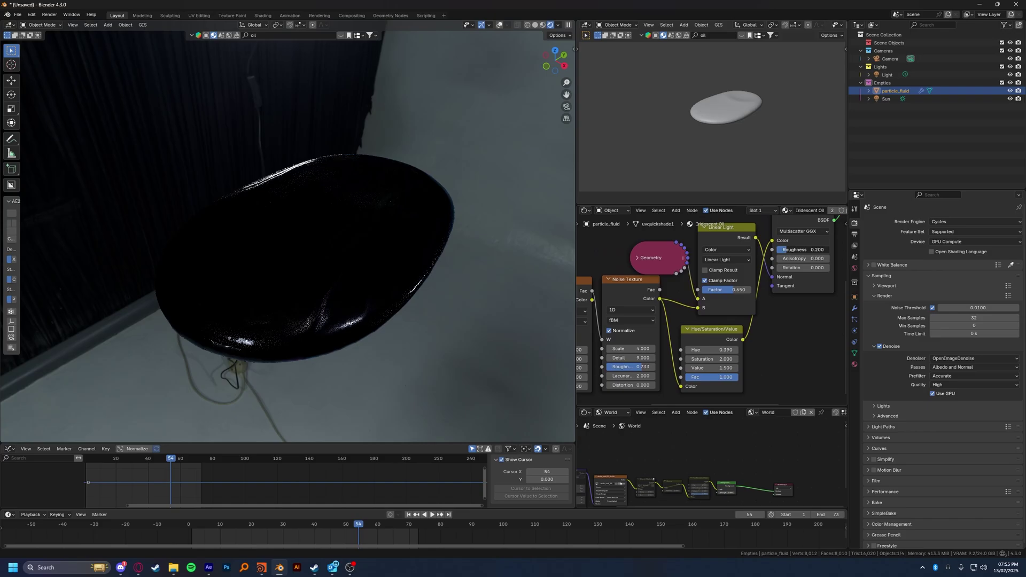
Step: Set the Multiscatter GGX shader's Roughness to 0.623 in Iridescent Oil and play the animation from the start
{"action": "left_click_drag", "start_coordinate": [788, 250], "coordinate": [810, 253]}
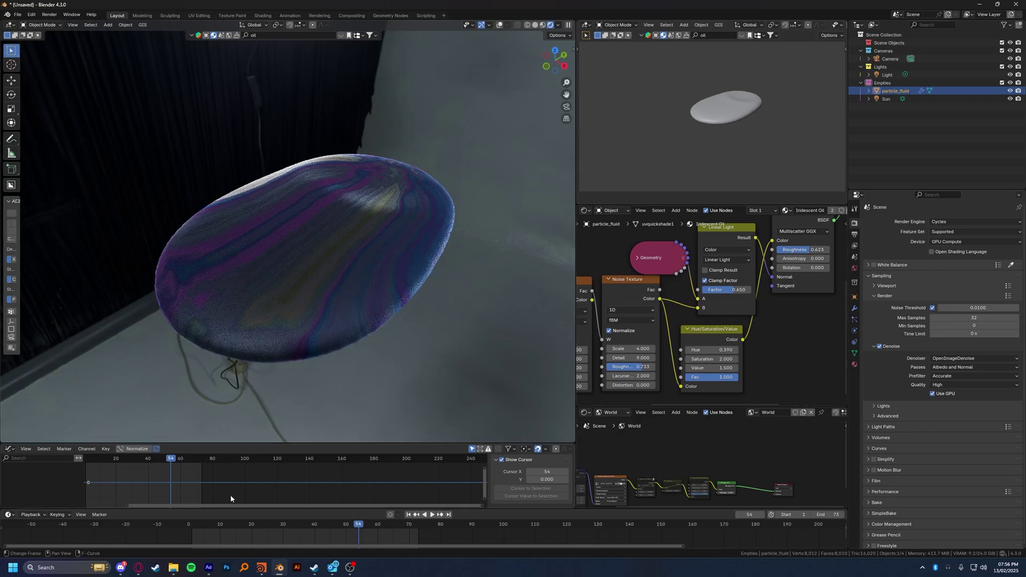
{"action": "left_click_drag", "start_coordinate": [220, 525], "coordinate": [189, 525]}
{"action": "key", "text": "space"}
{"action": "key", "text": "space"}
Step: Compare the iridescent fluid animation in material preview and rendered shading
{"action": "key", "text": "z"}
{"action": "left_click", "coordinate": [399, 314]}
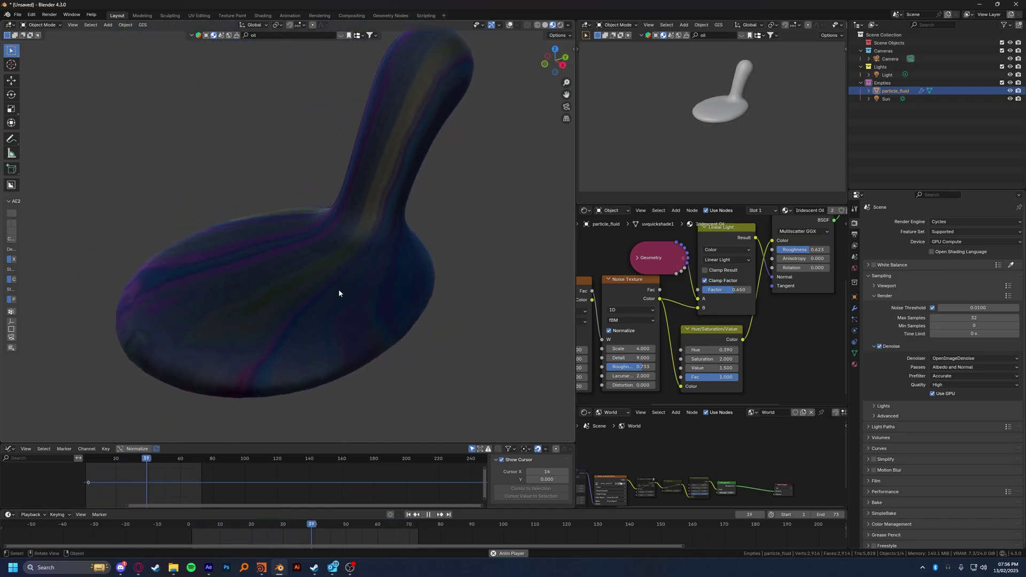
{"action": "key", "text": "z"}
{"action": "left_click", "coordinate": [297, 291]}
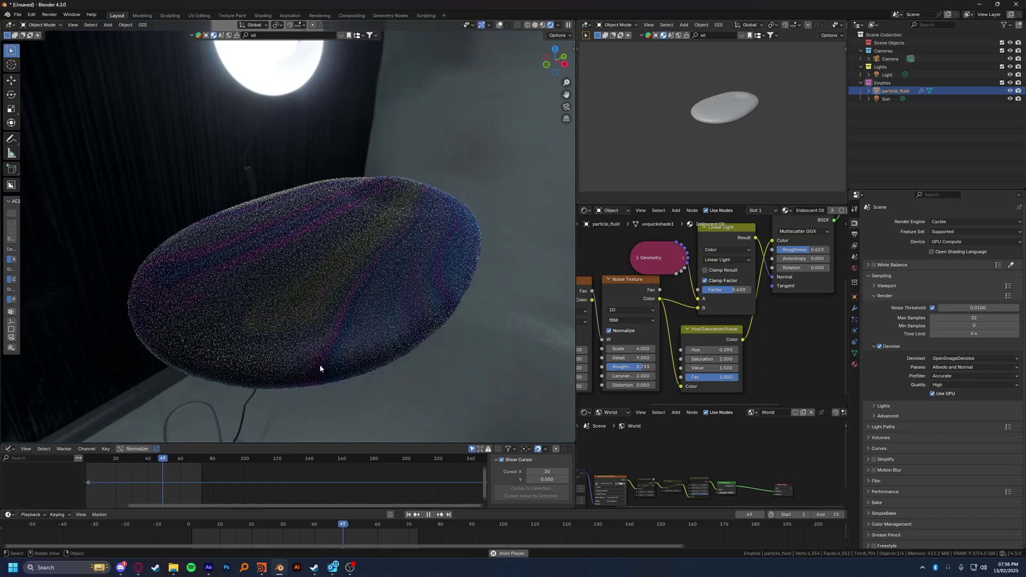
Step: Stop playback, return the main viewport to material preview shading, and move the playhead back near the start
{"action": "key", "text": "space"}
{"action": "key", "text": "z"}
{"action": "left_click", "coordinate": [337, 328]}
{"action": "left_click_drag", "start_coordinate": [232, 527], "coordinate": [235, 526]}
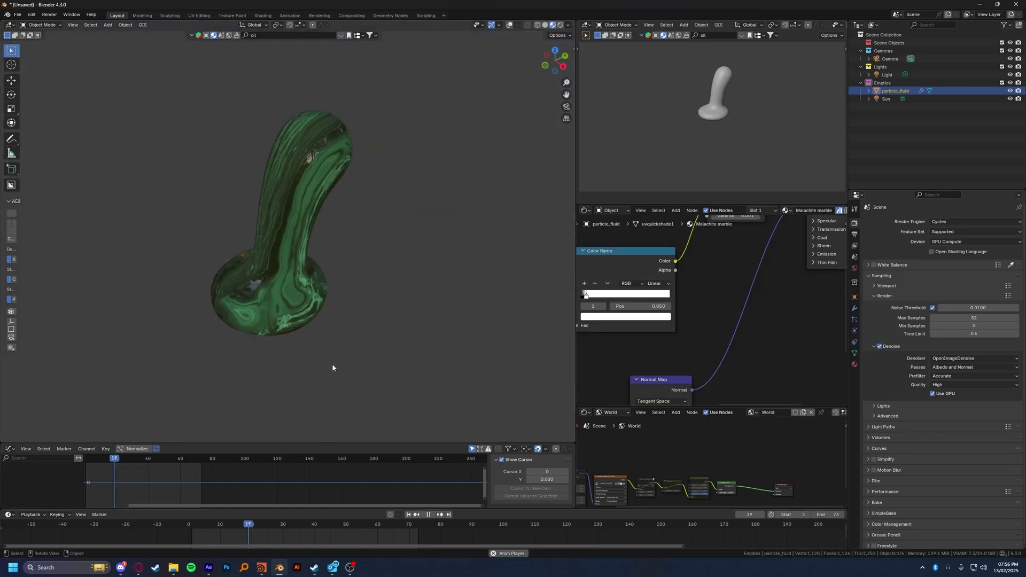